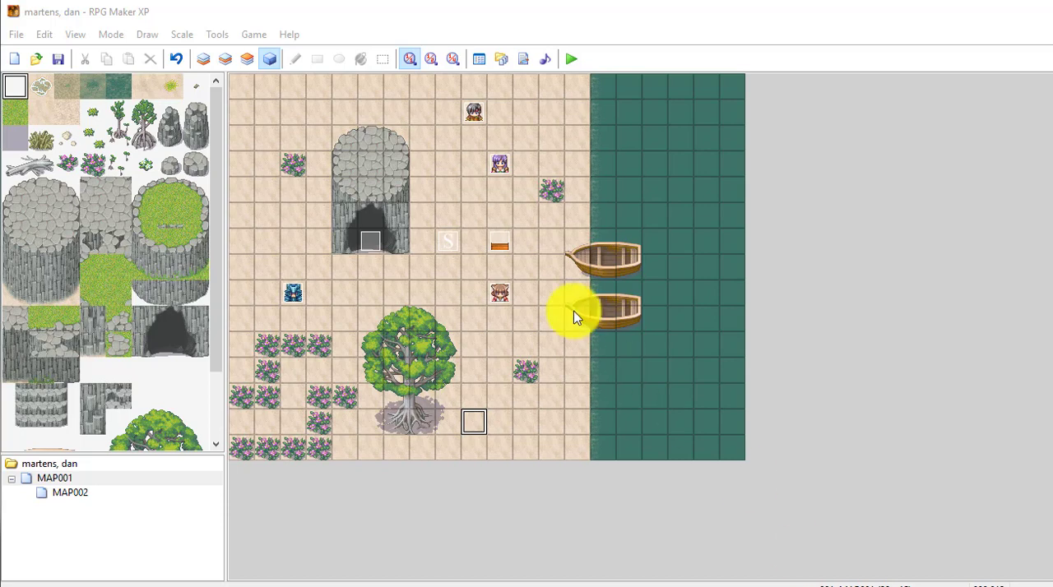
- Save the project changes, launch a playtest, and start a new game
click(572, 59)
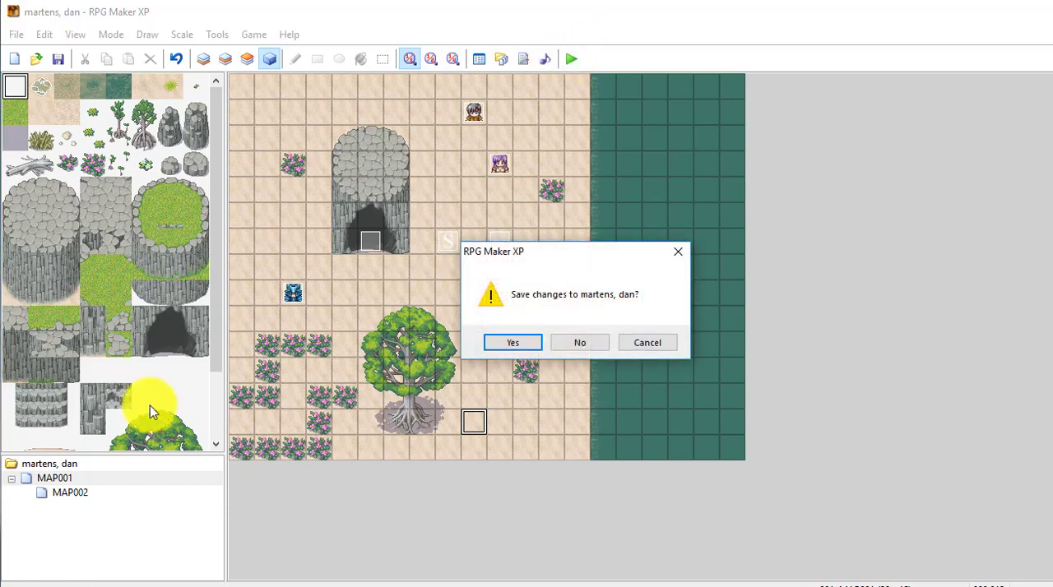
click(522, 347)
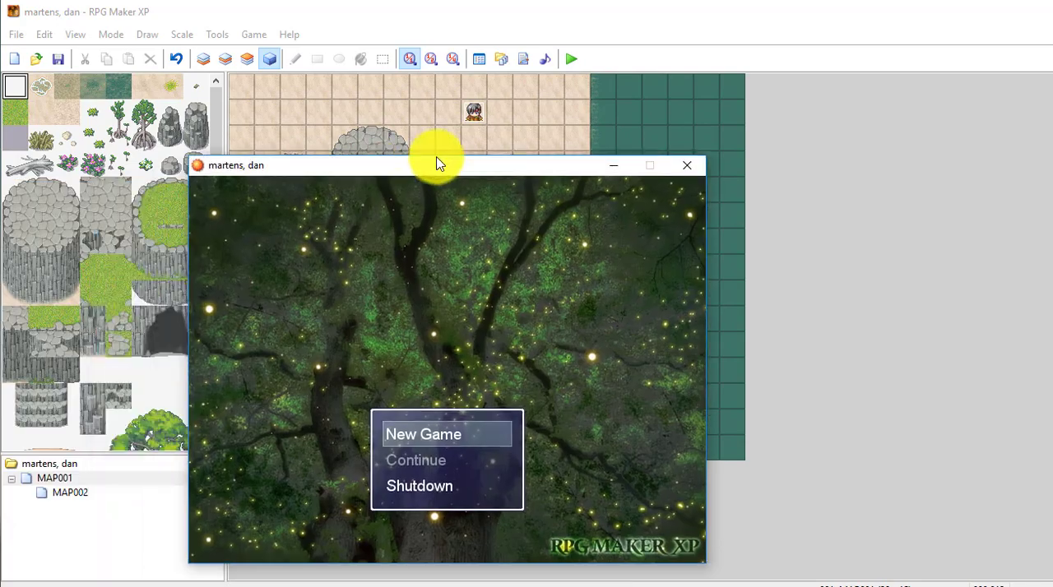
key(Return)
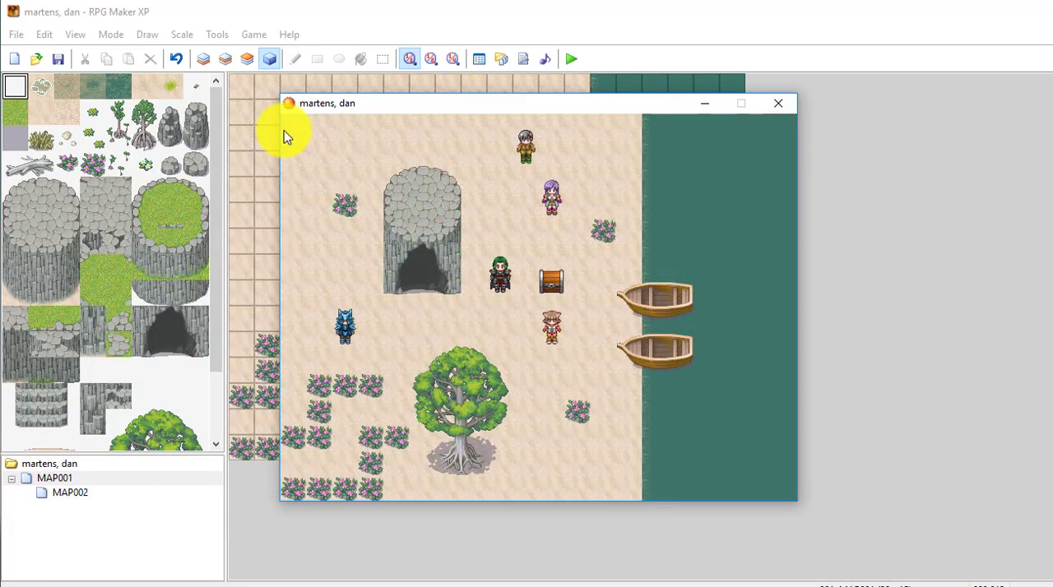
- Walk the hero below the stone tower and up into the cave to test the transfer
key(Down)
key(Down)
key(Left)
key(Left)
key(Left)
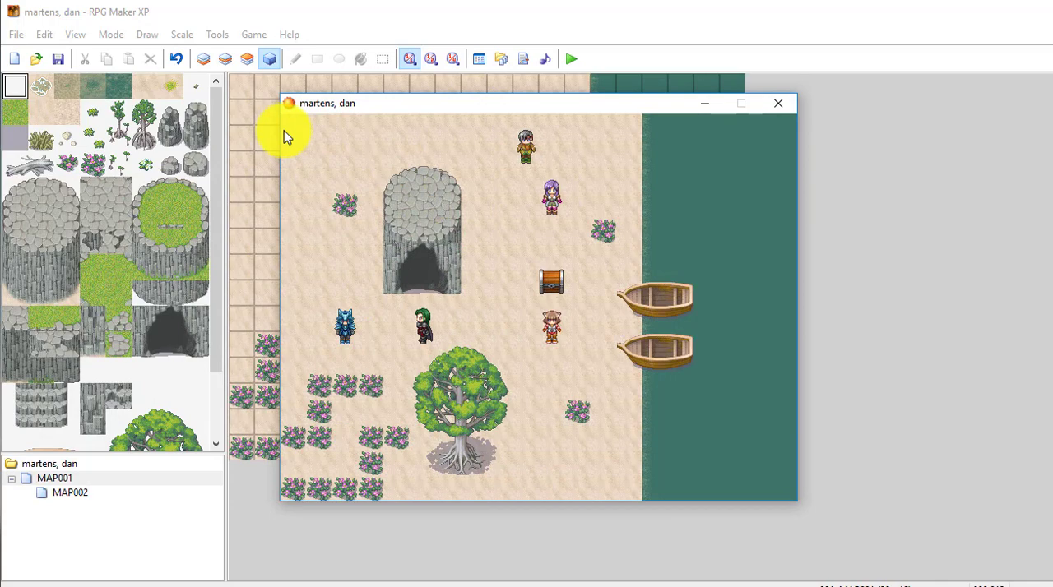
key(Up)
key(Up)
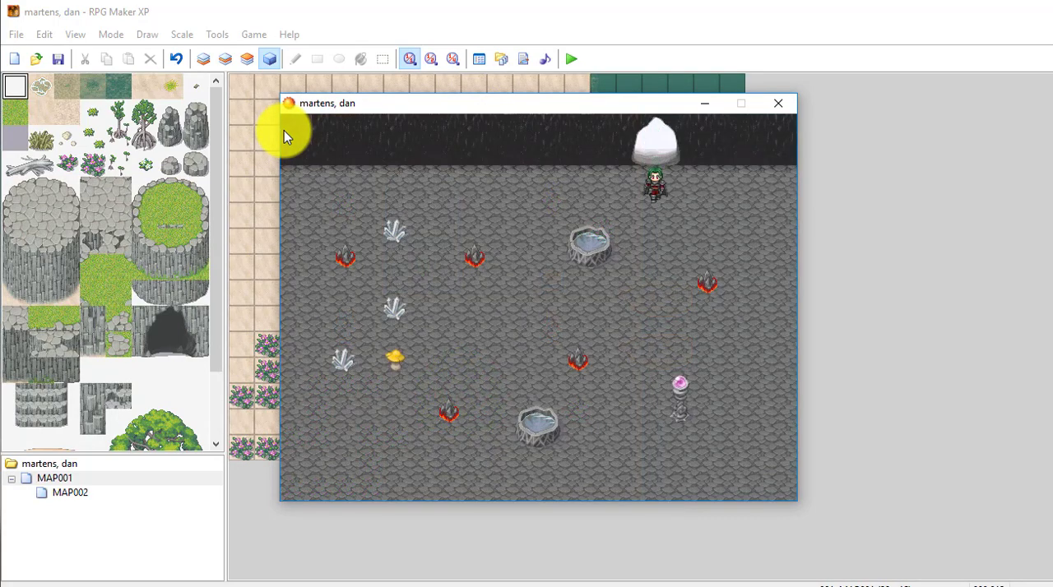
- Leave the cave and walk the hero toward the blue-haired character on the beach map
key(Up)
key(Down)
key(Left)
key(Left)
key(Left)
key(Left)
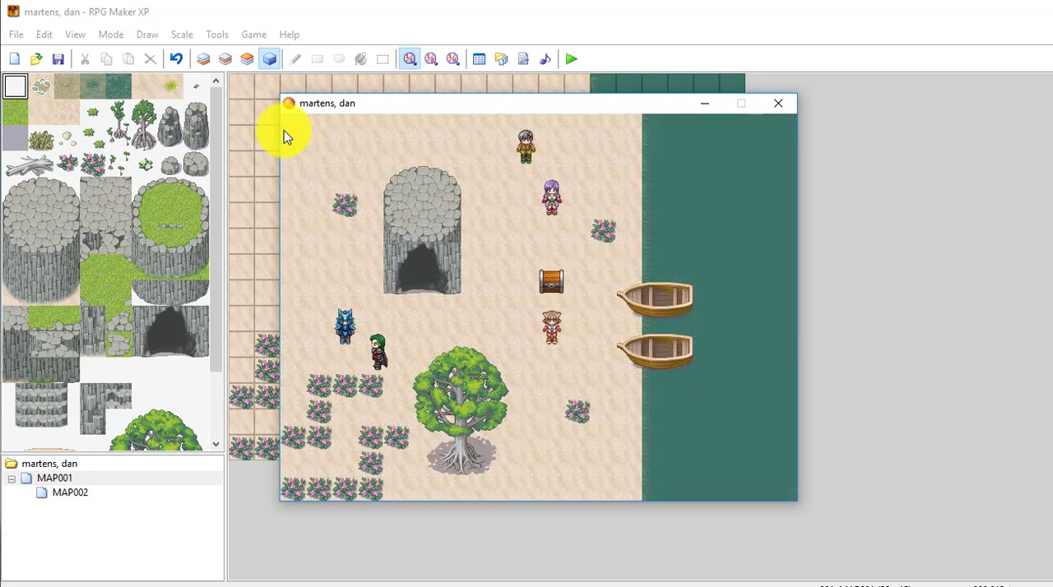
- Walk the hero around the west side of the stone tower and back past the cave entrance
key(Up)
key(Up)
key(Right)
key(Right)
key(Up)
key(Up)
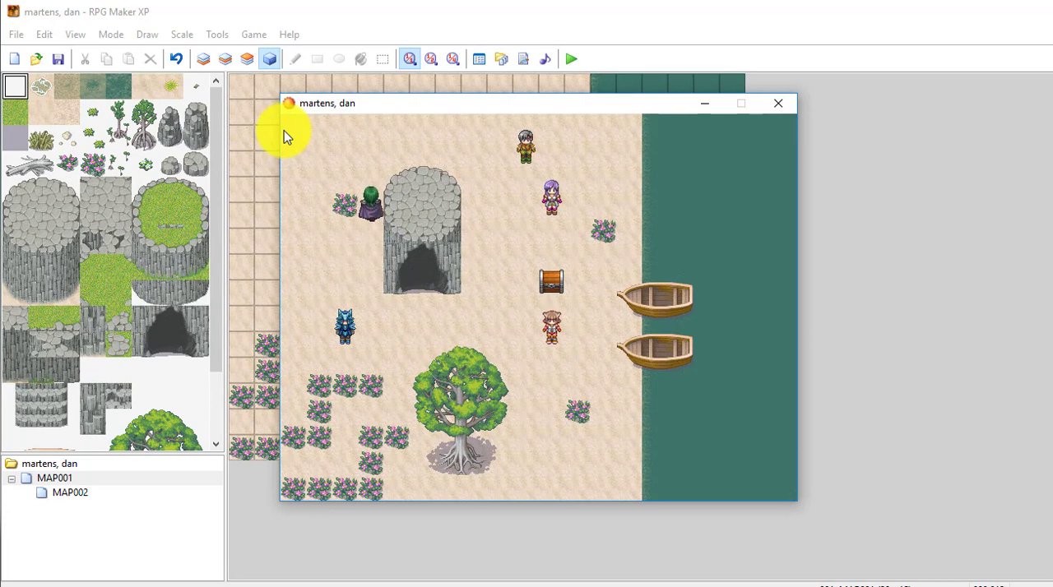
key(Up)
key(Left)
key(Left)
key(Left)
key(Down)
key(Down)
key(Right)
key(Right)
key(Right)
key(Down)
key(Down)
key(Down)
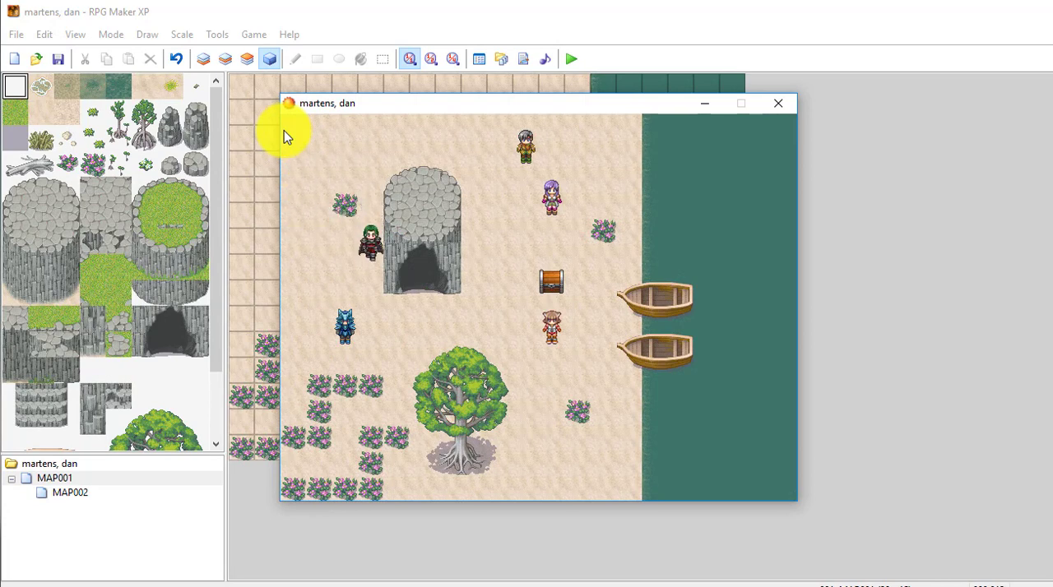
key(Right)
key(Right)
key(Down)
key(Down)
key(Right)
- Walk the hero to the girl below the chest and go through her whole dialogue
key(Right)
key(Up)
key(Up)
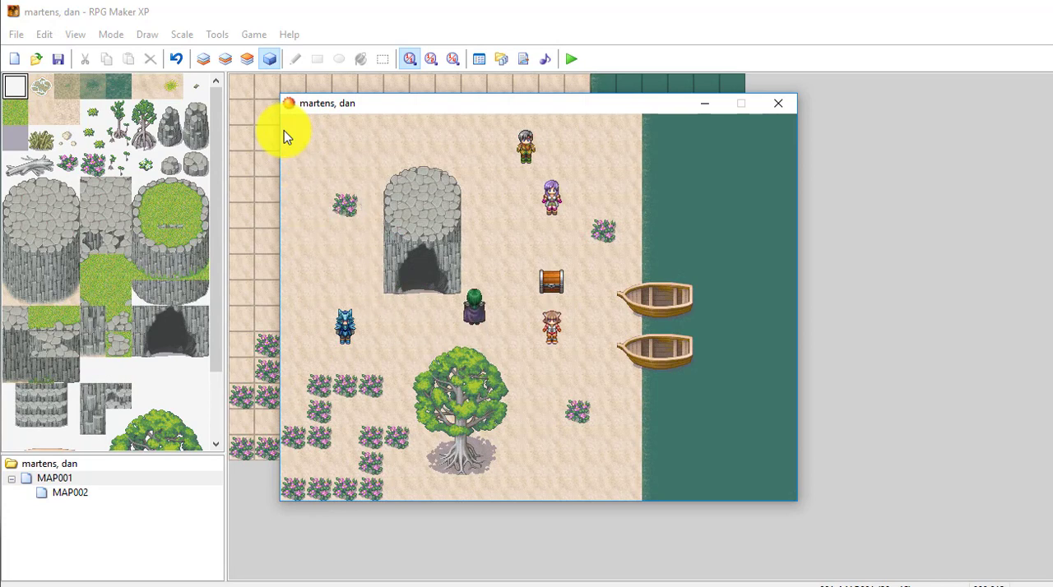
key(Down)
key(Down)
key(Right)
key(Down)
key(Down)
key(Down)
key(Right)
key(Right)
key(Up)
key(Up)
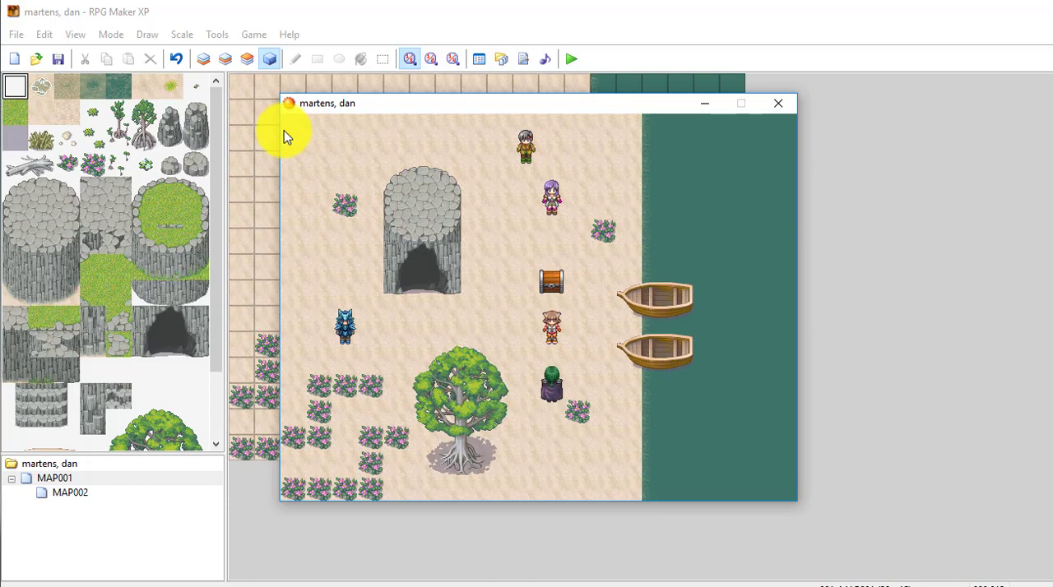
key(Up)
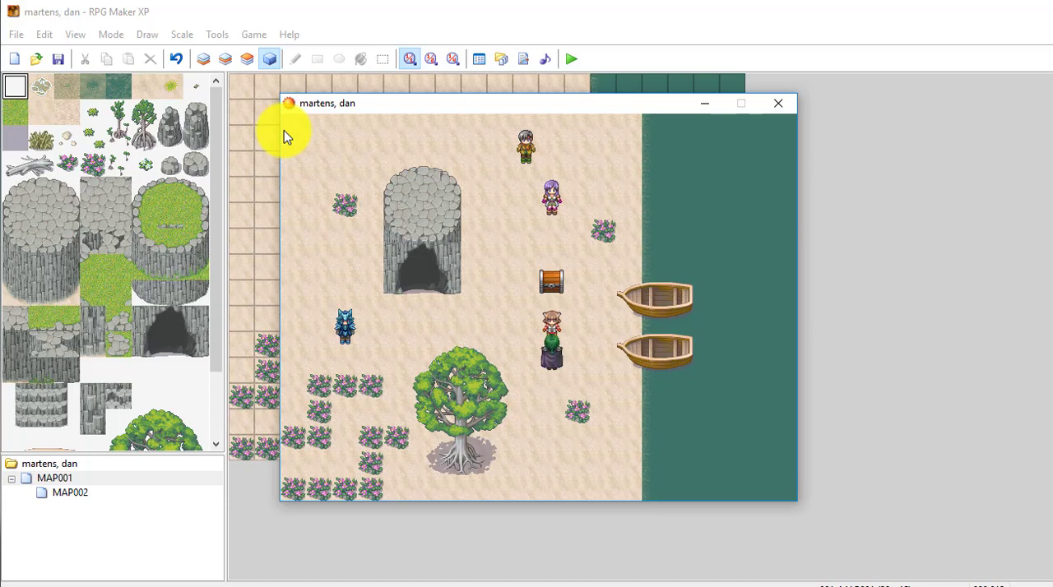
key(space)
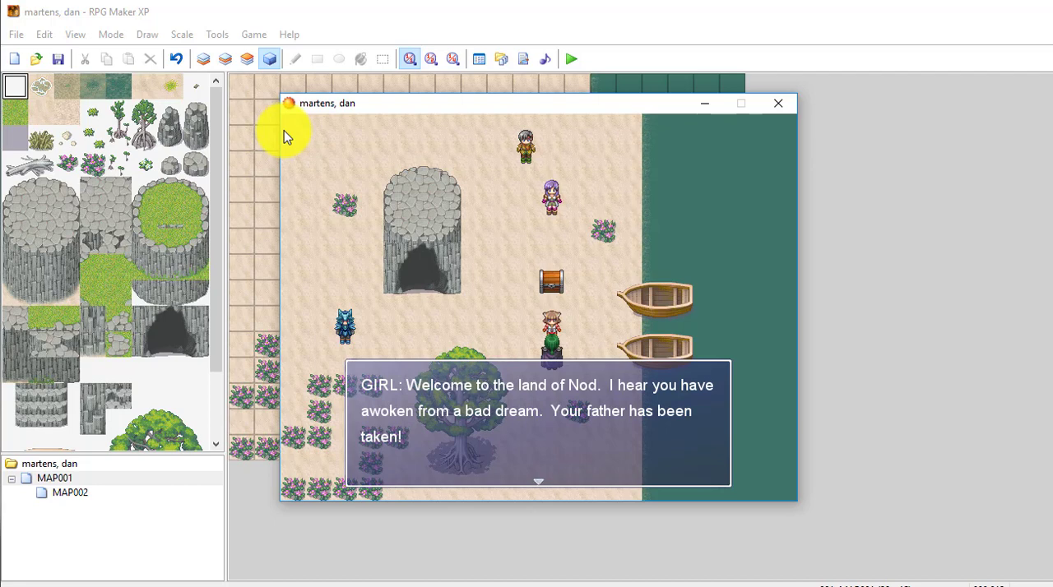
key(space)
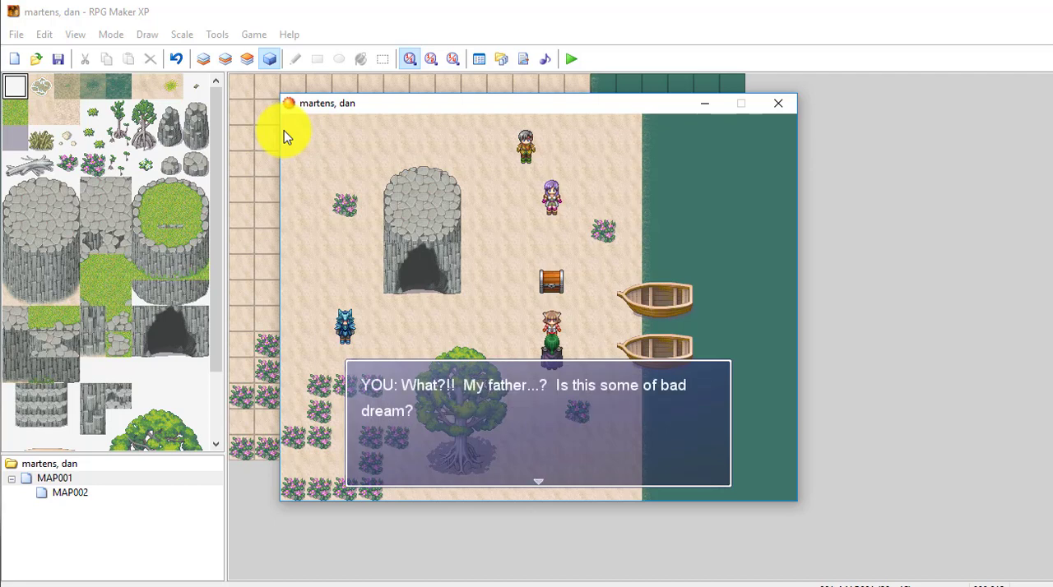
key(space)
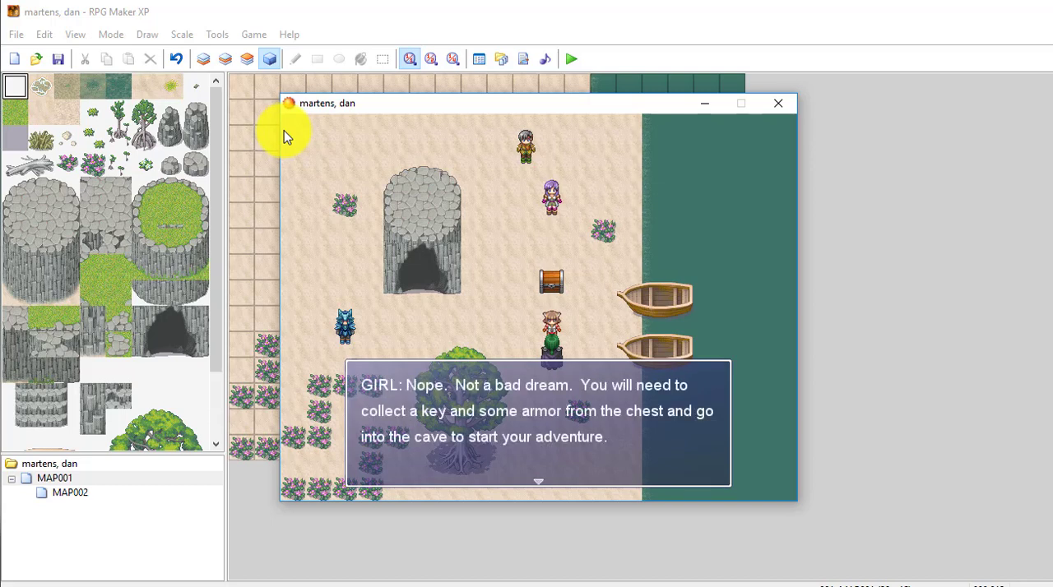
key(space)
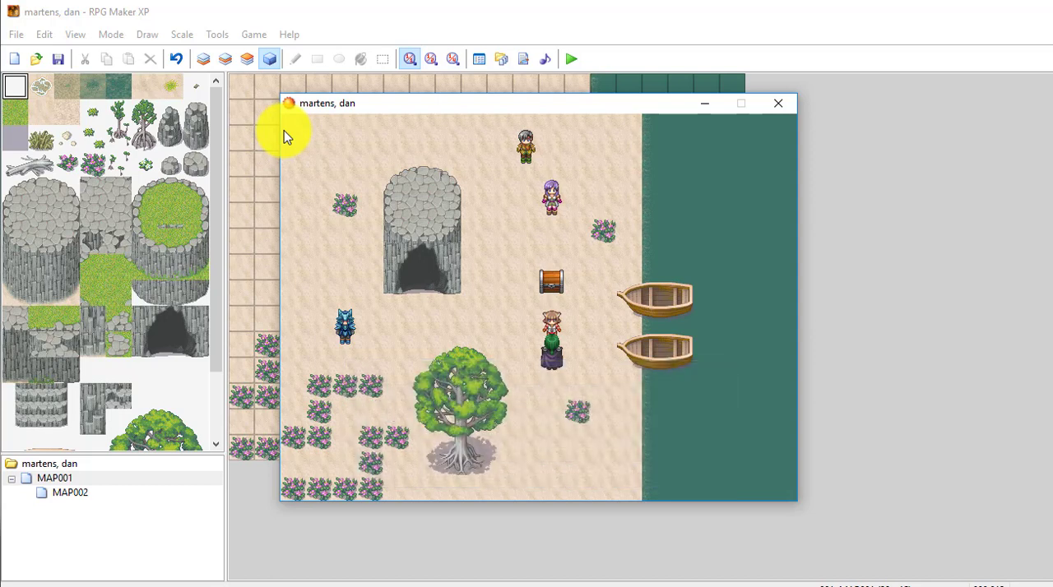
- Walk the hero from the girl to just below the cave entrance without going in
key(Down)
key(Right)
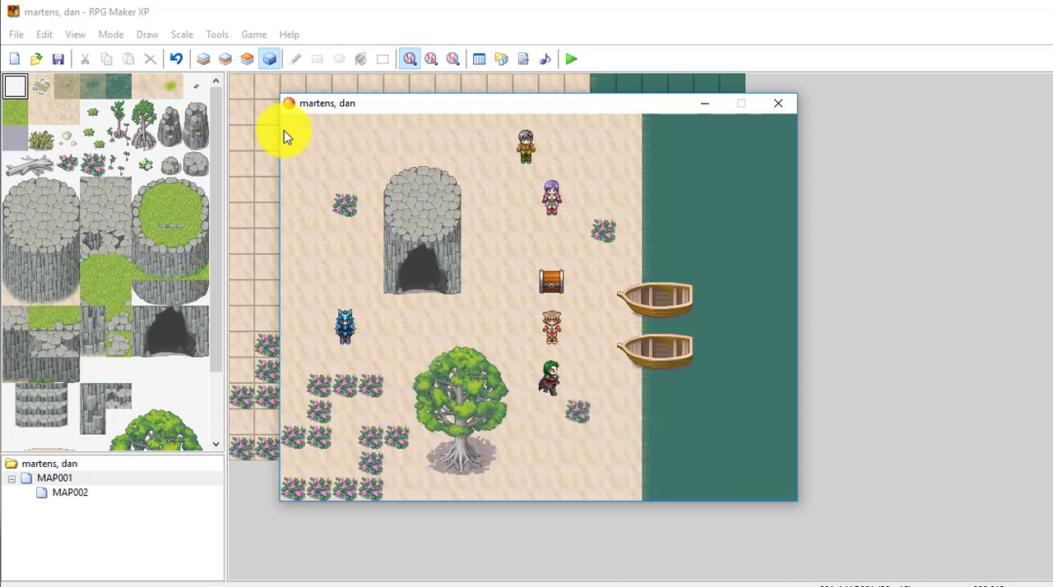
key(Up)
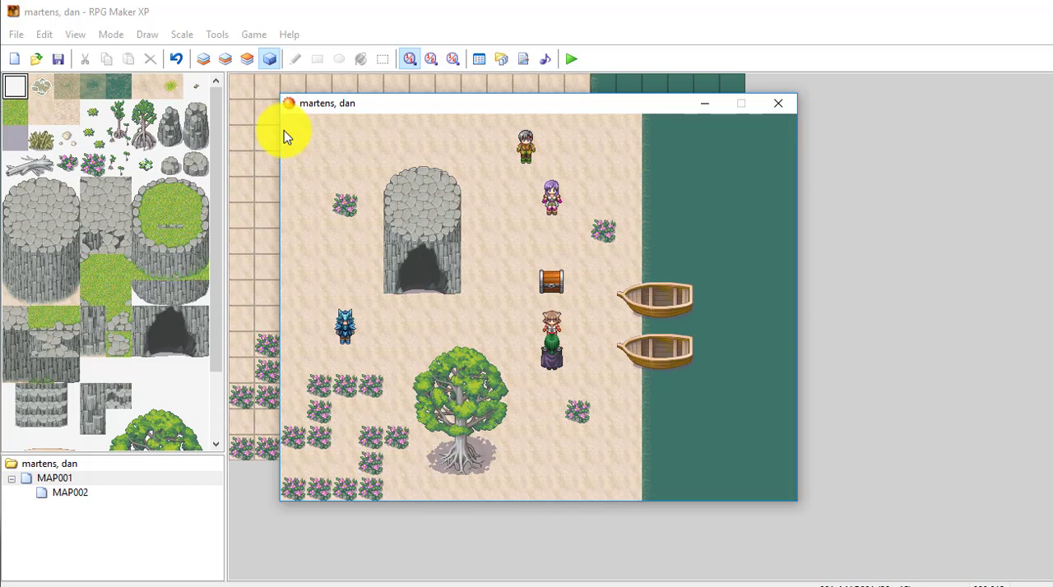
key(Left)
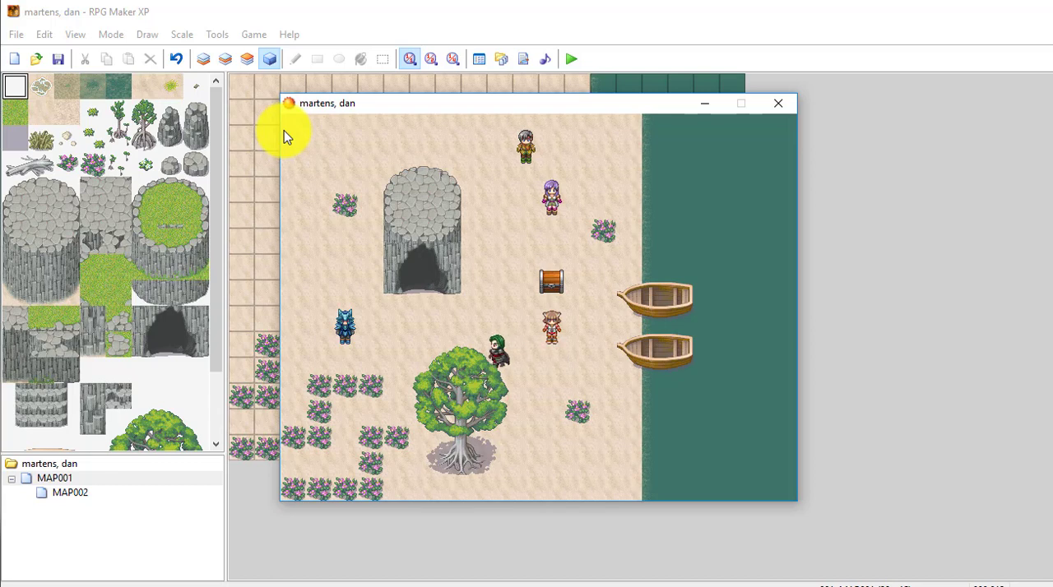
key(Up)
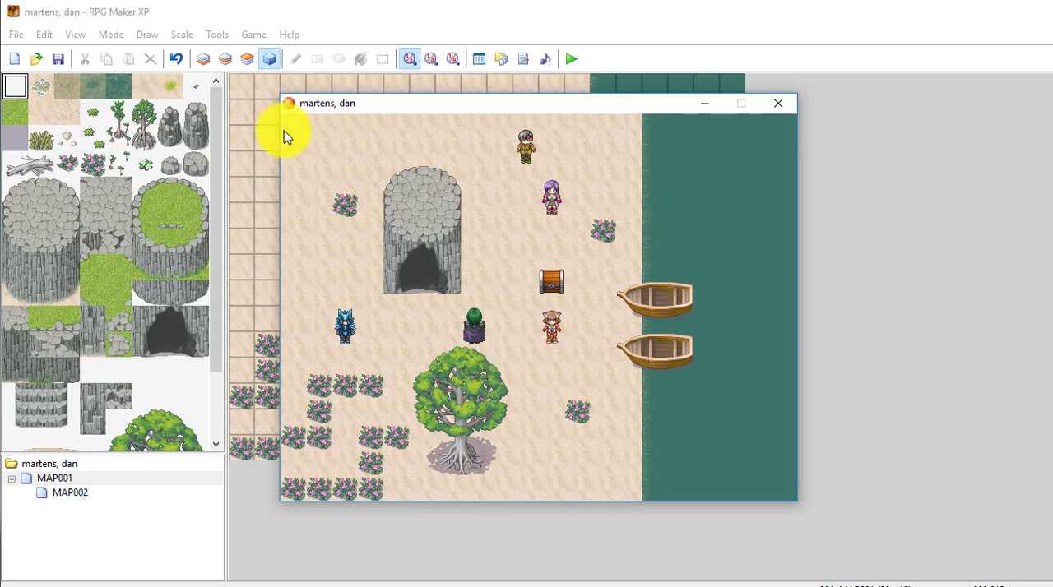
key(Right)
key(Right)
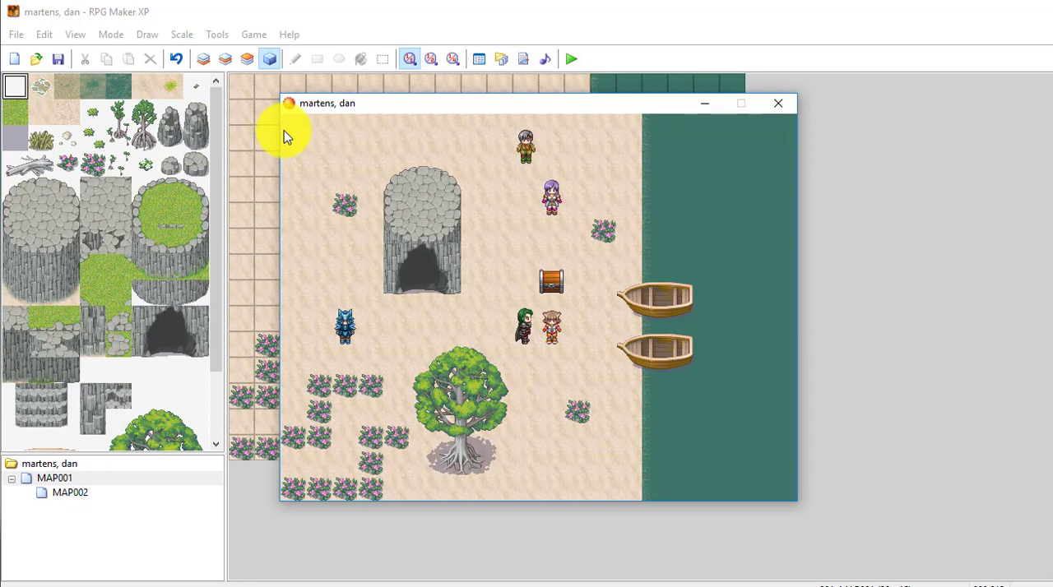
key(Left)
key(Left)
key(Left)
key(Left)
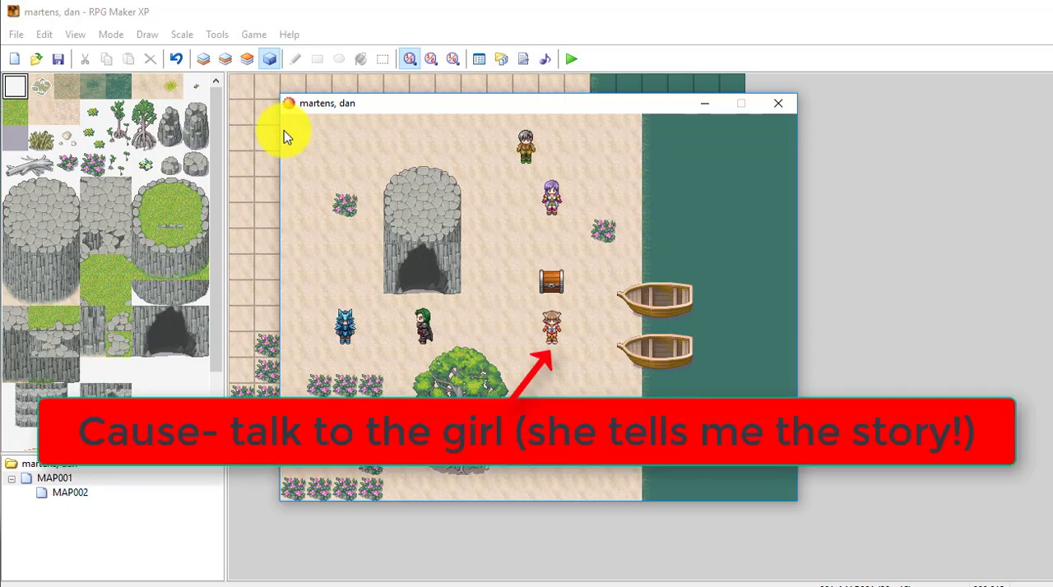
key(Up)
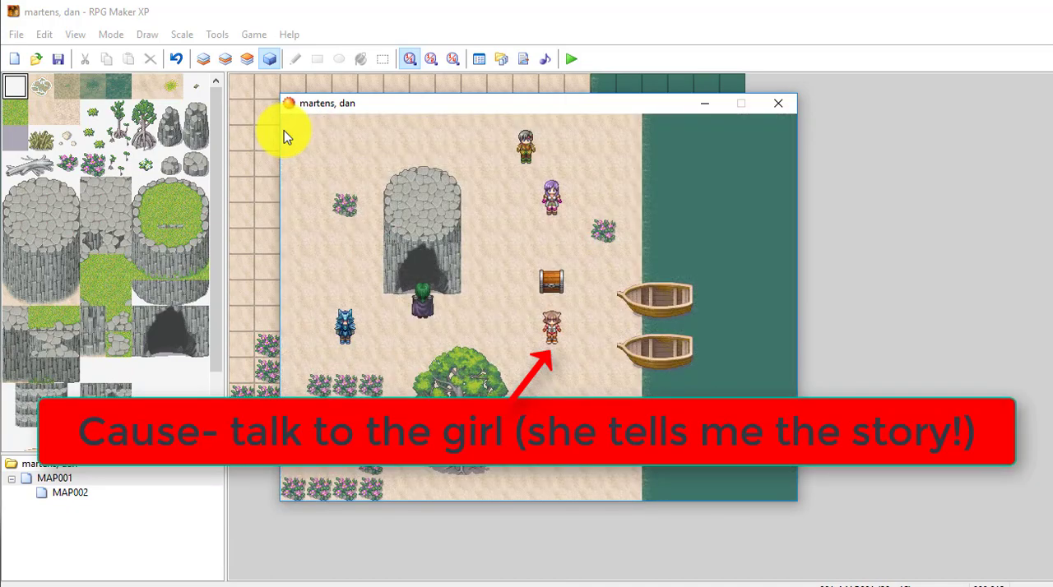
- Return the hero from the cave entrance to the girl's west side
key(Down)
key(Down)
key(Up)
key(Down)
key(Right)
key(Right)
key(Right)
key(Right)
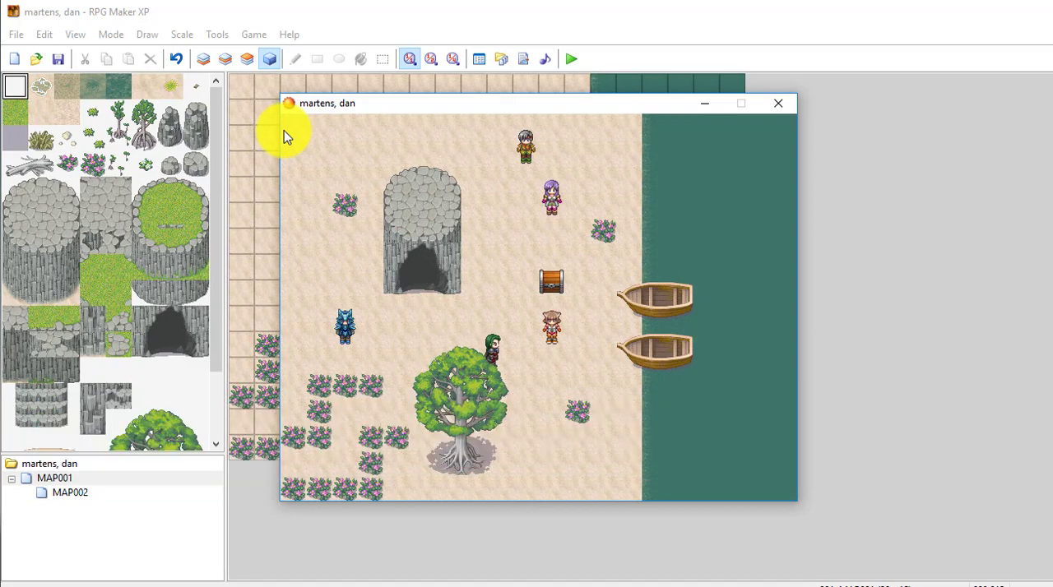
key(Left)
key(Up)
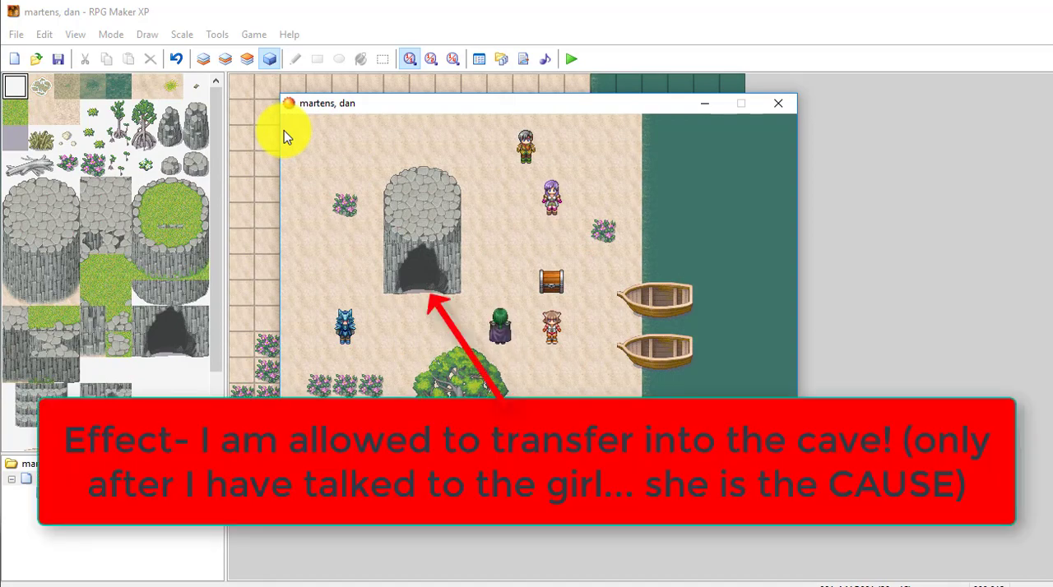
key(Right)
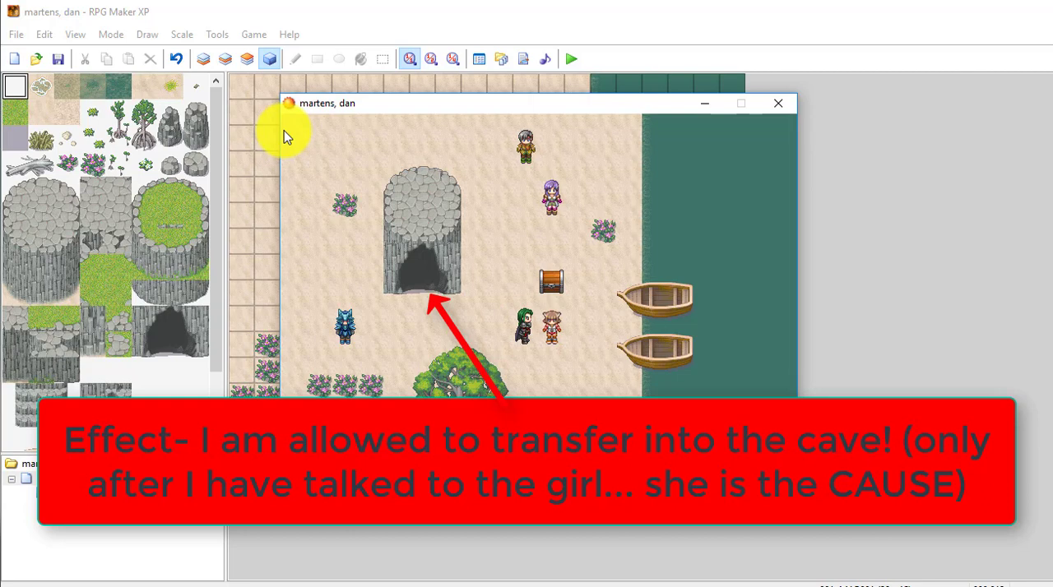
- Retrace the route from the girl to the cave entrance, then bring the hero back below the girl
key(Left)
key(Left)
key(Left)
key(Left)
key(Up)
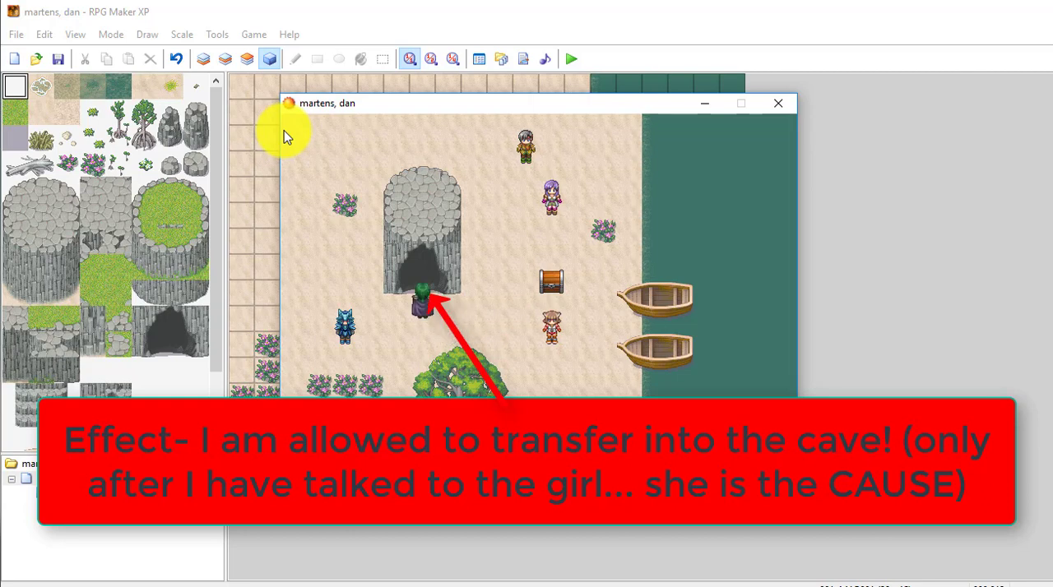
key(Down)
key(Right)
key(Right)
key(Right)
key(Right)
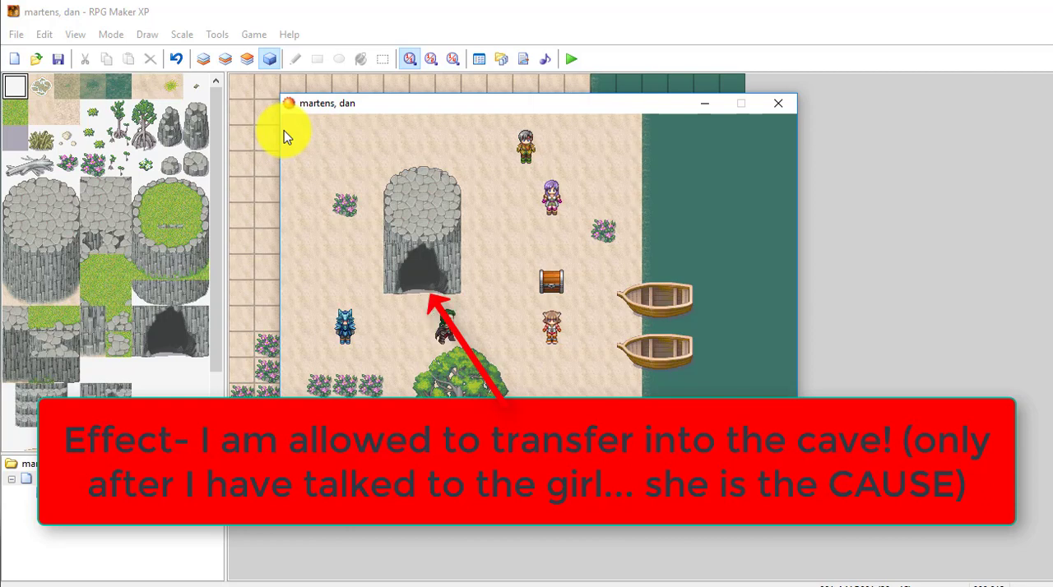
key(Left)
key(Left)
key(Left)
key(Right)
key(Right)
key(Right)
key(Down)
key(Right)
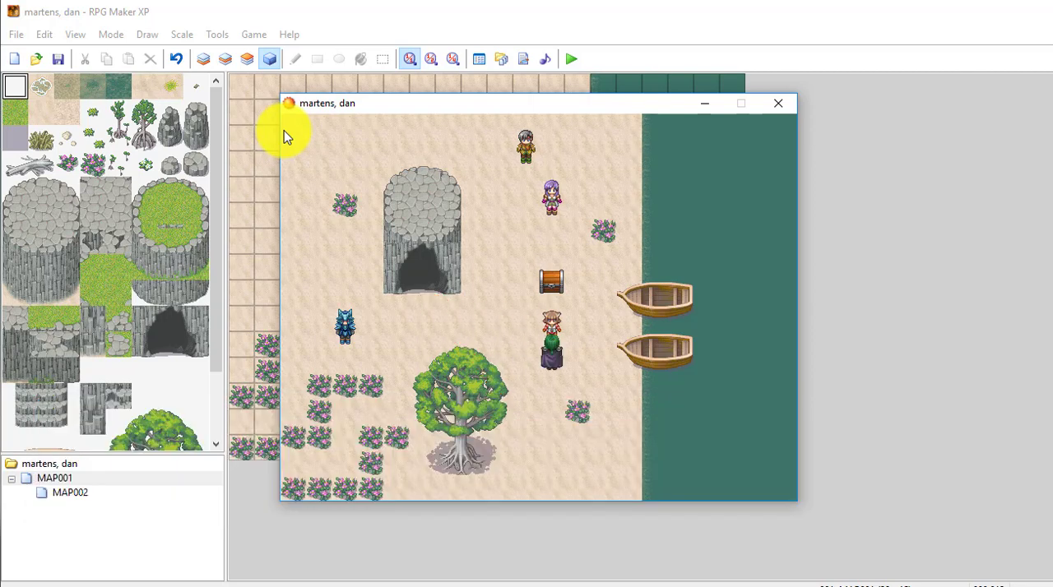
- Move the hero back to the cave entrance and end the playtest
key(Left)
key(Left)
key(Up)
key(Up)
key(Left)
key(Left)
key(Left)
key(Left)
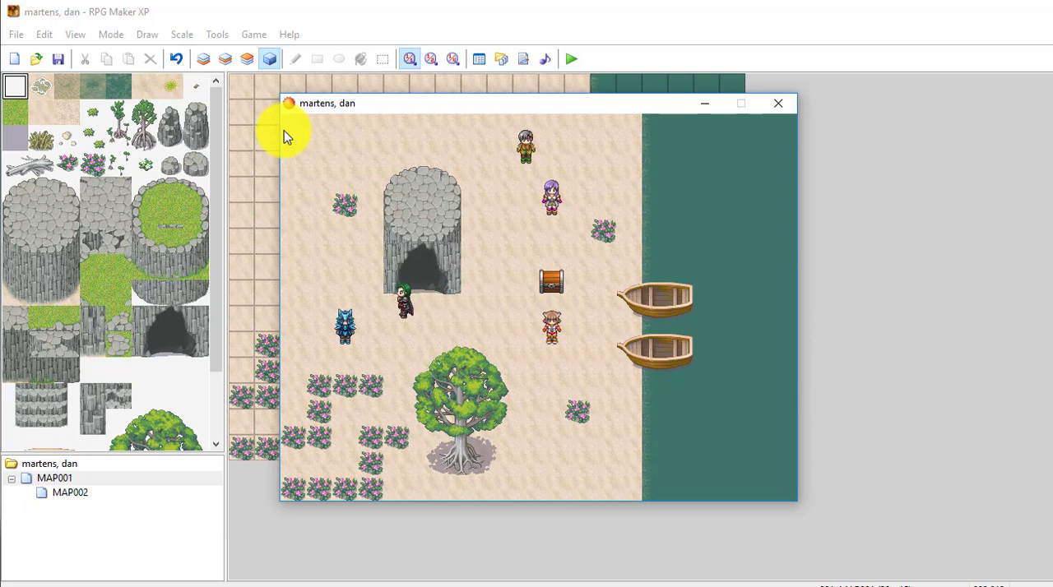
key(Right)
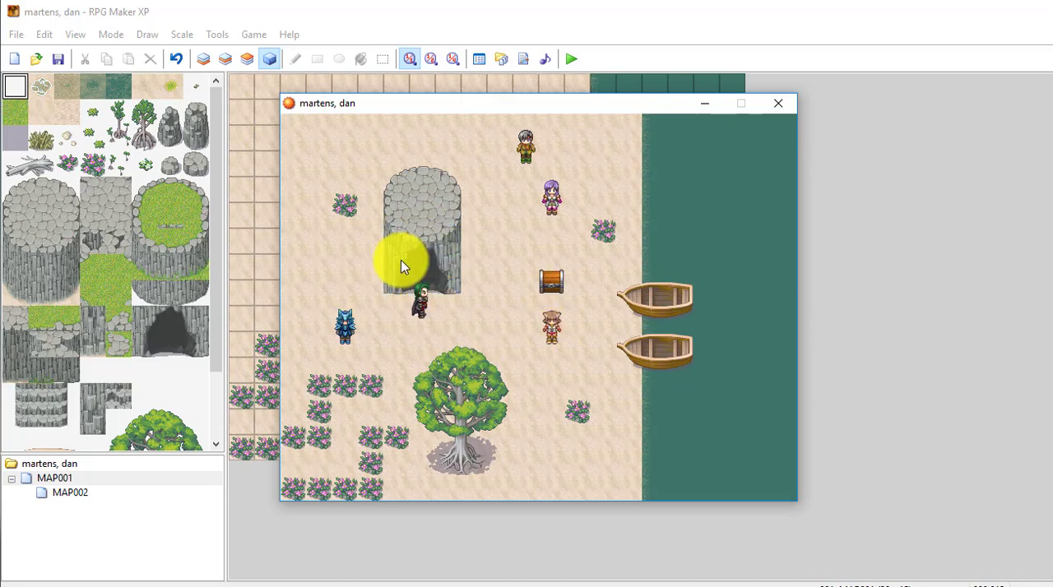
key(Up)
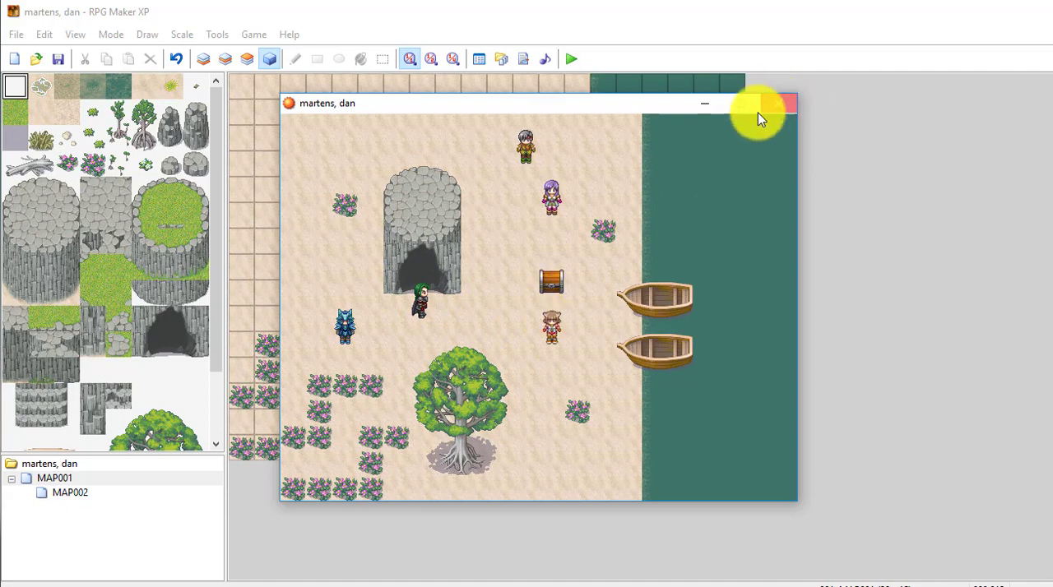
click(777, 104)
- Open the cave entrance event EV001 for editing, add a second event page, and return to page 1
right_click(370, 238)
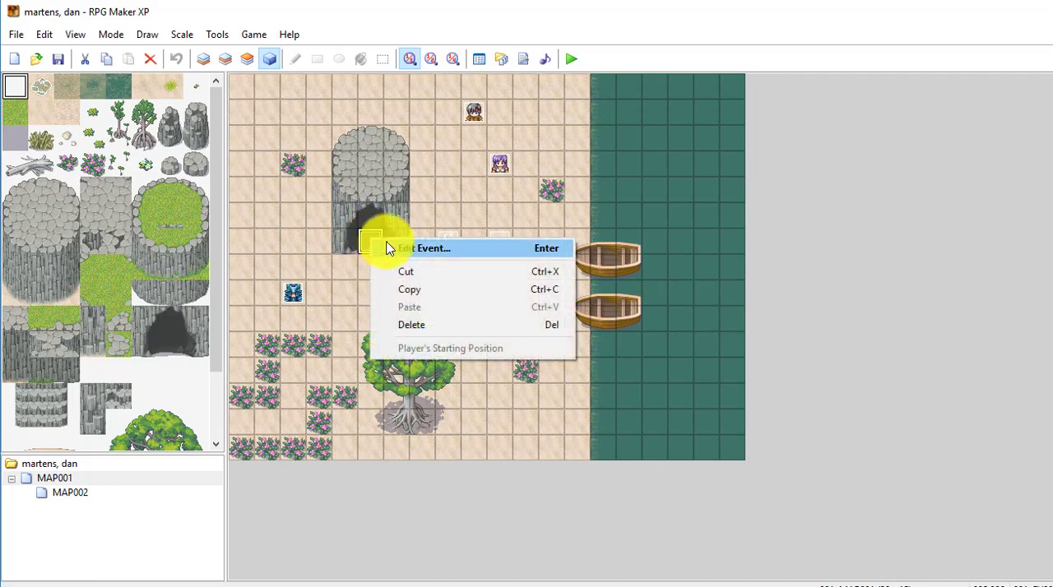
click(407, 248)
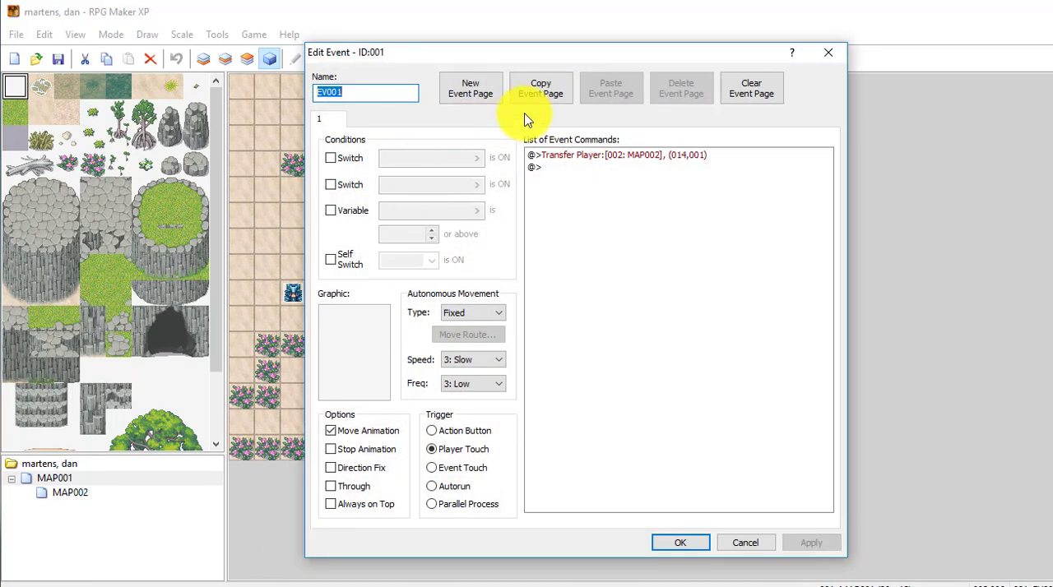
click(468, 94)
click(333, 122)
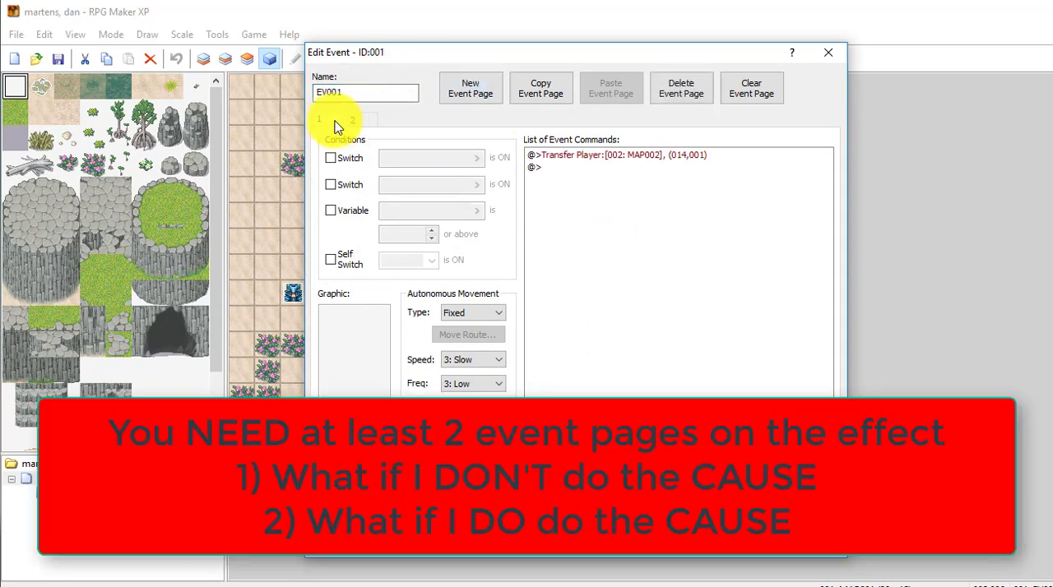
click(354, 123)
click(331, 124)
click(357, 125)
click(322, 121)
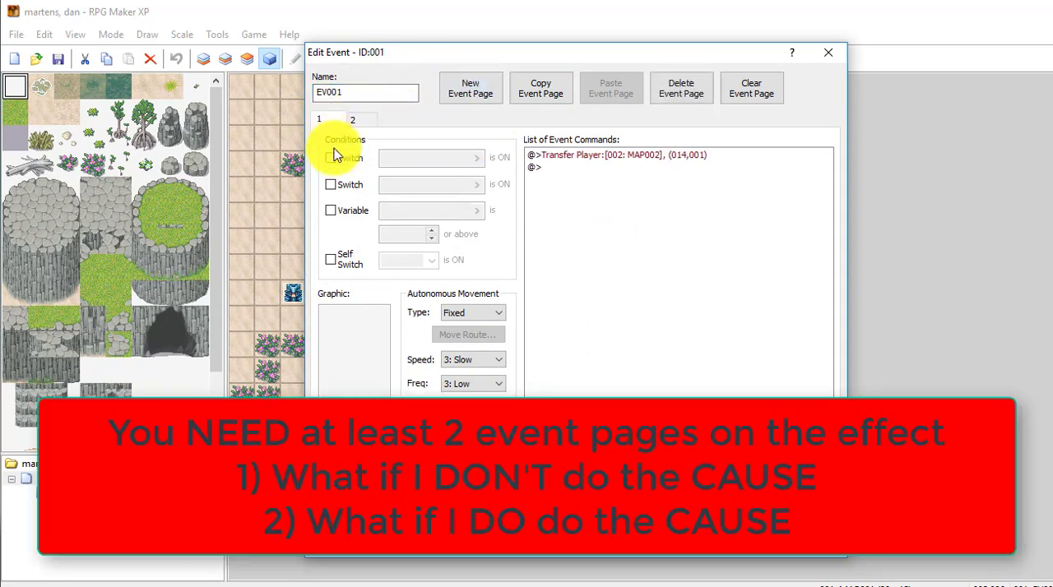
- Replace the Transfer Player command on page 1 of the cave entrance event with a Show Text command reading "Go and talk to the girl..."
click(601, 157)
key(Delete)
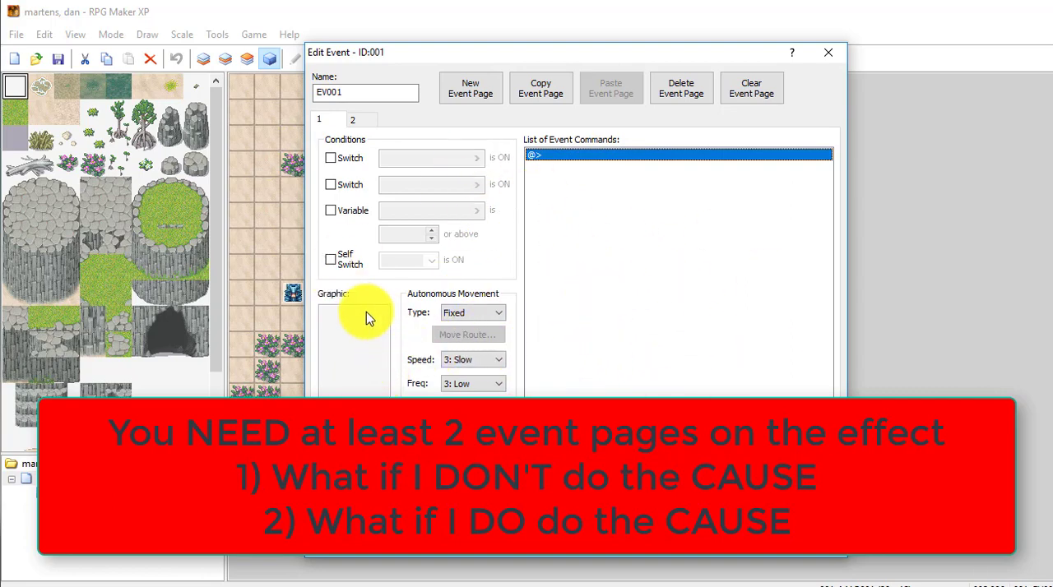
right_click(587, 161)
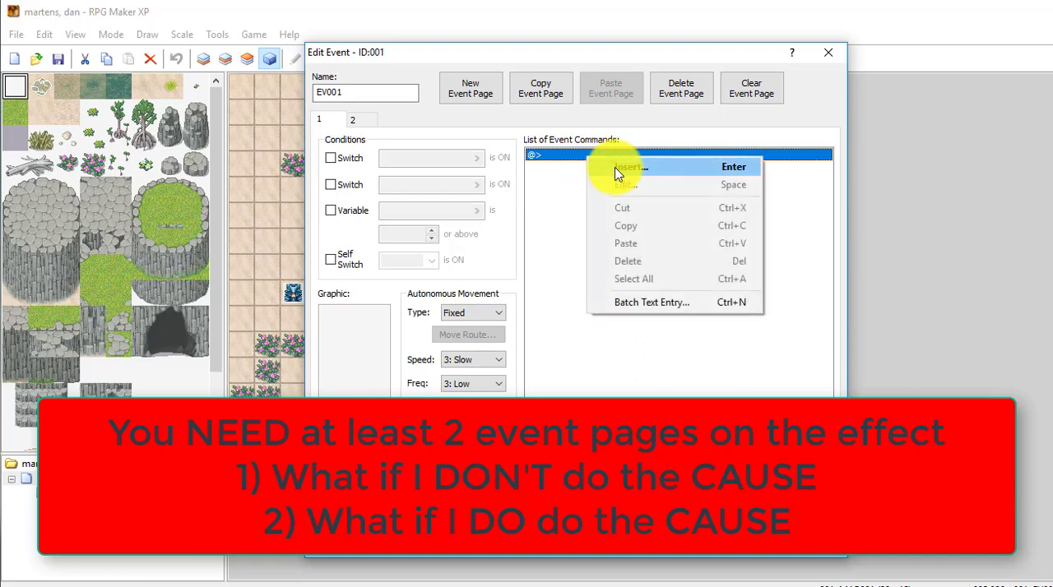
click(619, 171)
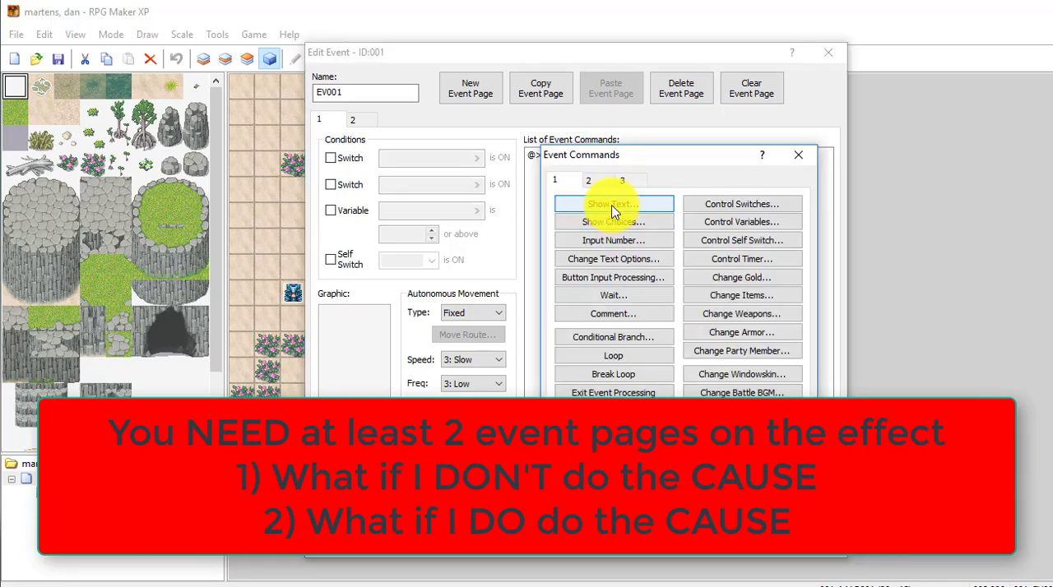
click(611, 206)
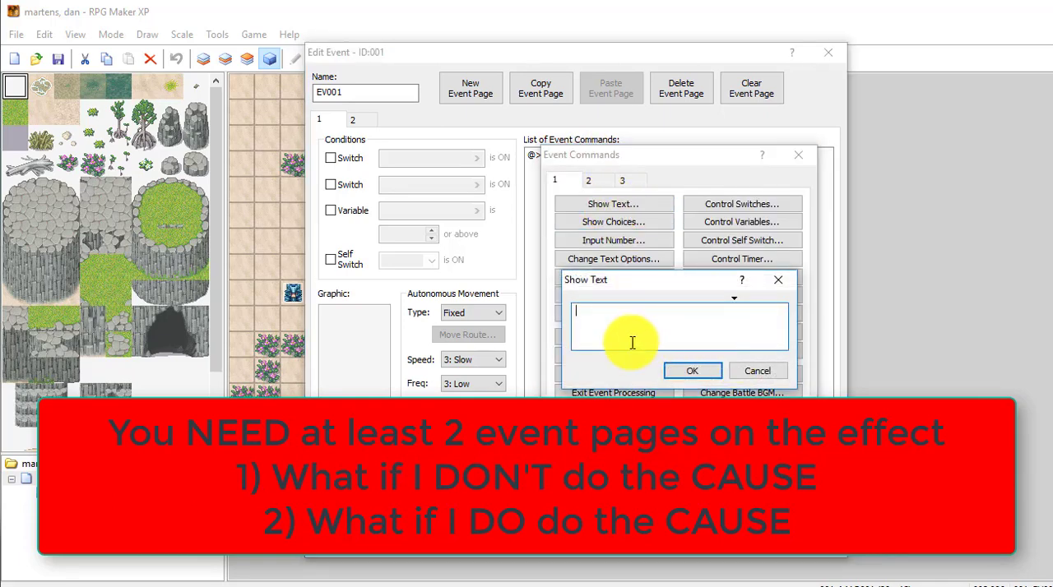
text(Go and talk to the girl...)
click(695, 372)
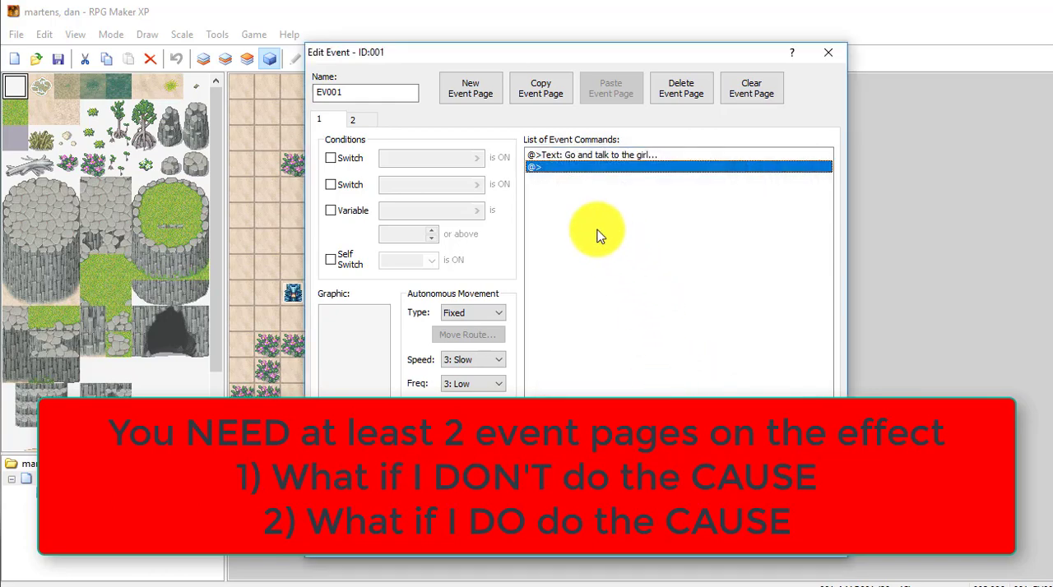
click(580, 155)
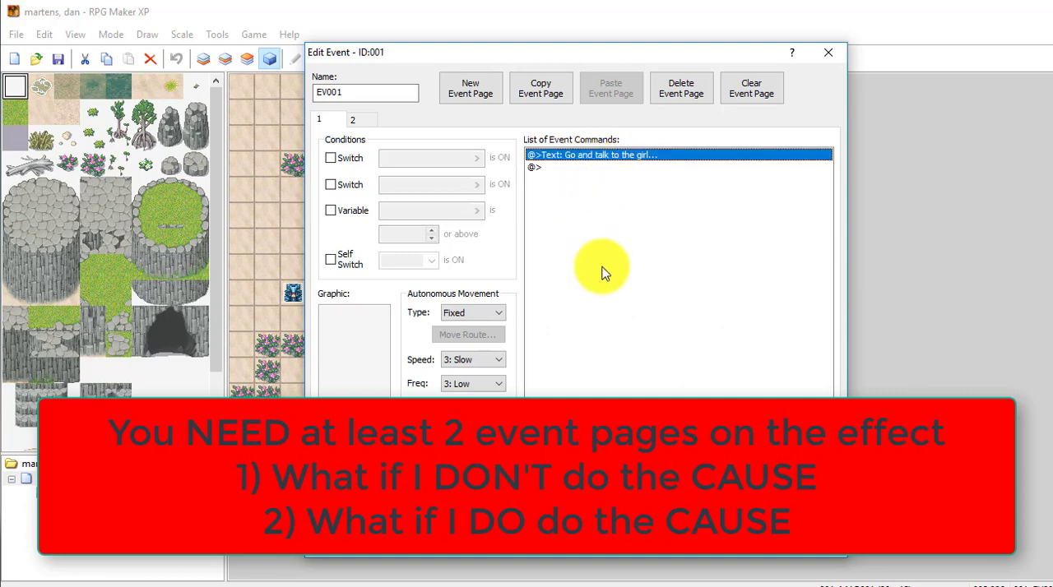
- Add a Transfer Player command to MAP002 (014,002) on page 2 of the cave entrance event and save the event
click(353, 122)
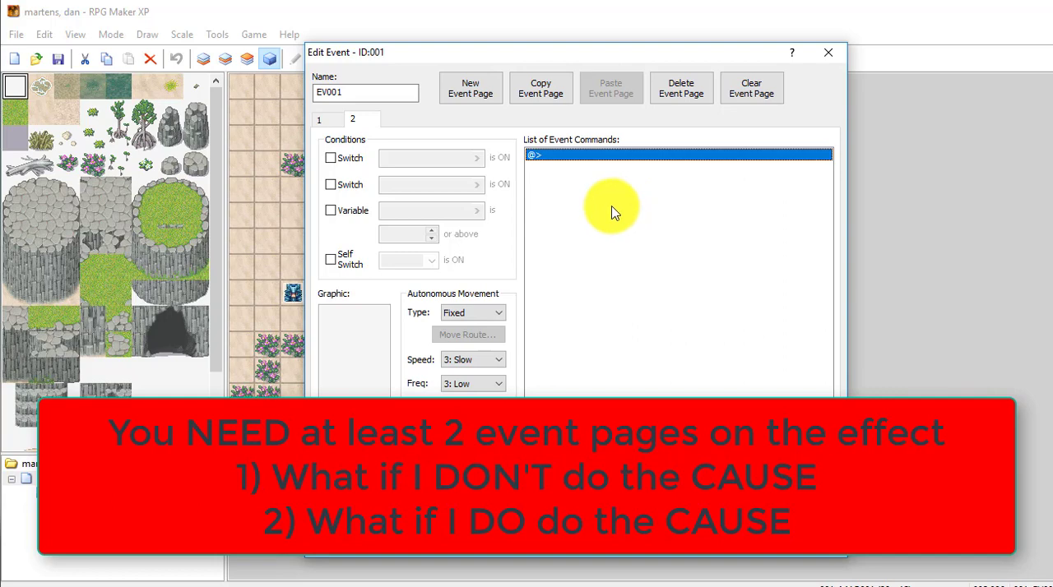
right_click(563, 161)
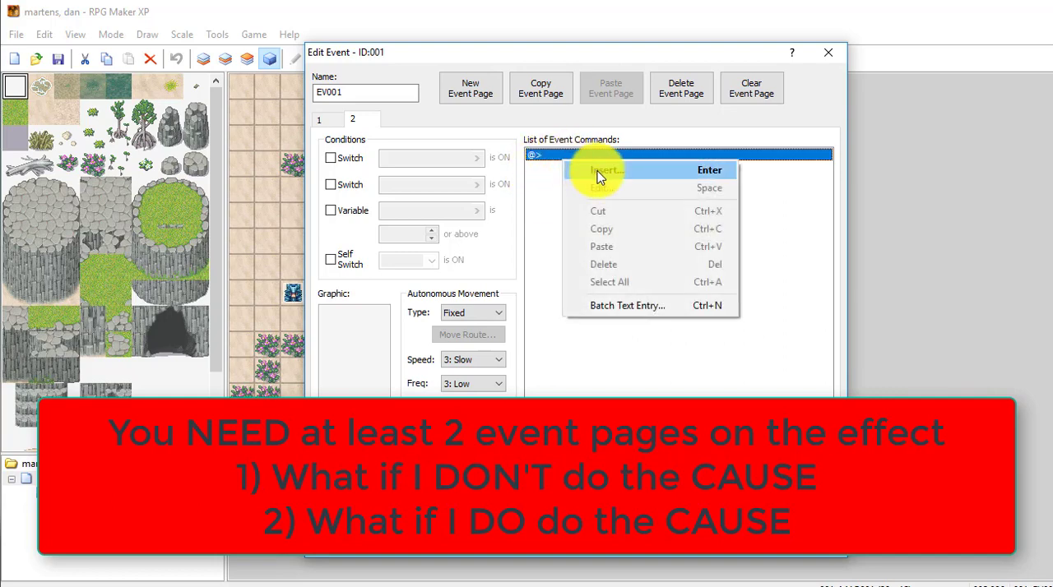
click(601, 170)
click(594, 181)
click(606, 205)
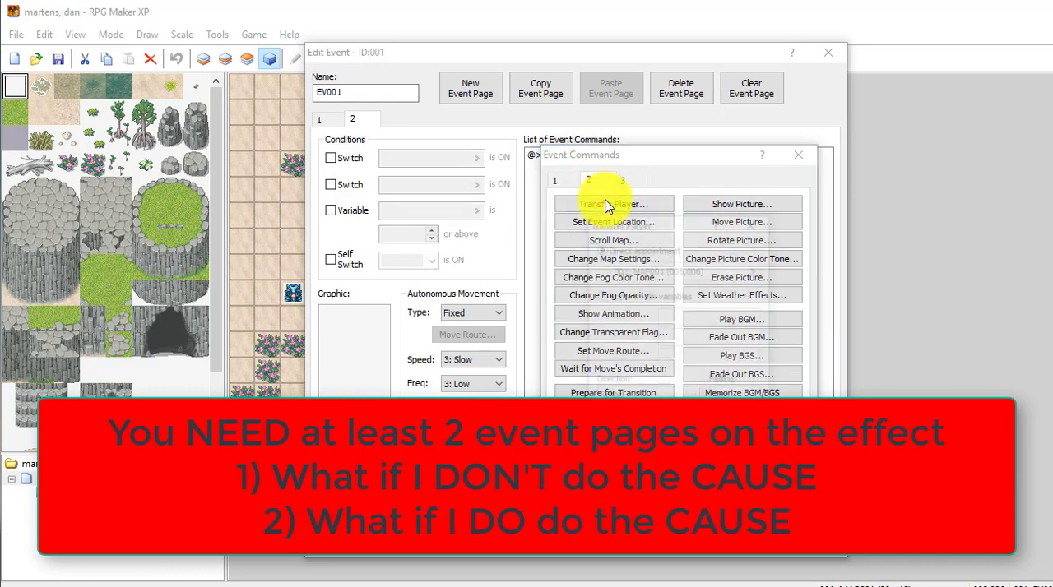
click(751, 265)
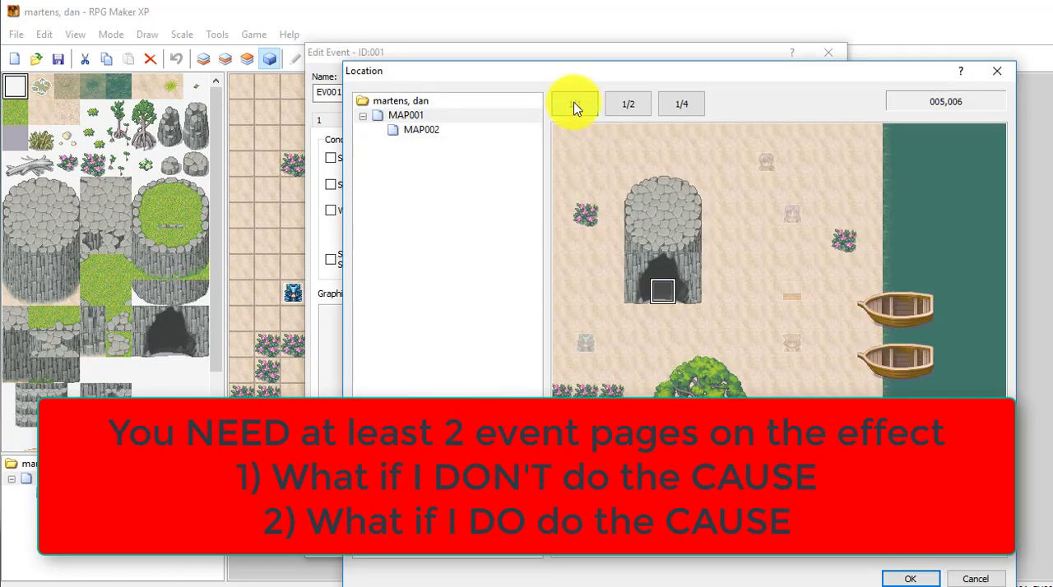
click(430, 131)
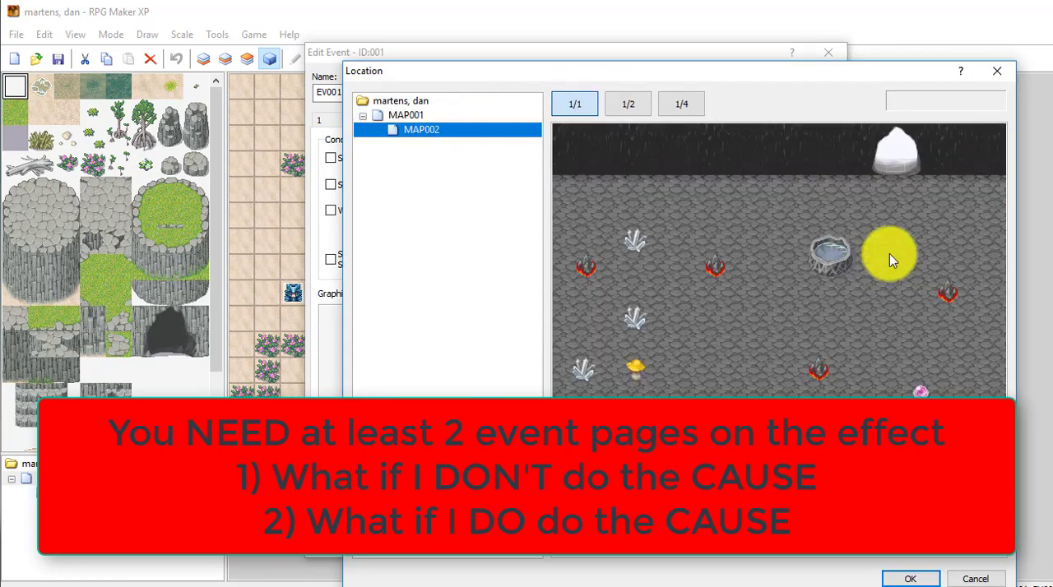
click(896, 189)
click(905, 579)
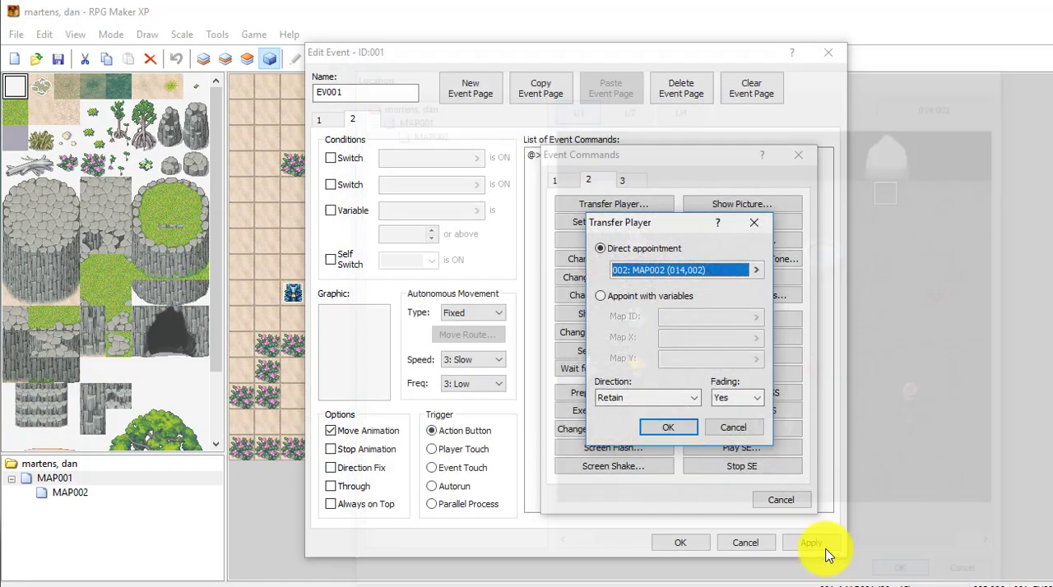
click(668, 427)
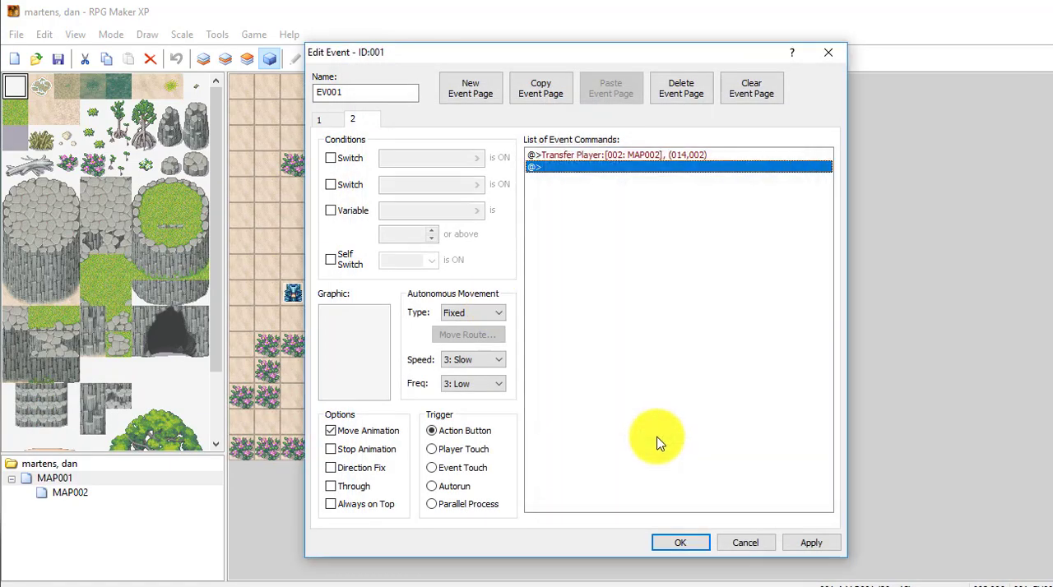
click(809, 543)
click(702, 541)
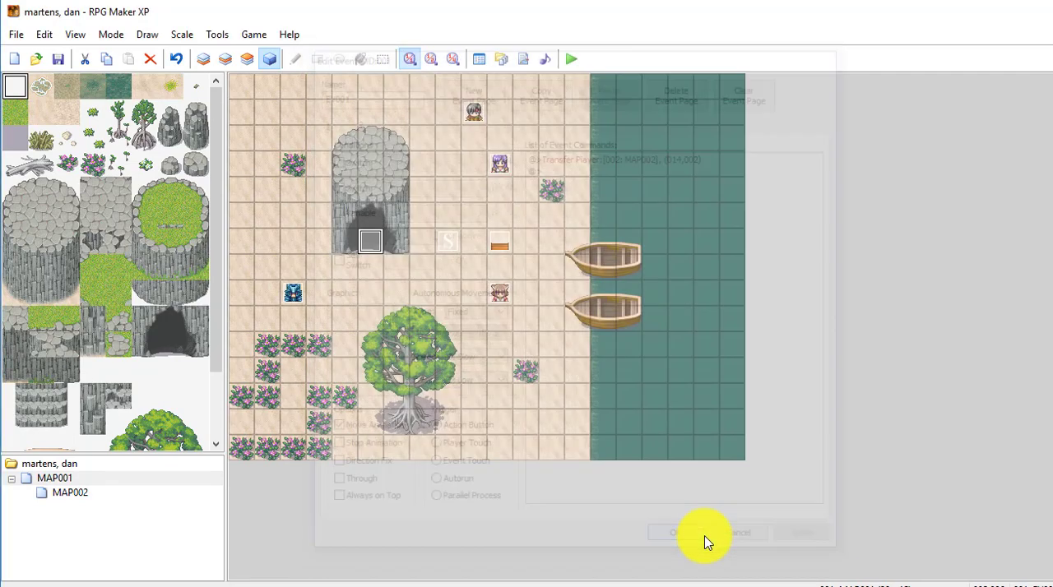
- Review the dialogue commands in the girl's event EV002, then close it
right_click(503, 296)
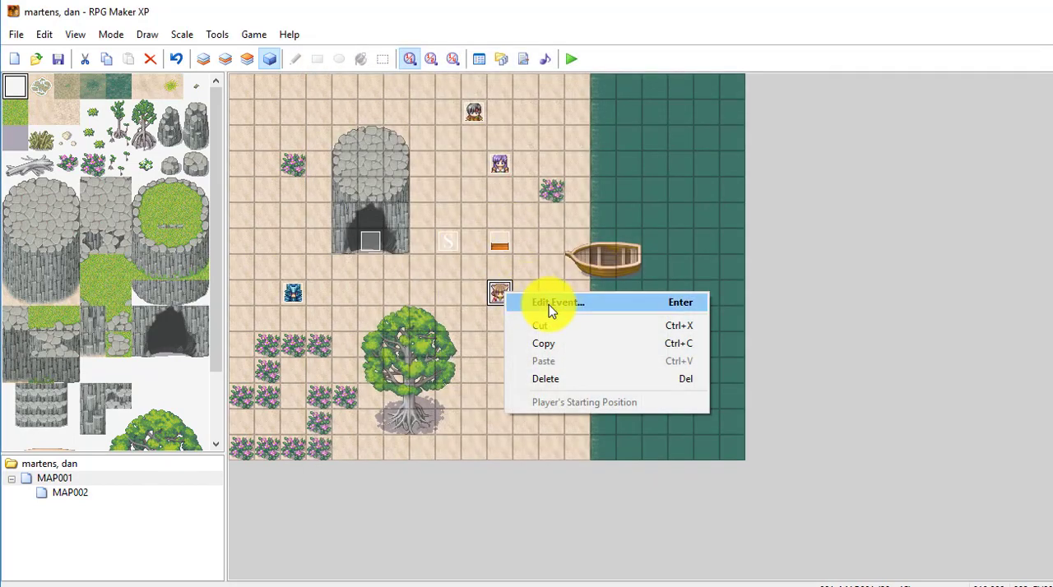
click(548, 305)
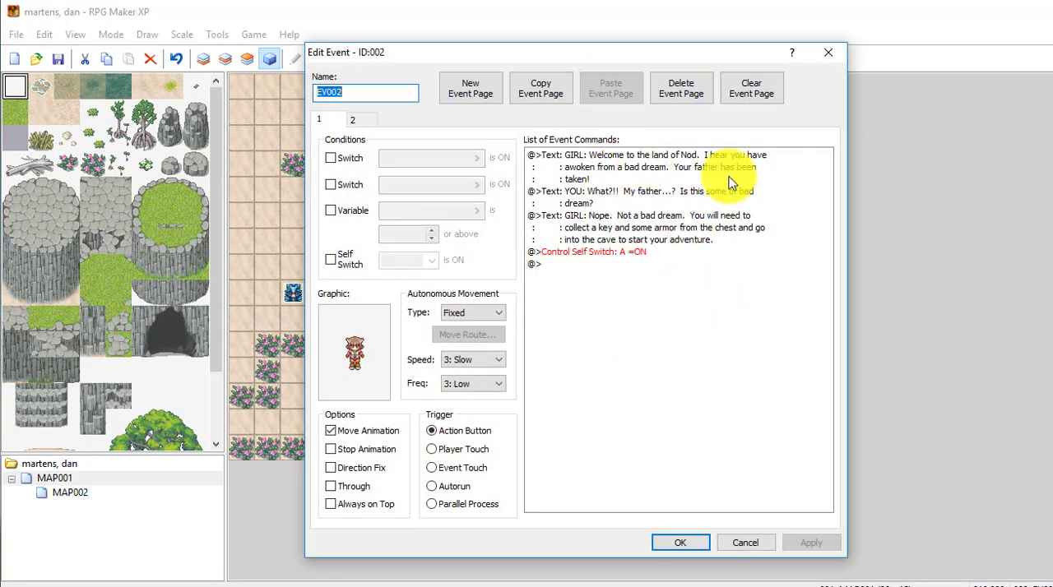
click(679, 544)
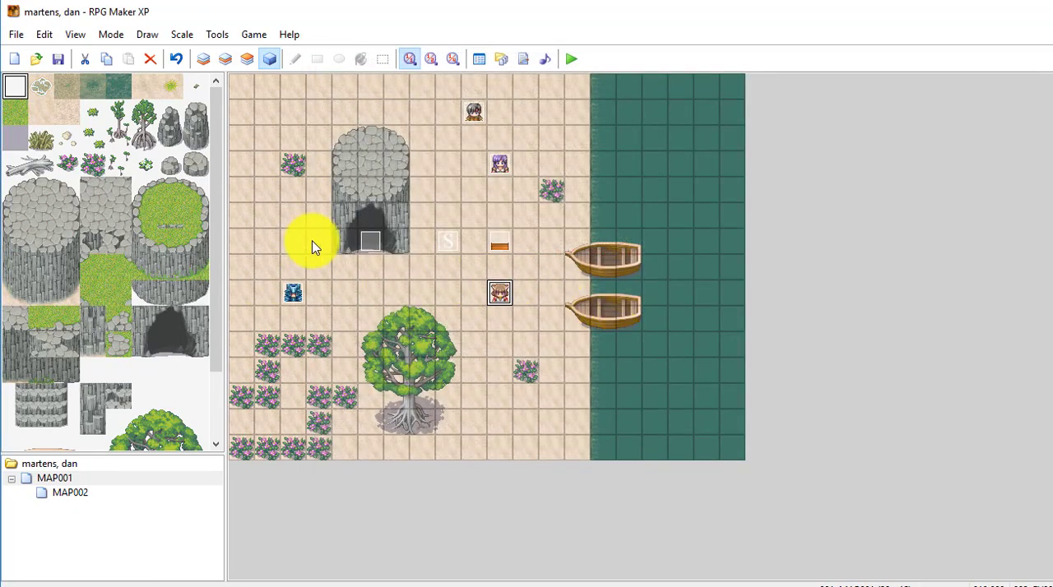
- Make page 2 of the cave entrance event require switch 0001 to be ON, name the switch "talked to the girl", and save the event
right_click(366, 247)
click(421, 257)
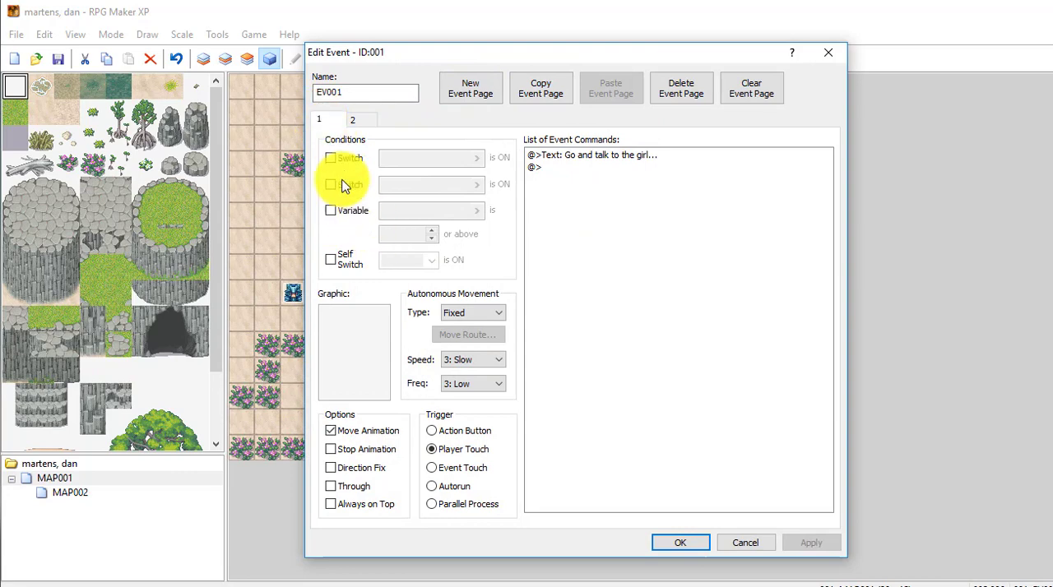
click(604, 156)
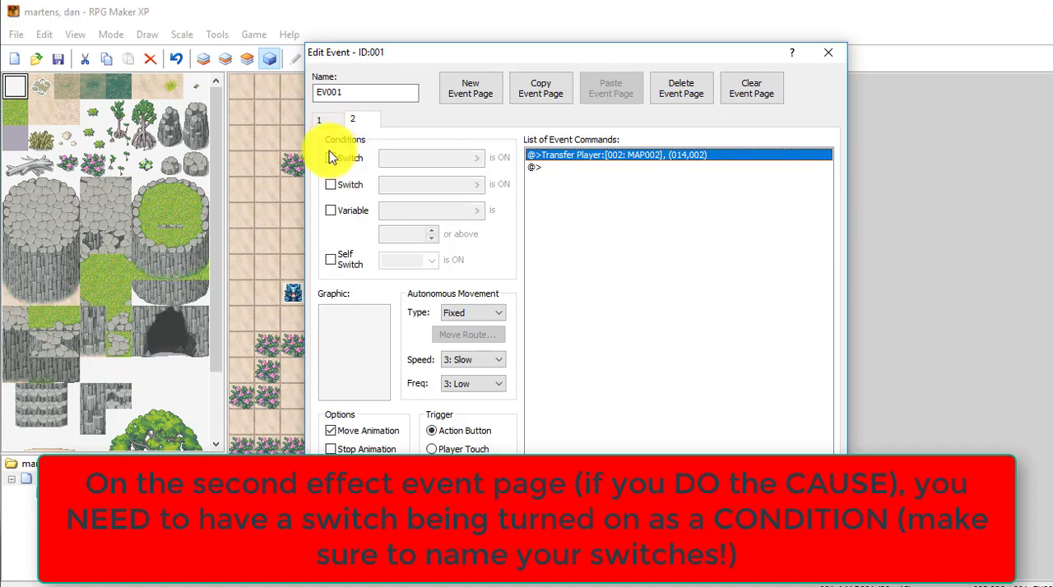
click(330, 159)
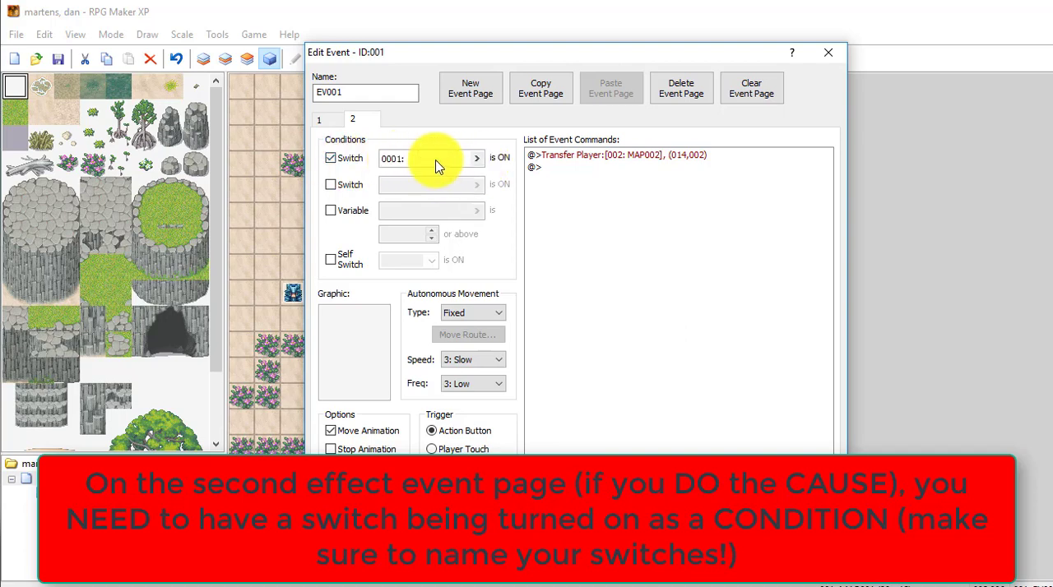
click(477, 160)
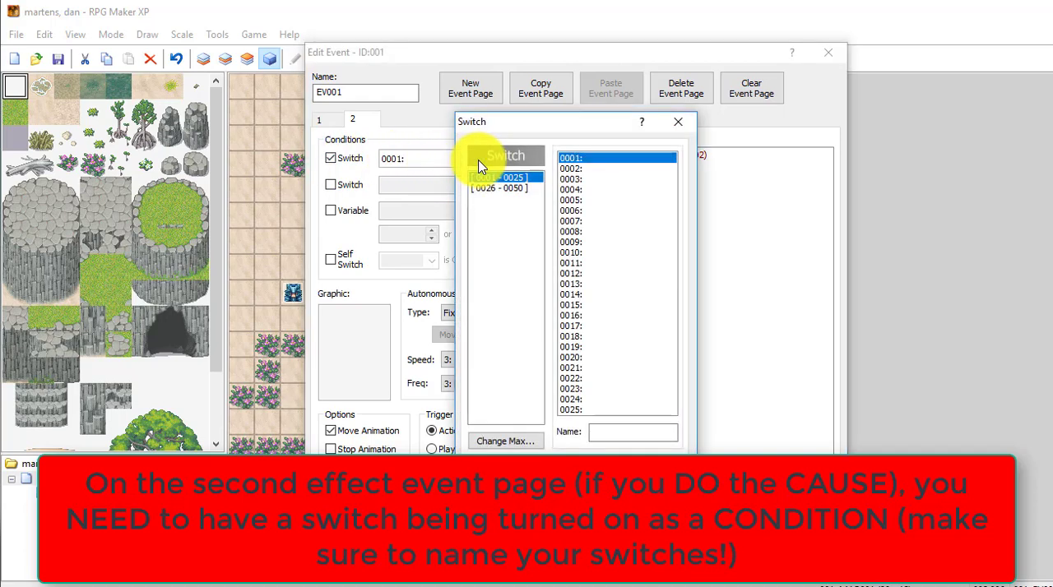
click(598, 168)
click(597, 158)
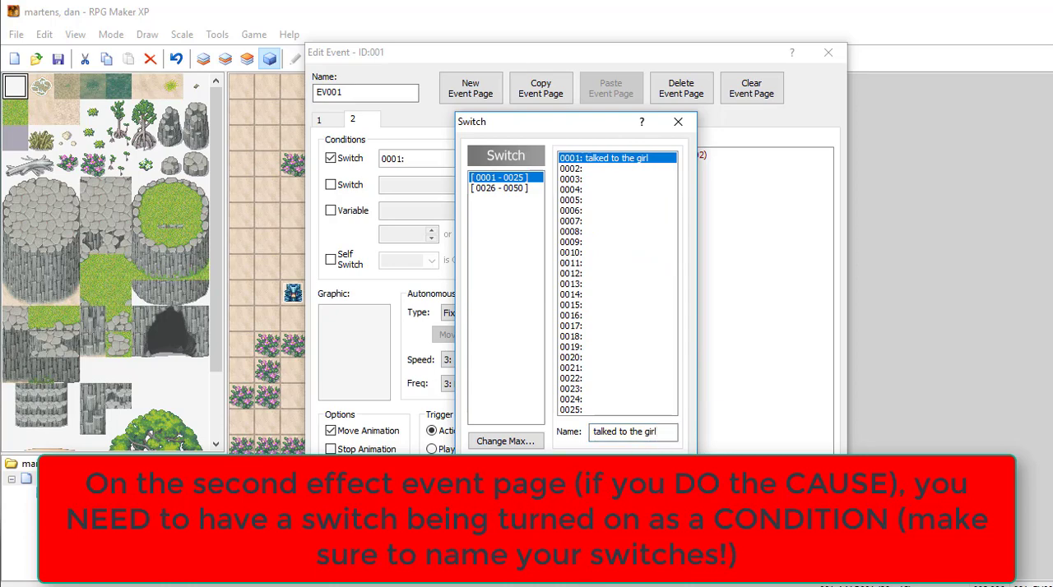
click(543, 472)
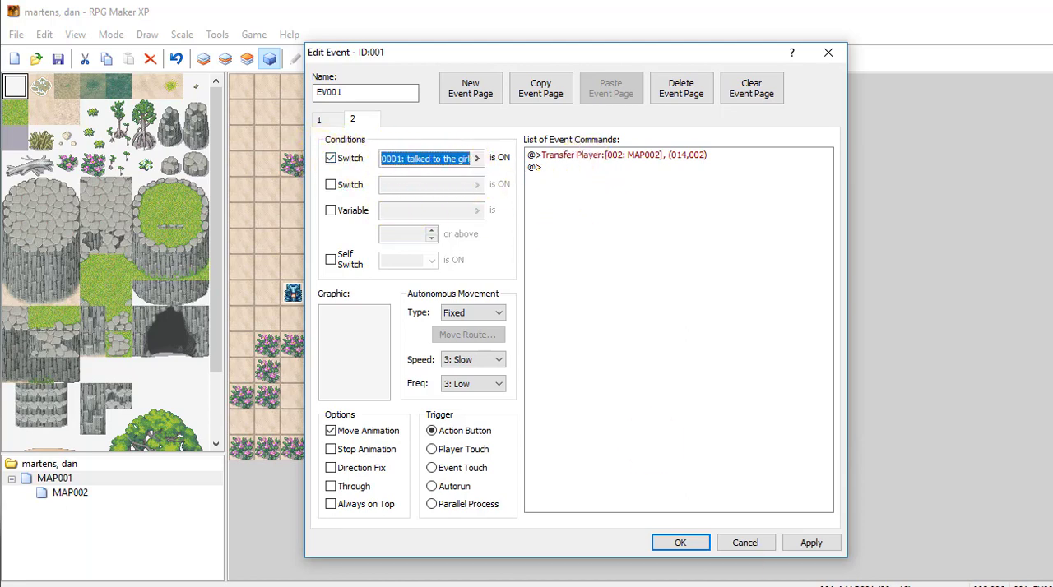
click(811, 543)
click(680, 543)
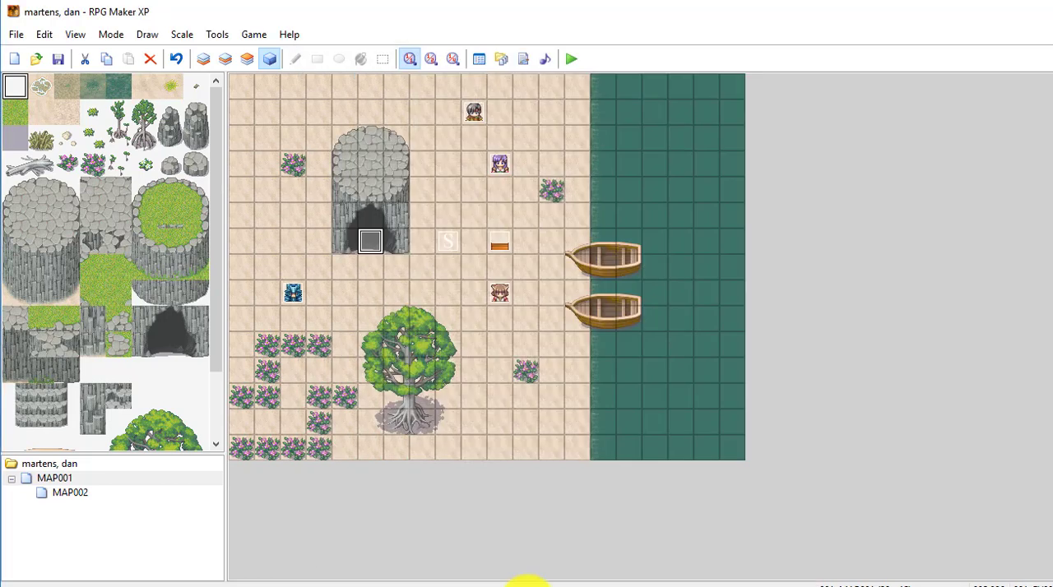
- Delete the Control Self Switch A command from page 1 of the girl's event EV002
right_click(501, 298)
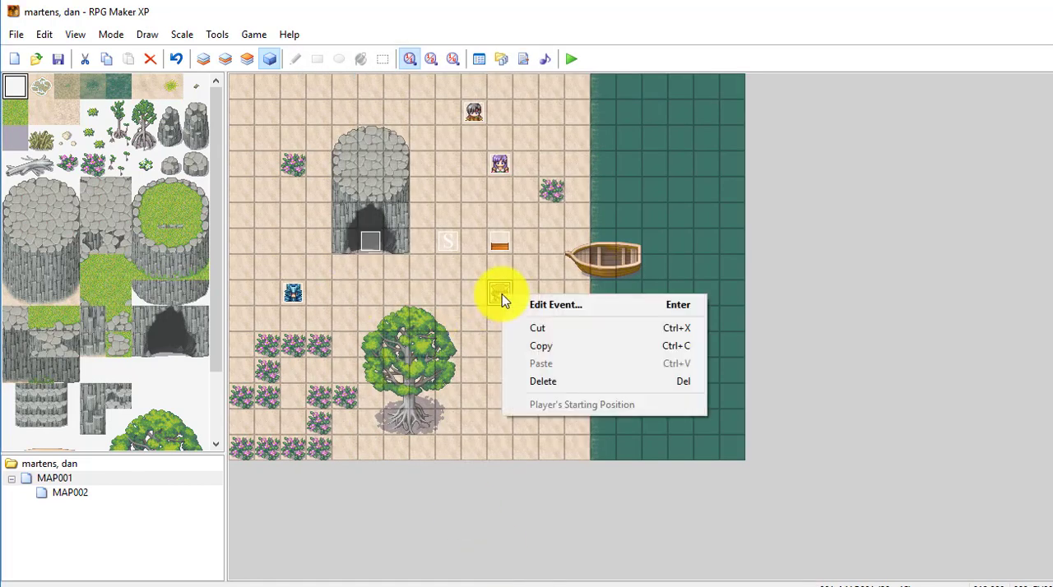
click(556, 305)
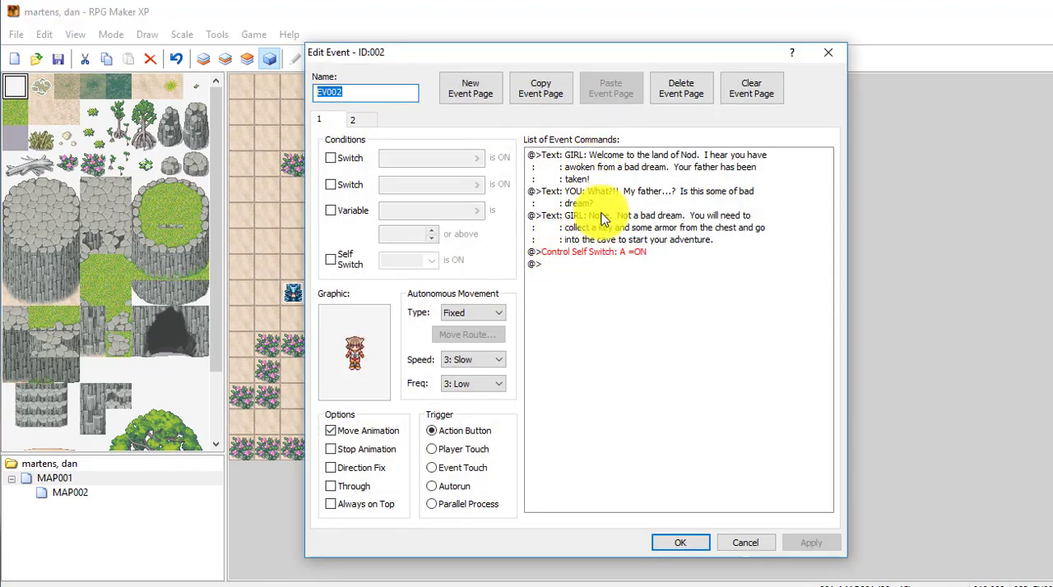
click(609, 253)
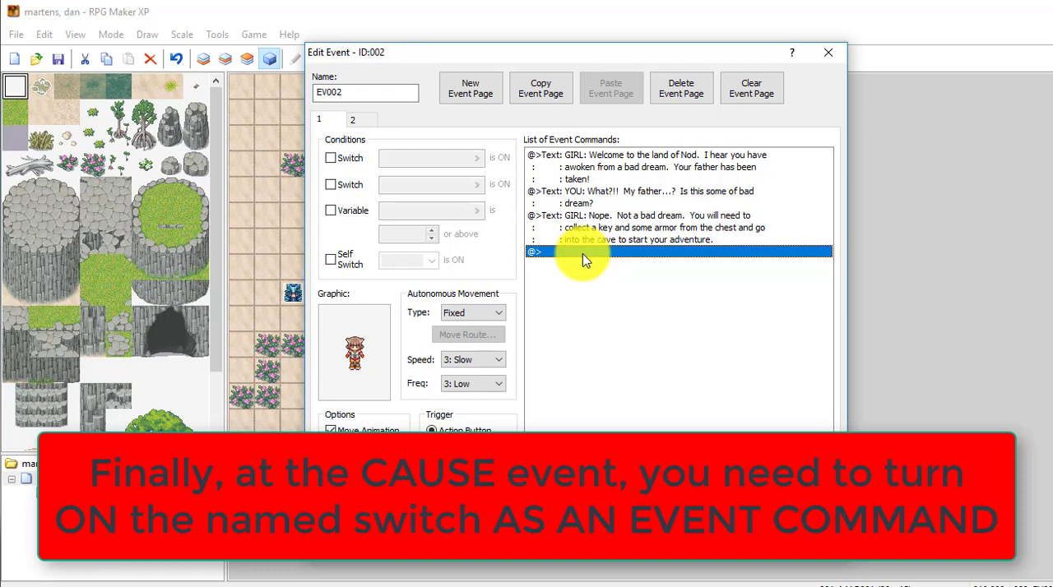
- Add a Control Switches command after the girl's dialogue that turns switch 0001 "talked to the girl" ON
drag(540, 52, 834, 57)
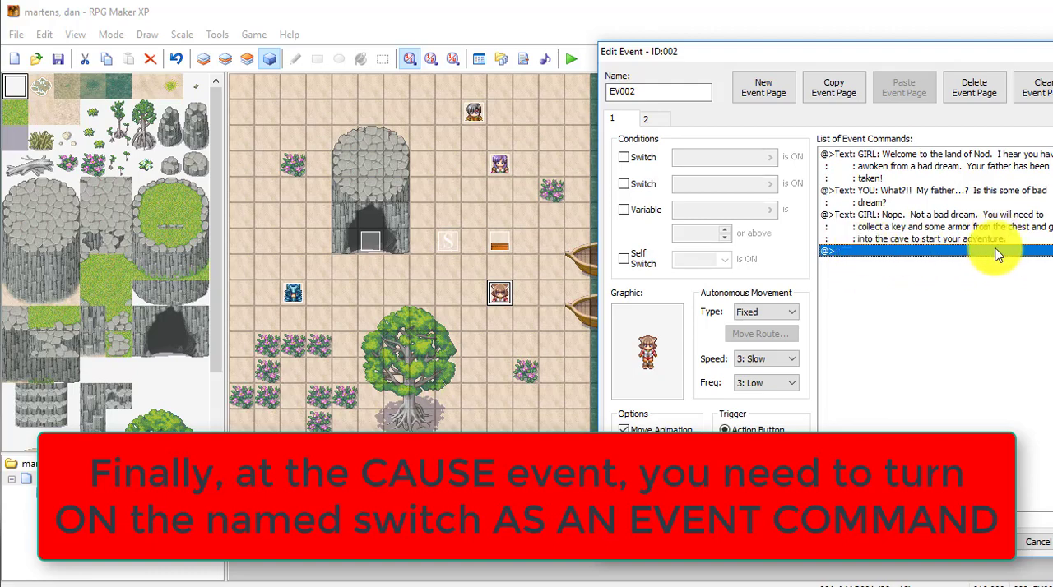
drag(802, 51, 650, 39)
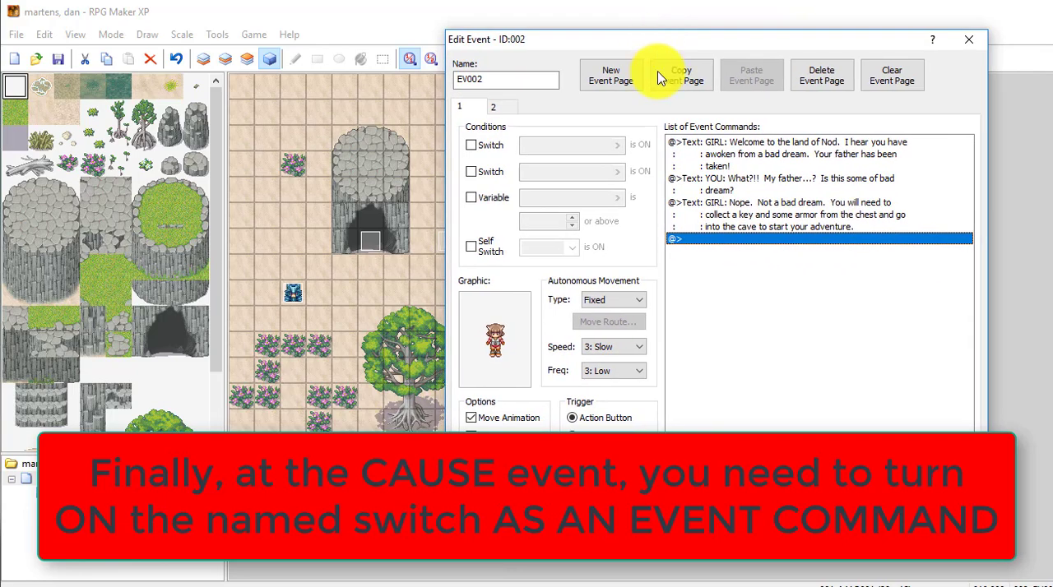
right_click(742, 240)
click(783, 251)
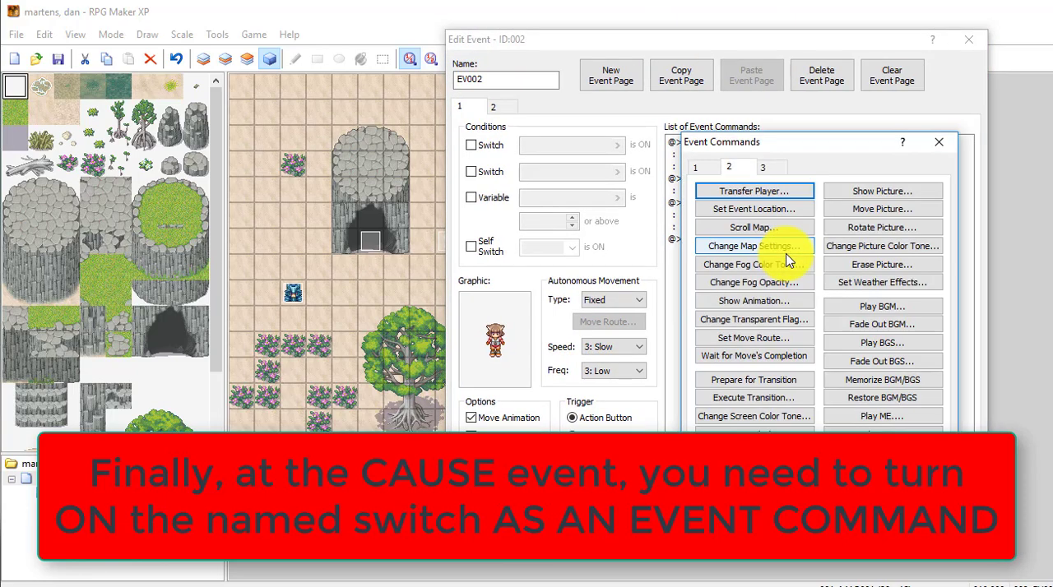
click(698, 168)
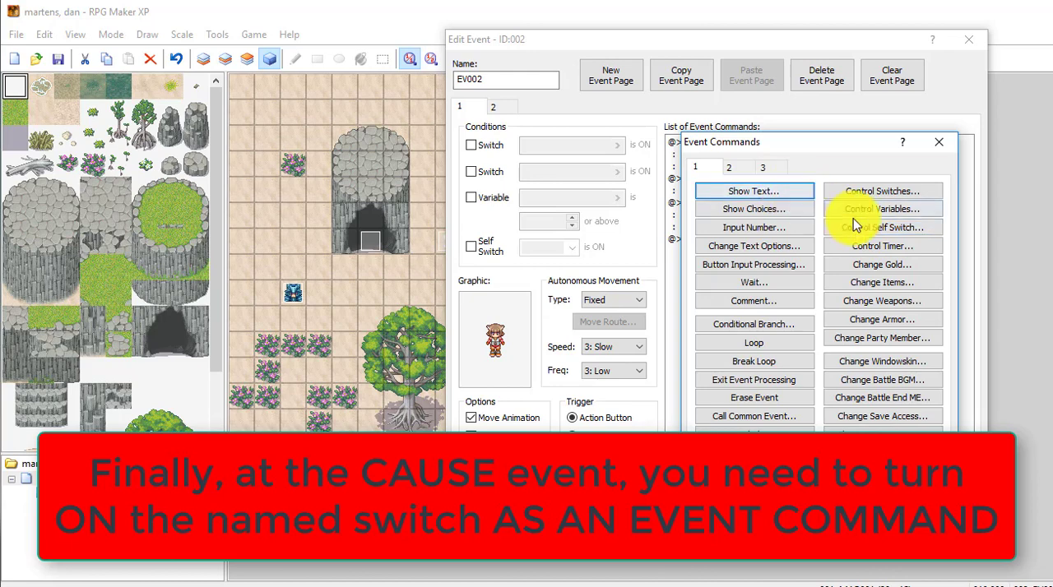
click(877, 193)
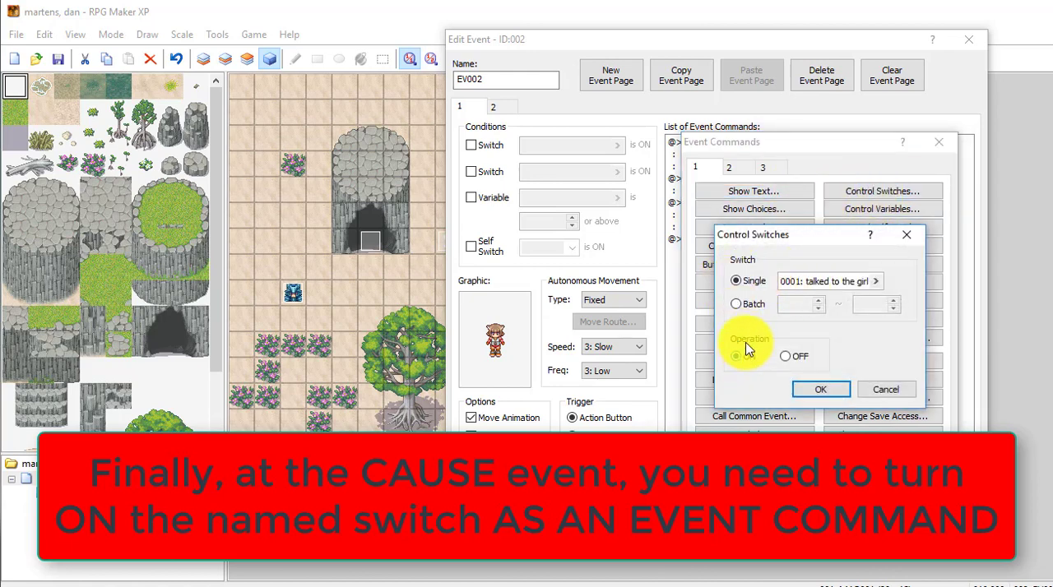
click(877, 282)
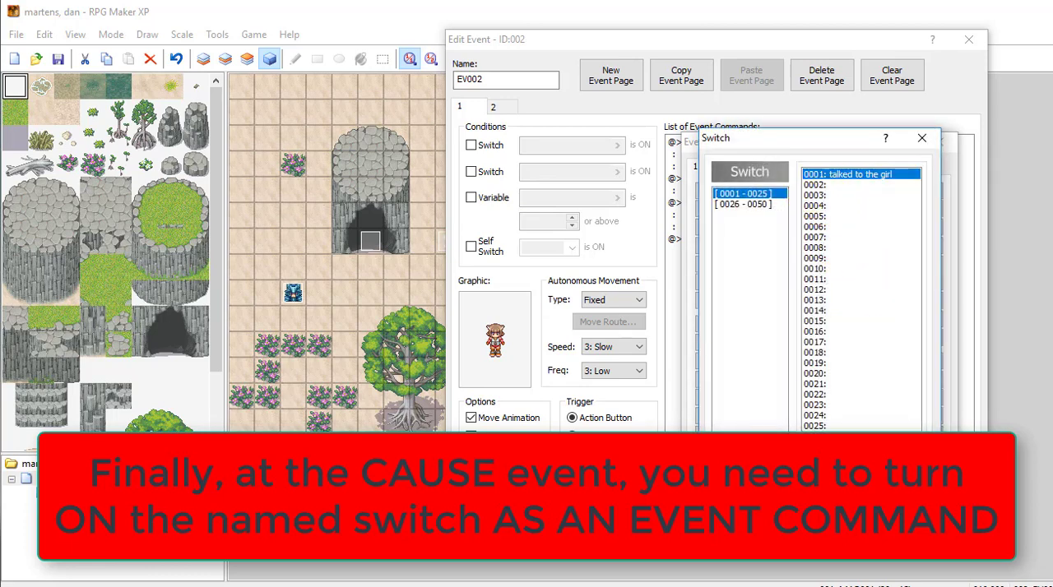
click(836, 485)
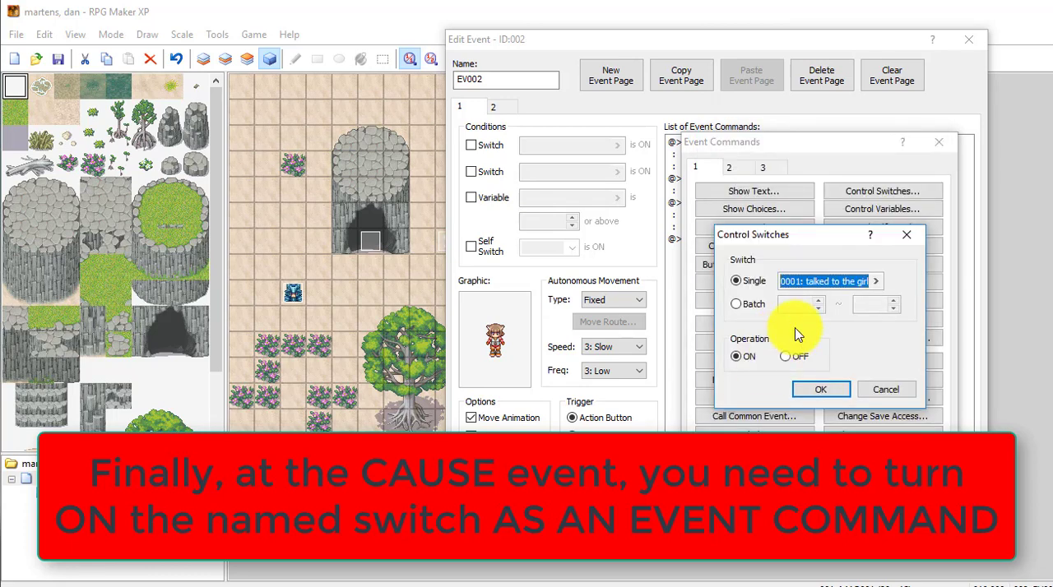
click(832, 389)
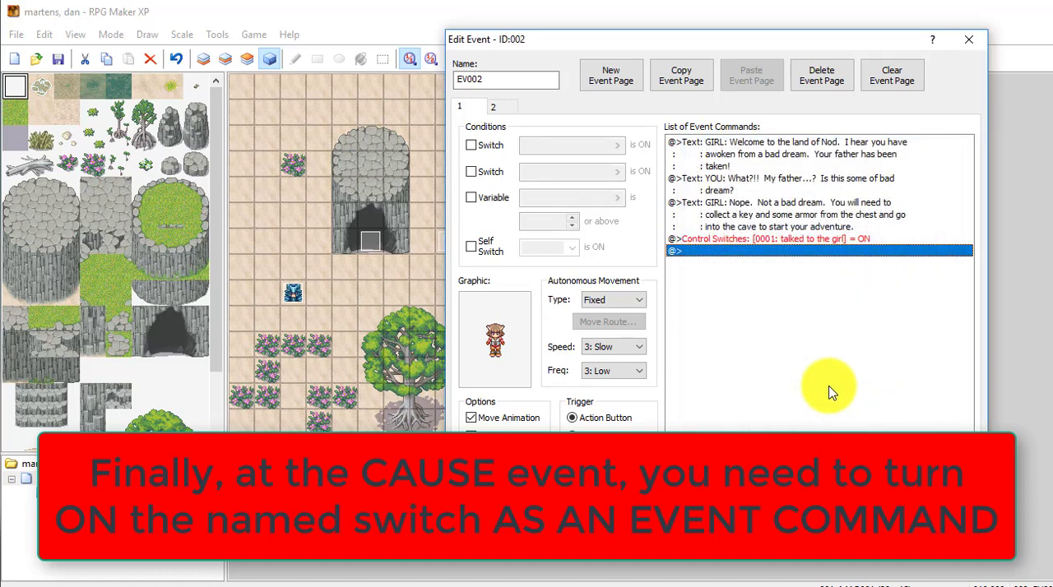
- Apply the new switch command to the girl's event EV002 and close the event
click(767, 241)
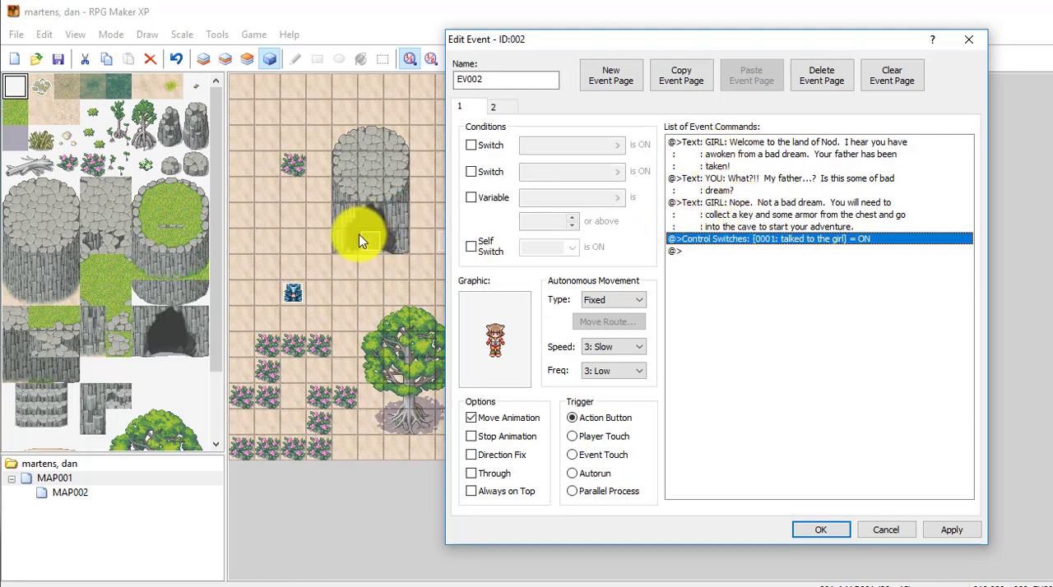
click(936, 531)
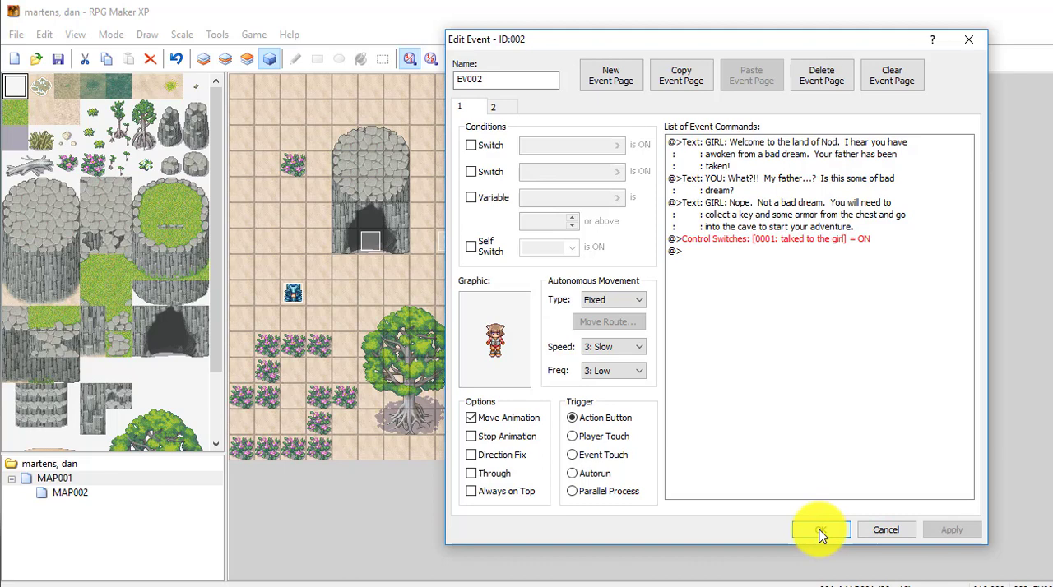
click(820, 532)
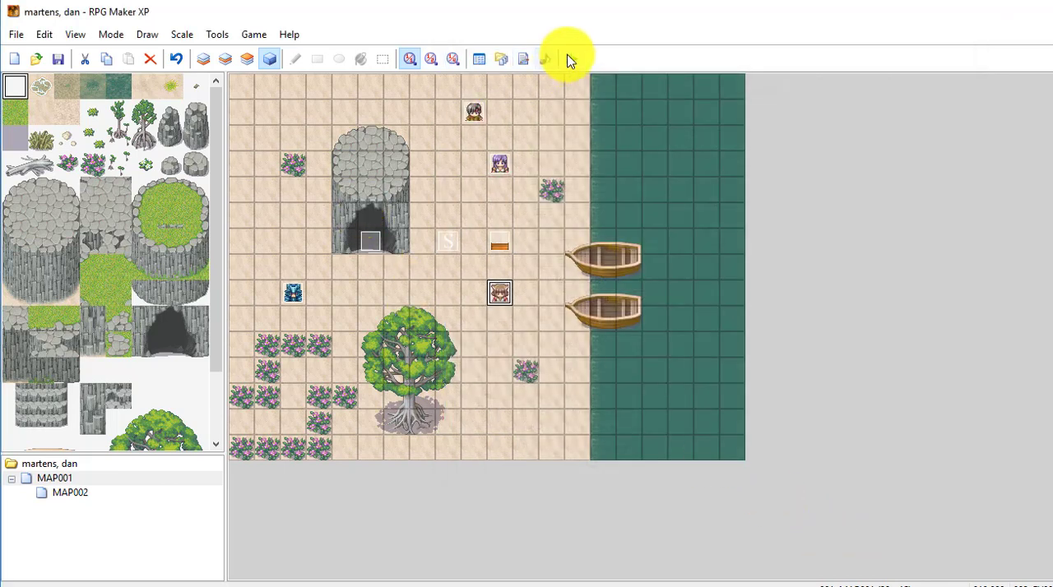
- Start a playtest of the project and begin a new game
click(571, 59)
click(518, 344)
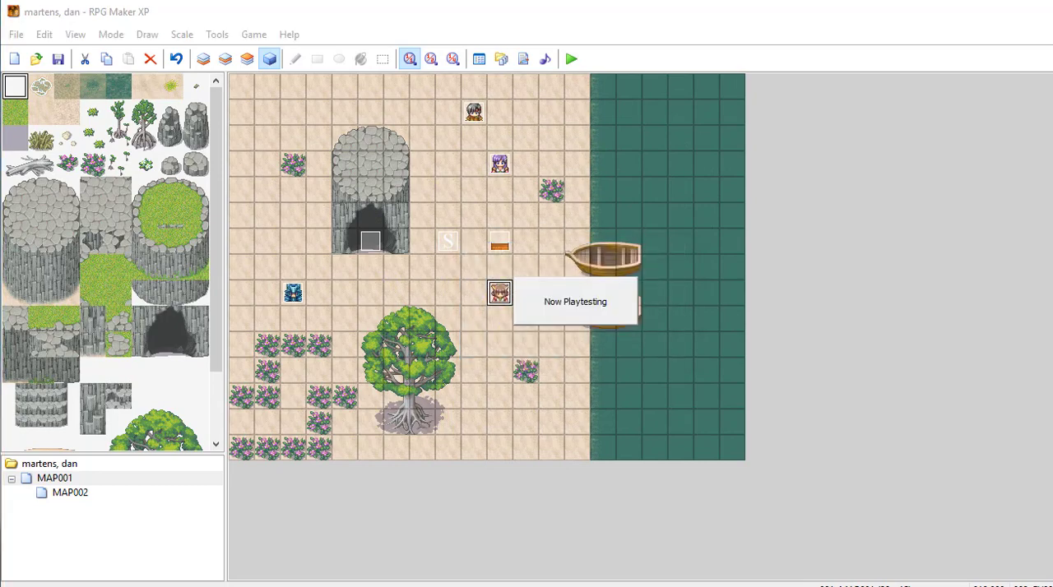
key(Return)
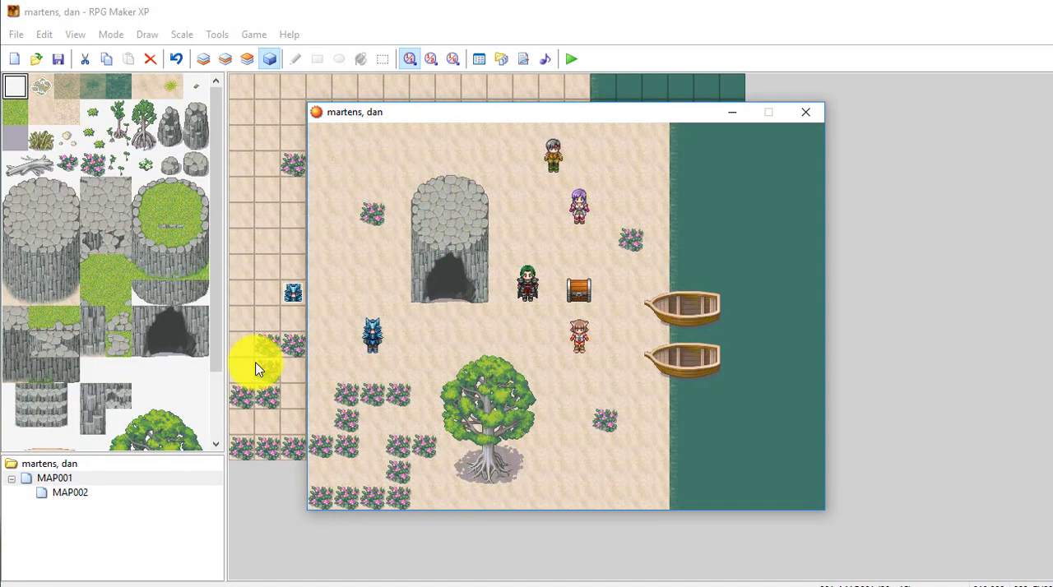
- Walk the hero to the cave and test its entrance repeatedly before talking to the girl
key(Down)
key(Down)
key(Down)
key(Up)
key(Up)
key(Up)
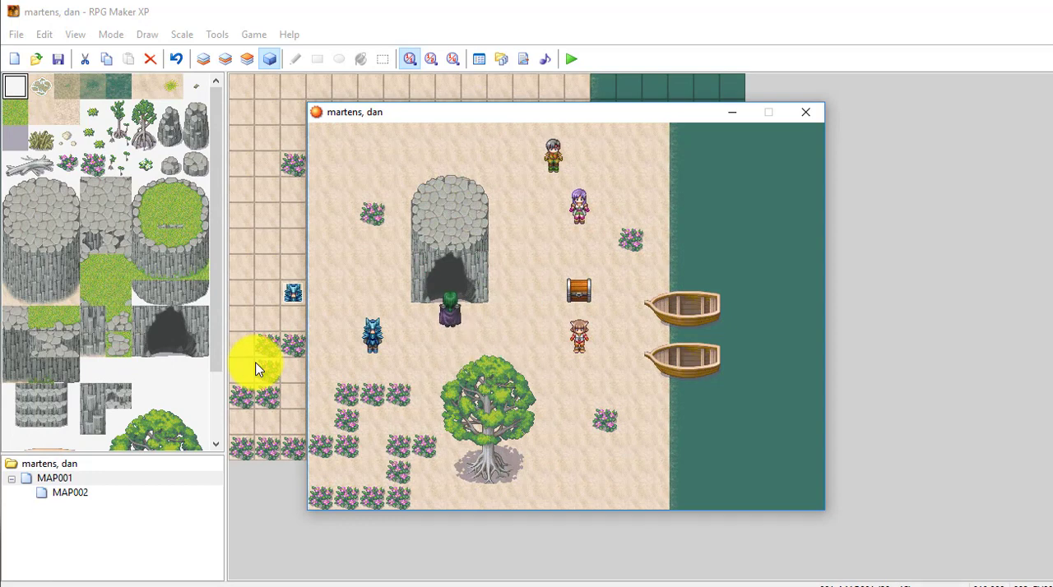
key(Return)
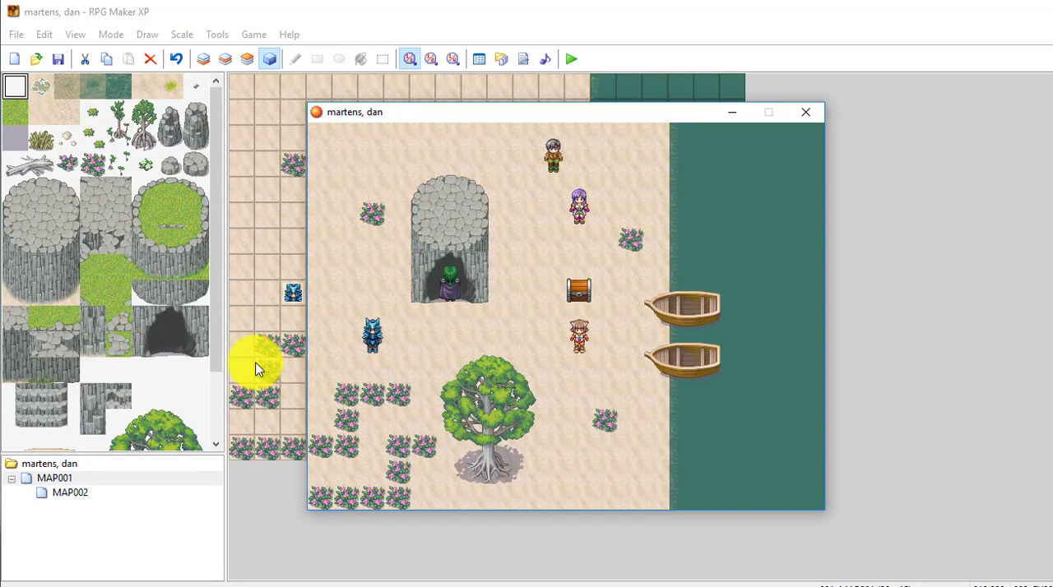
key(Down)
key(Up)
key(Return)
key(Down)
key(Up)
key(Return)
key(Down)
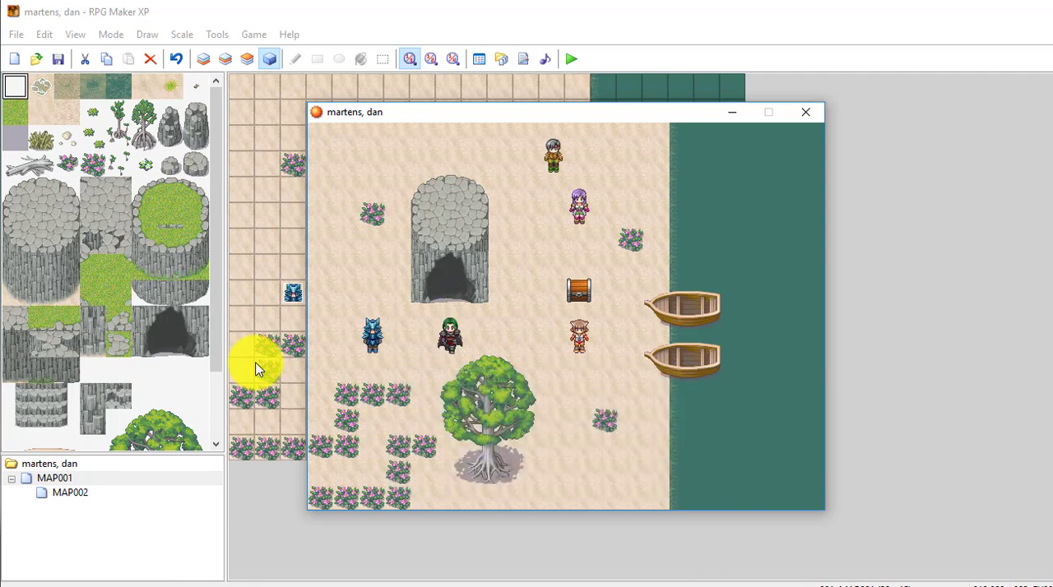
key(Up)
key(Return)
key(Down)
key(Up)
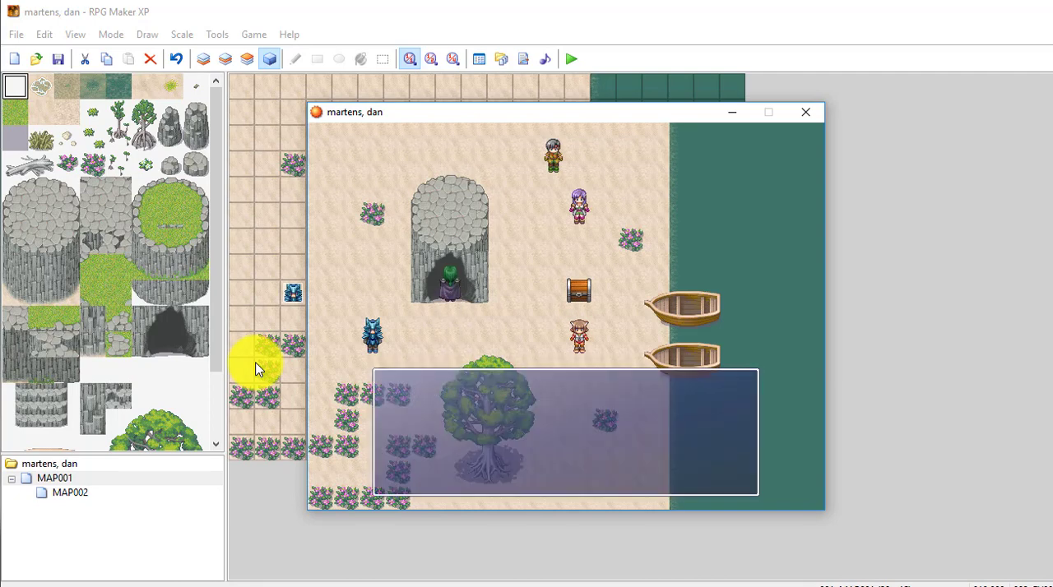
key(Return)
key(Down)
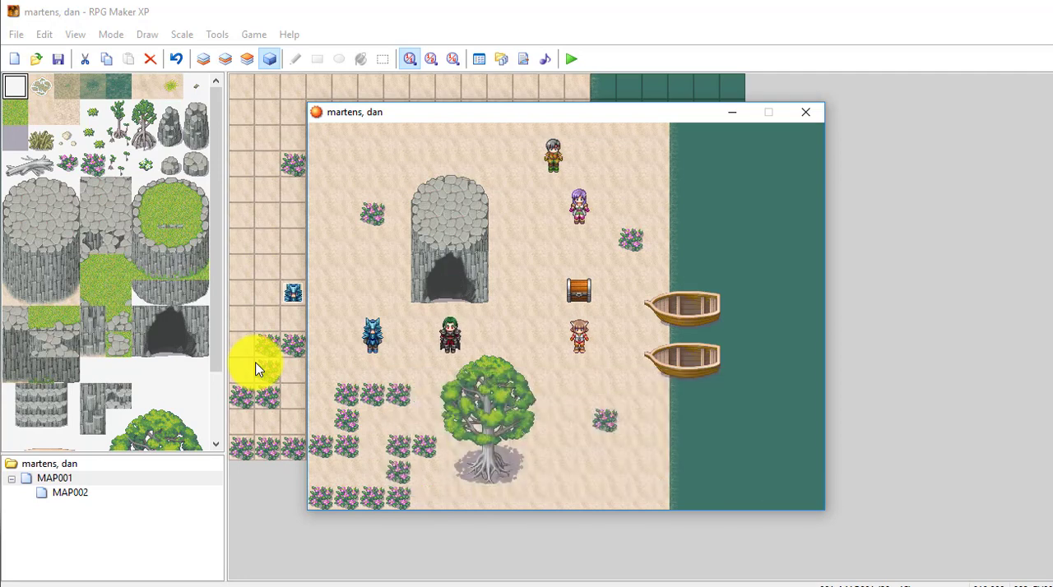
- Walk the hero over to the girl below the chest and go through her whole dialogue
key(Right)
key(Down)
key(Right)
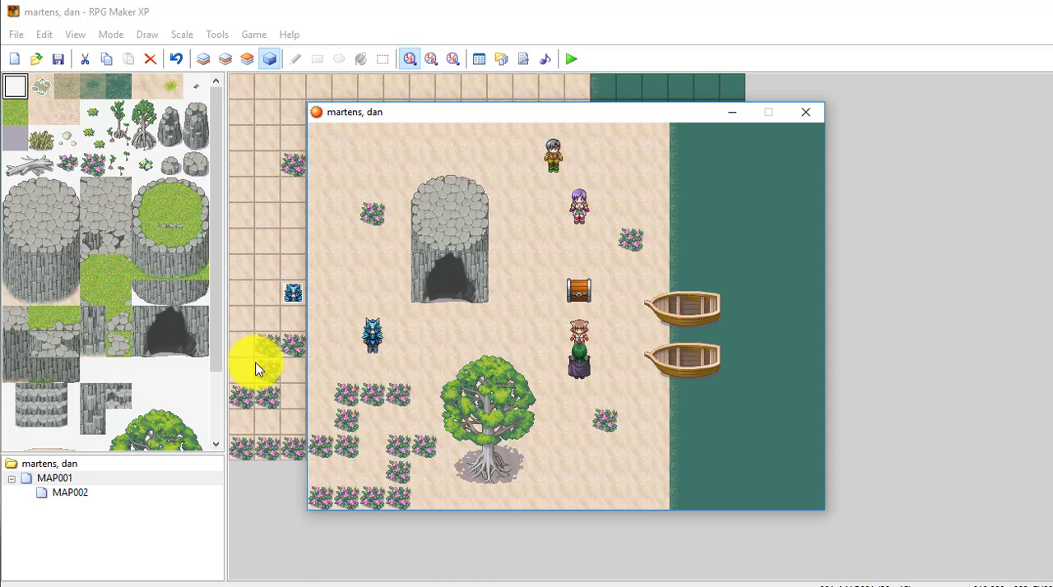
key(Return)
key(Return)
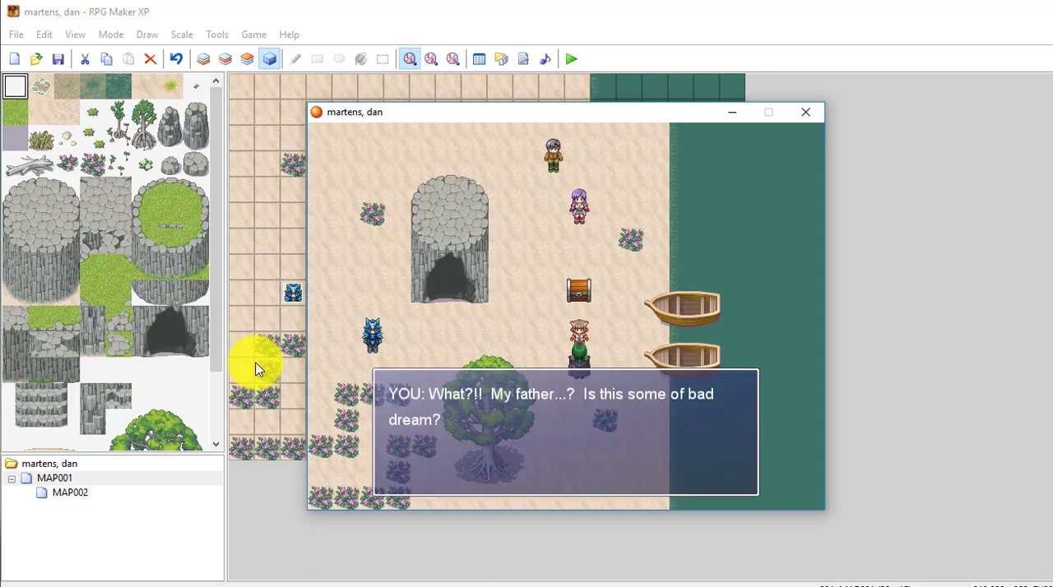
key(Return)
key(Return)
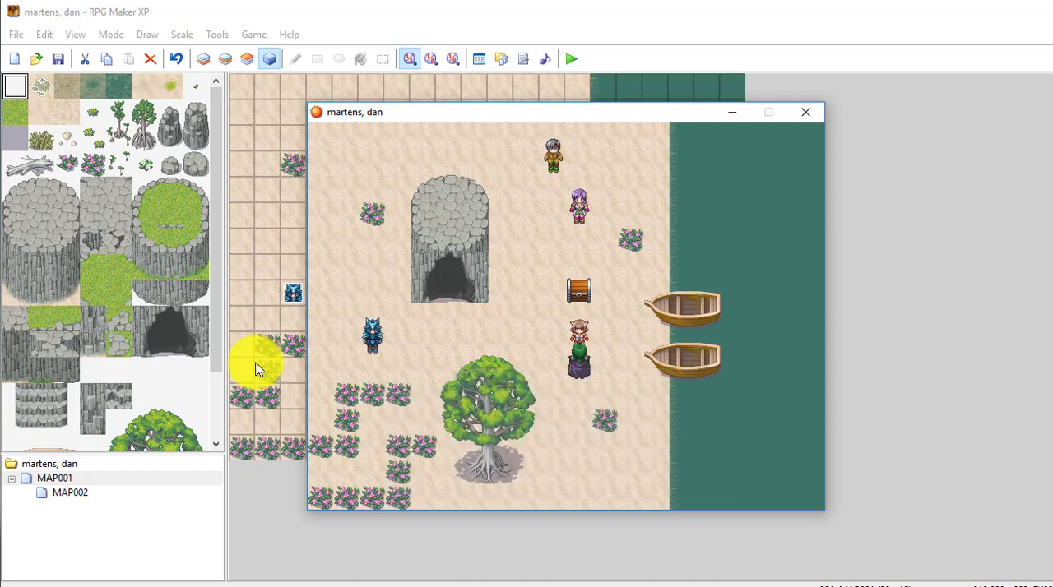
- Walk the hero back to the cave entrance and enter it after talking to the girl
key(Left)
key(Left)
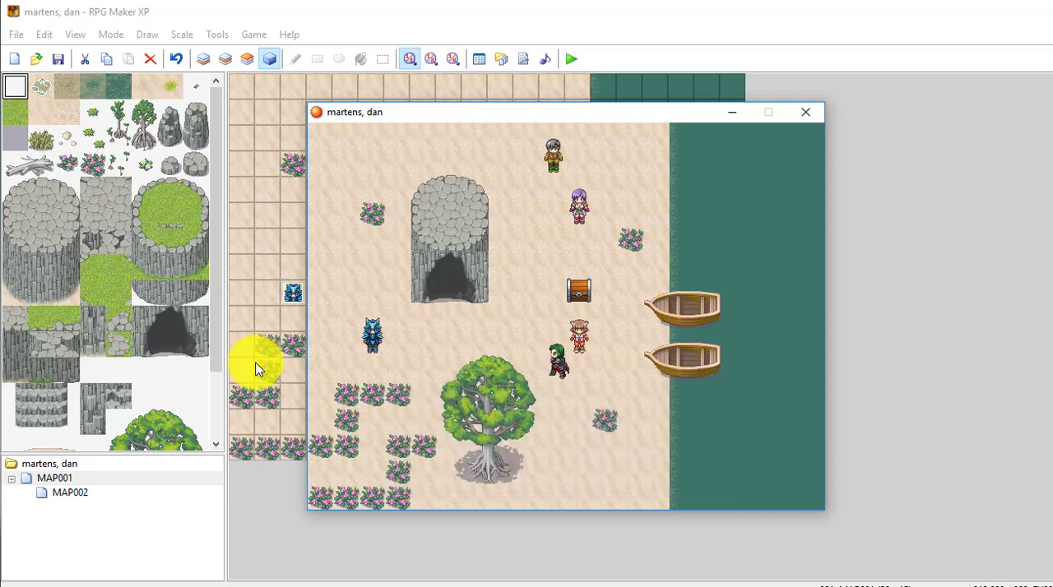
key(Up)
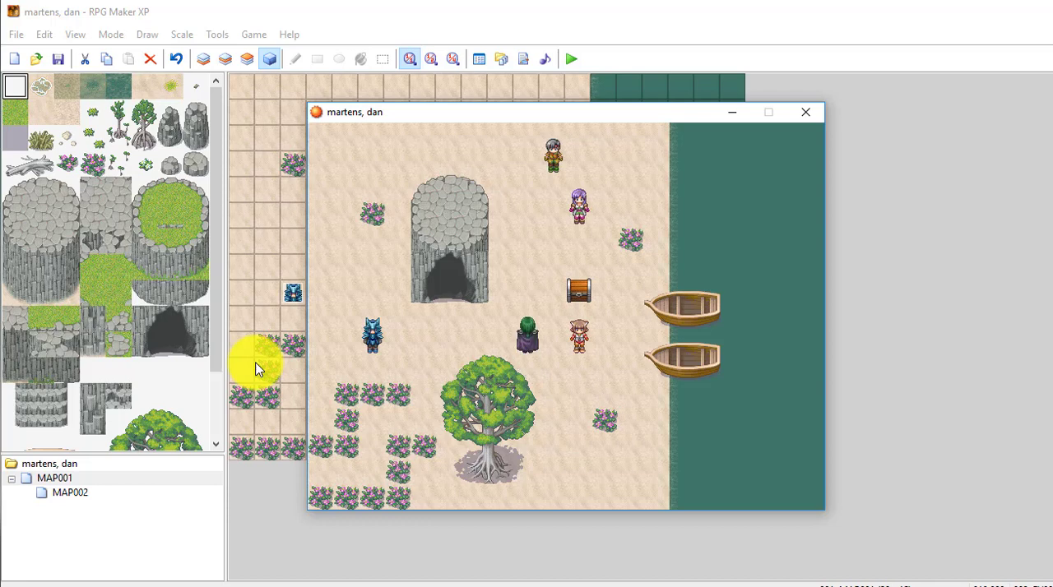
key(Left)
key(Left)
key(Left)
key(Up)
key(Up)
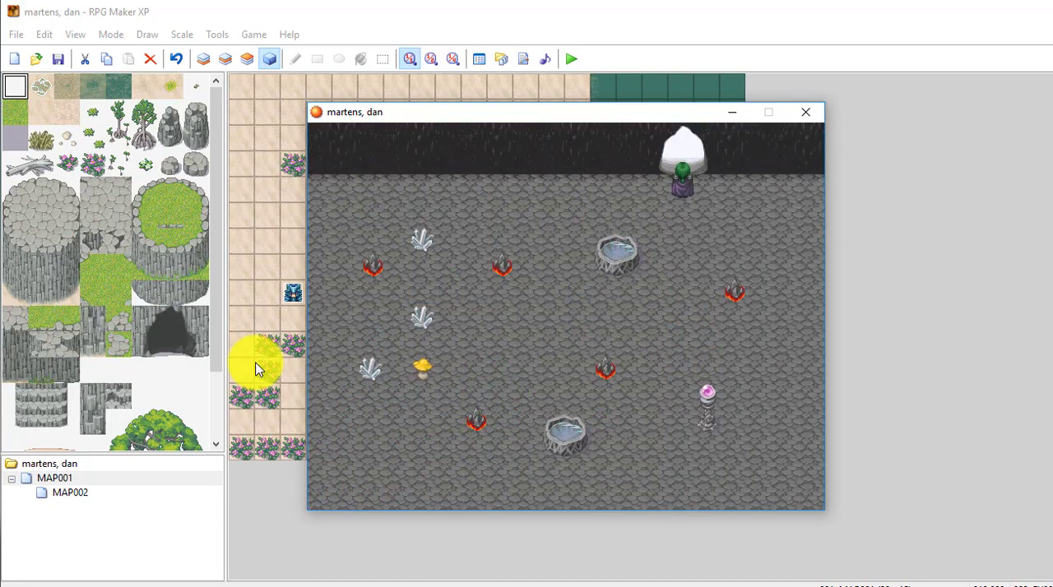
- Walk the hero around inside the cave map, then end the playtest
key(Down)
key(Down)
key(Down)
key(Down)
key(Down)
key(Left)
key(Left)
key(Left)
key(Left)
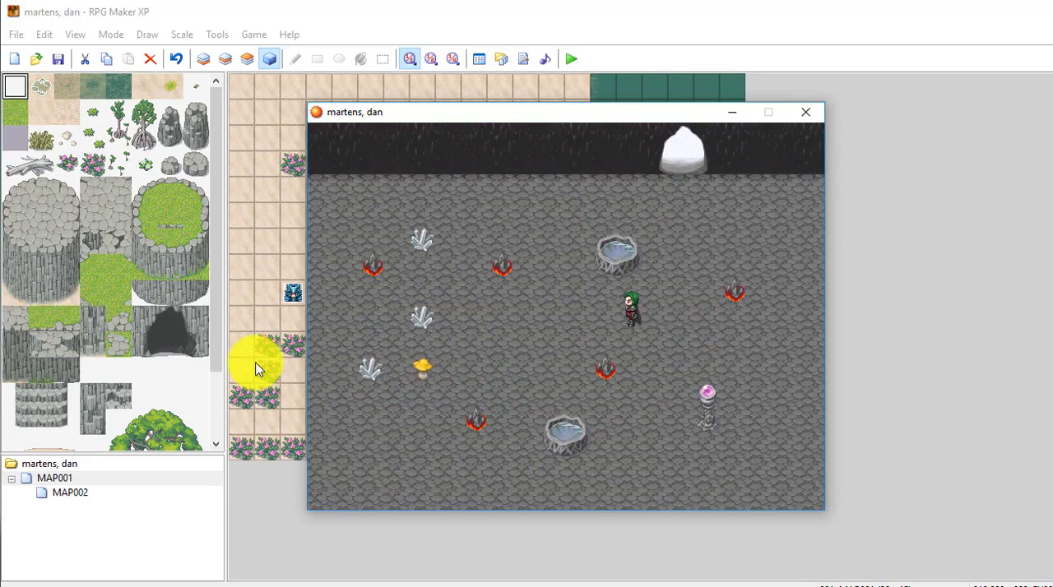
key(Up)
key(Up)
key(Right)
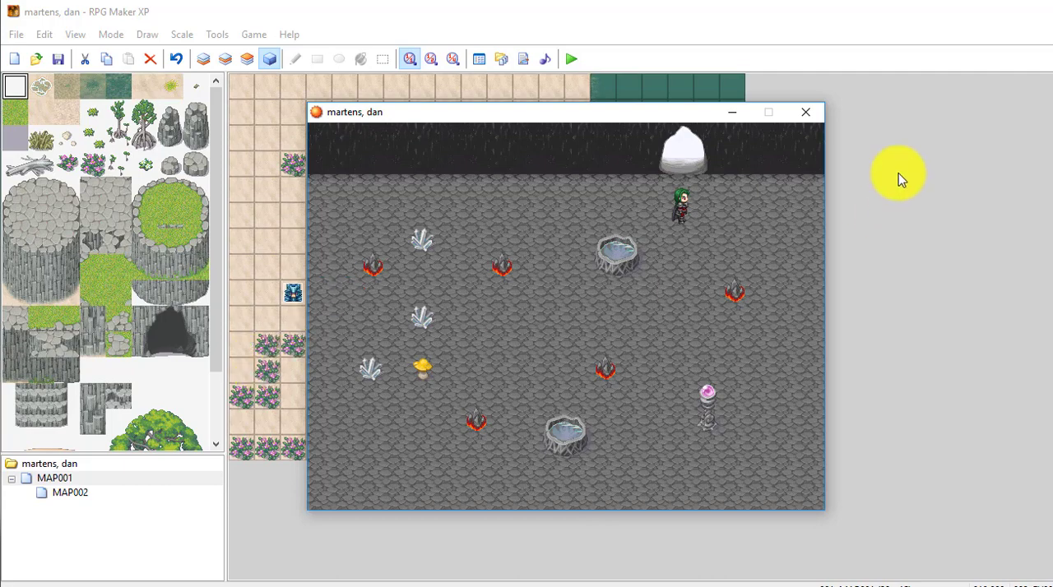
click(805, 111)
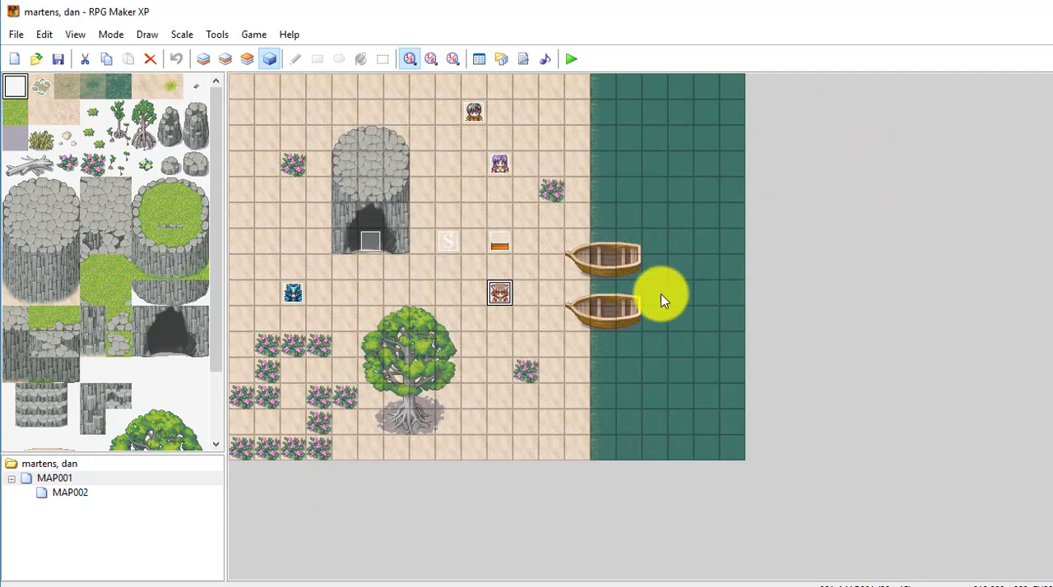
- Create a new event with the 008-Fighter08 graphic on MAP001, just right of the big tree's trunk
right_click(475, 425)
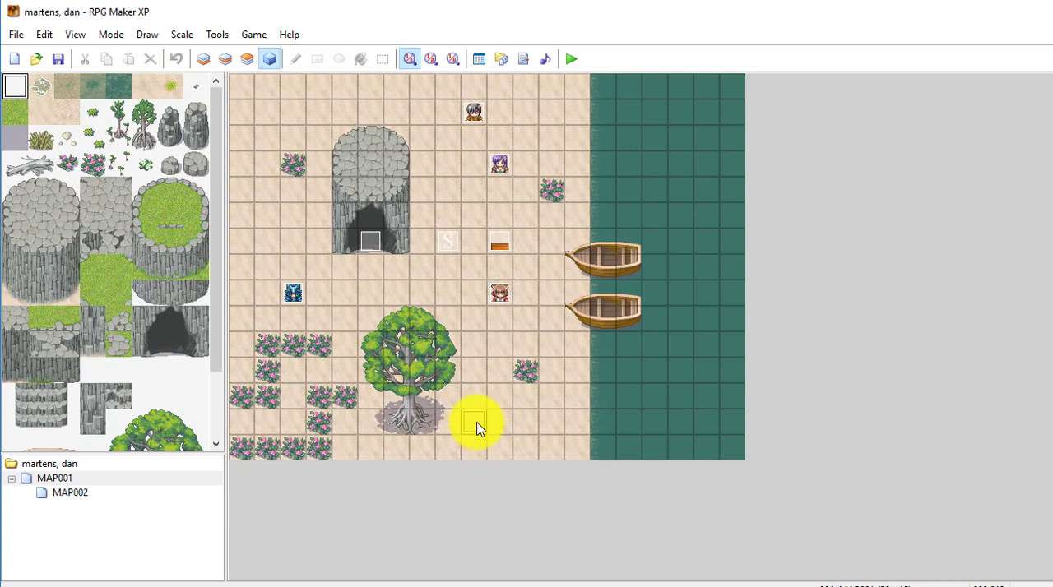
click(541, 432)
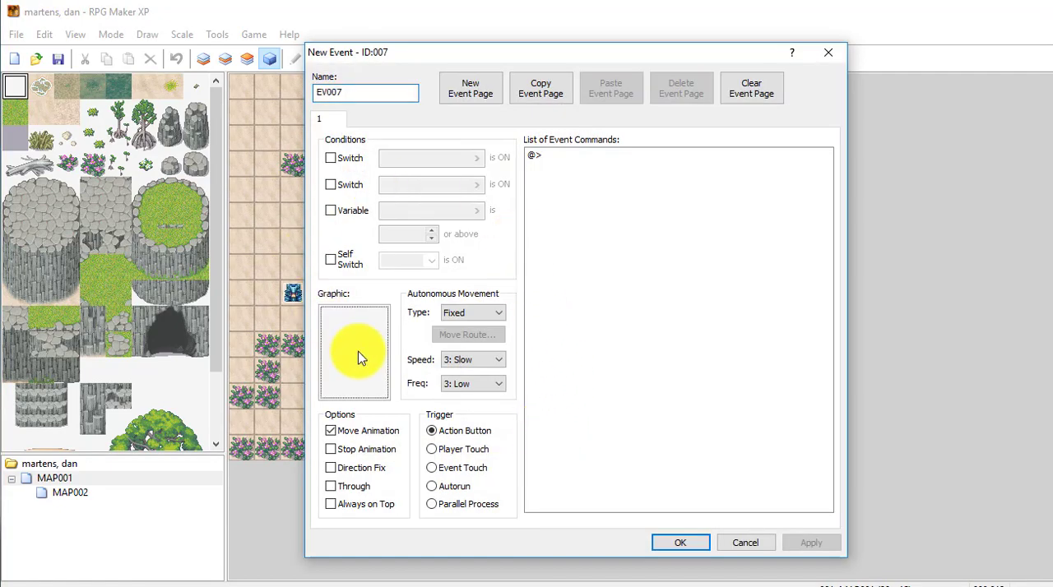
double_click(357, 354)
click(403, 183)
key(Down)
key(Down)
key(Down)
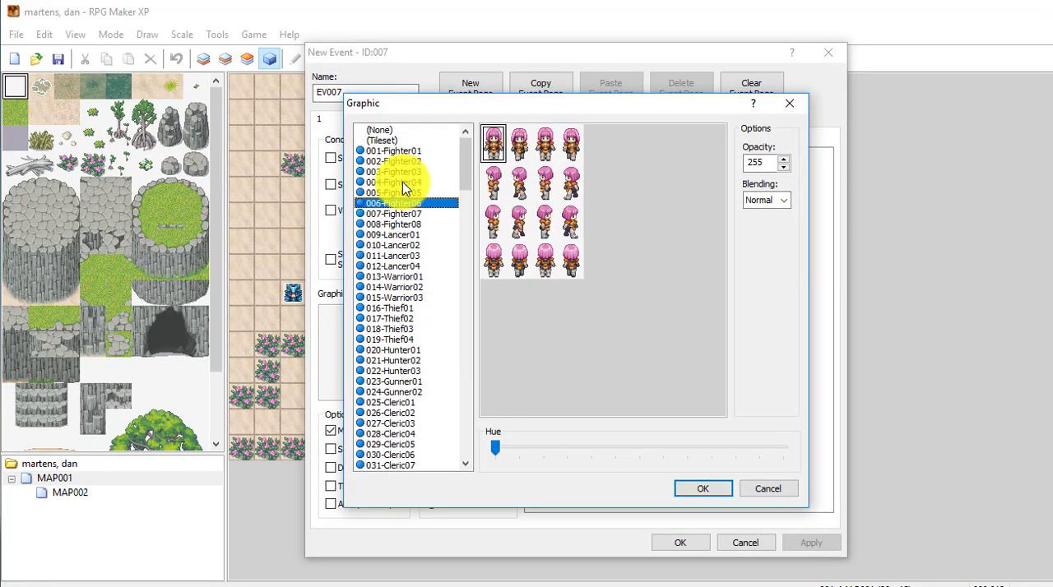
key(Down)
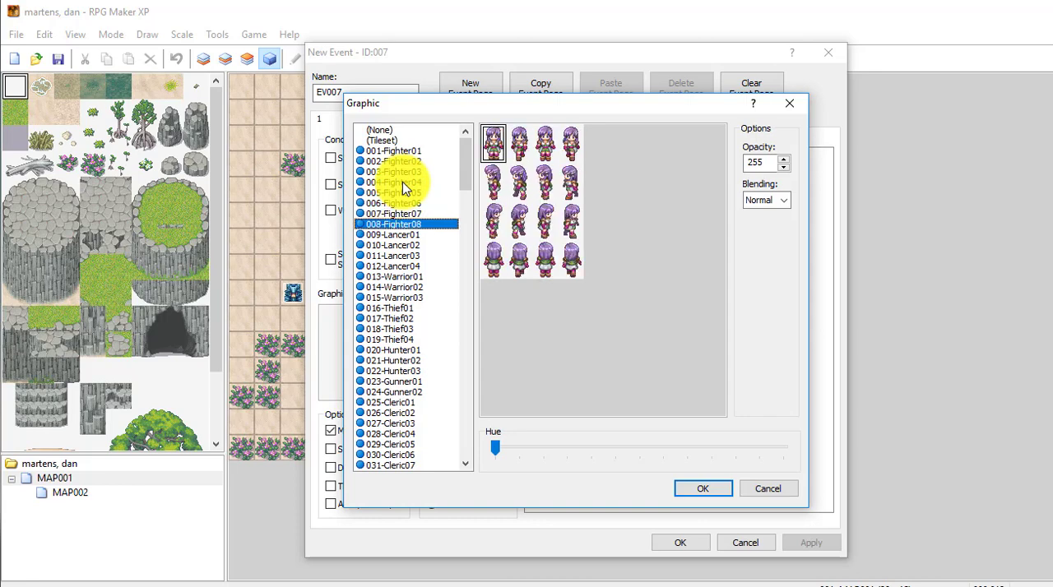
click(702, 489)
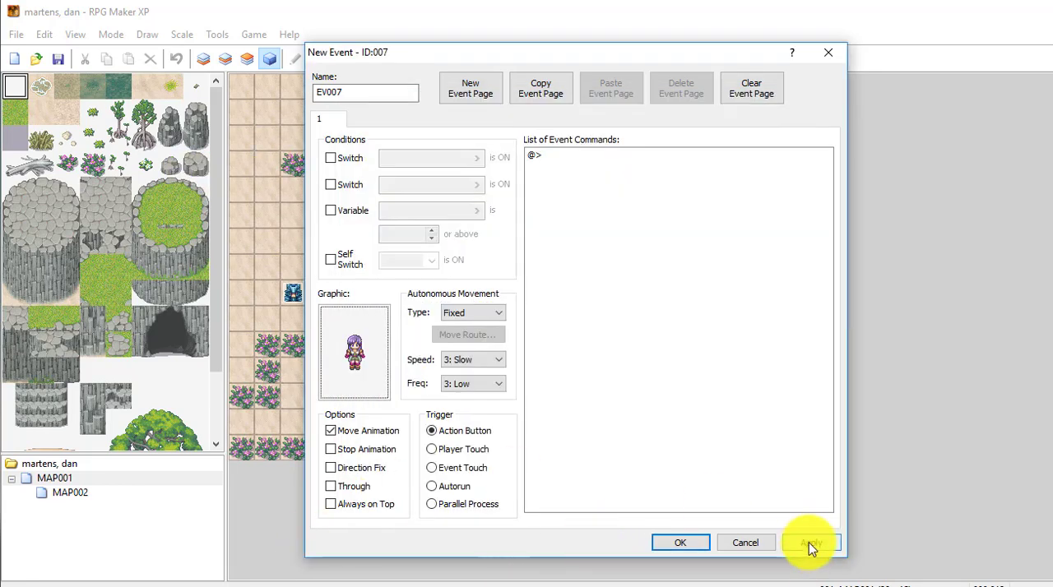
click(682, 545)
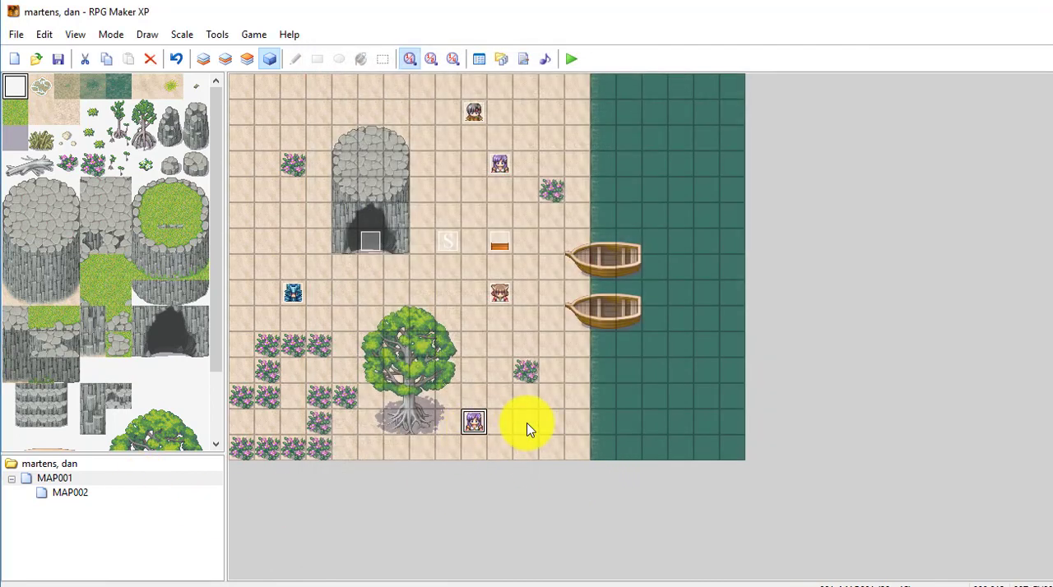
- Create another event with the 011-Lancer03 graphic two tiles to the right of the purple-haired character by the tree
click(527, 430)
right_click(527, 427)
click(580, 438)
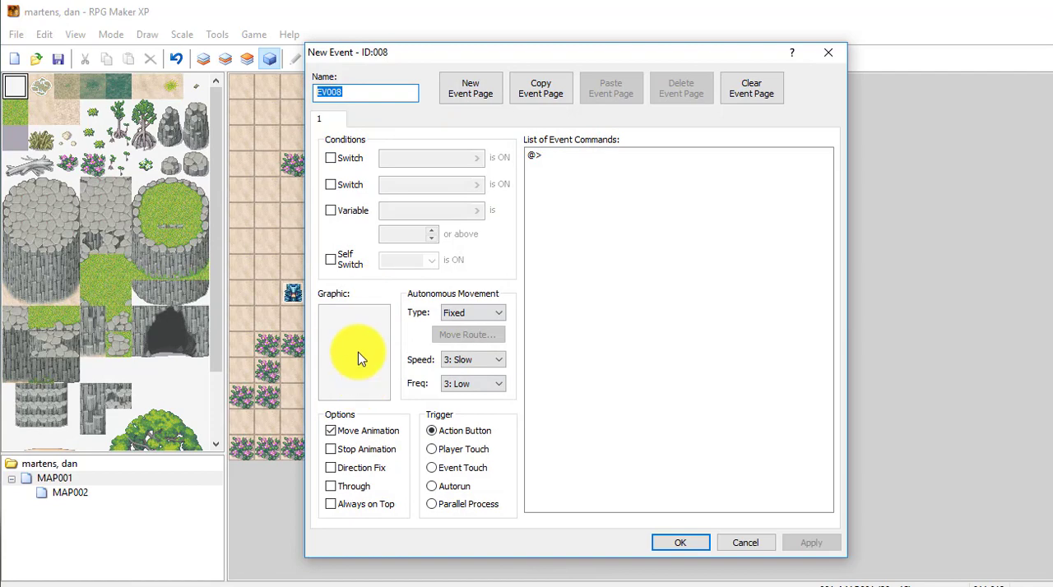
double_click(359, 358)
click(406, 266)
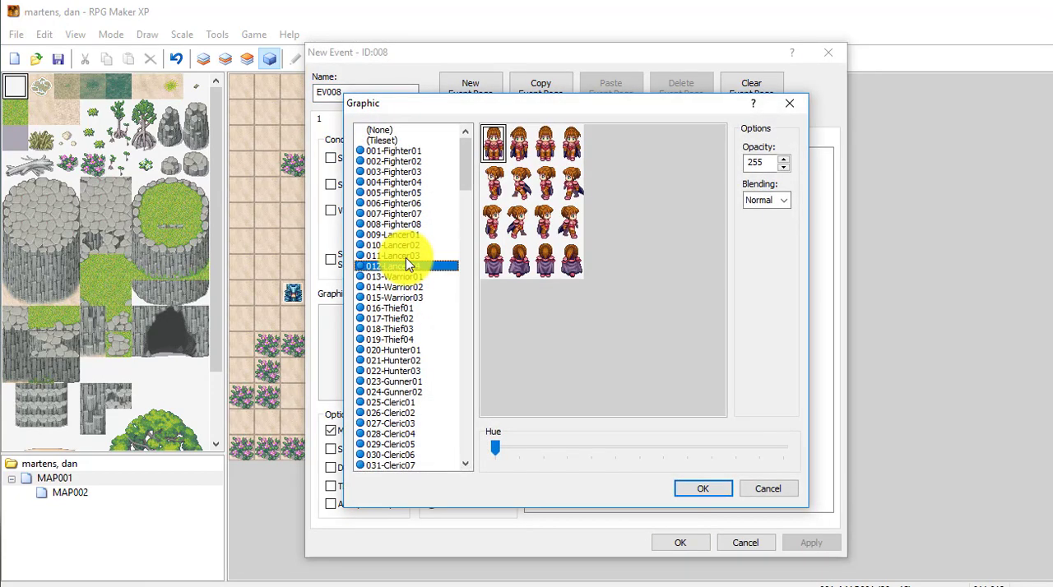
click(406, 258)
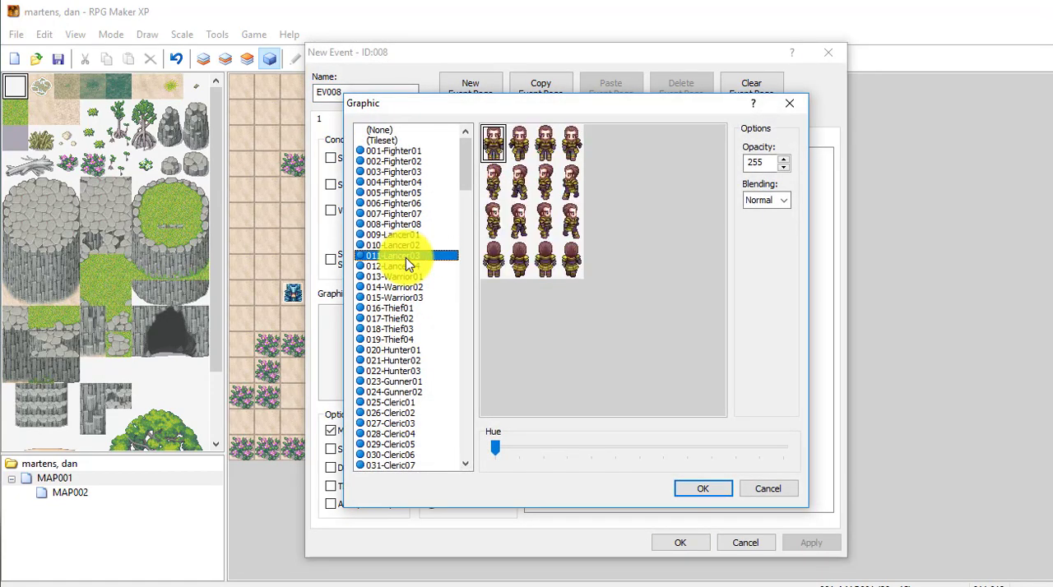
click(712, 488)
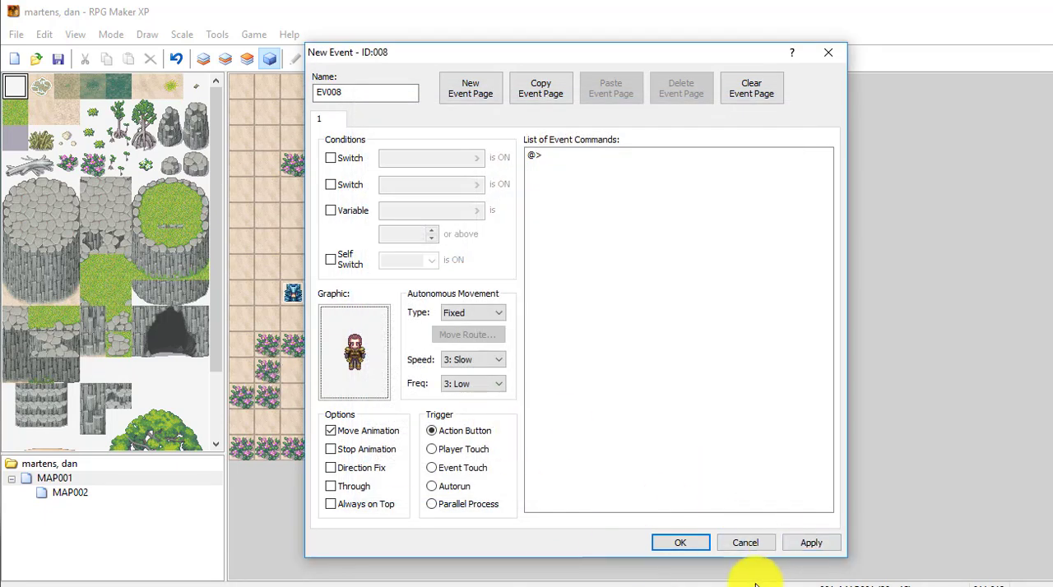
click(680, 543)
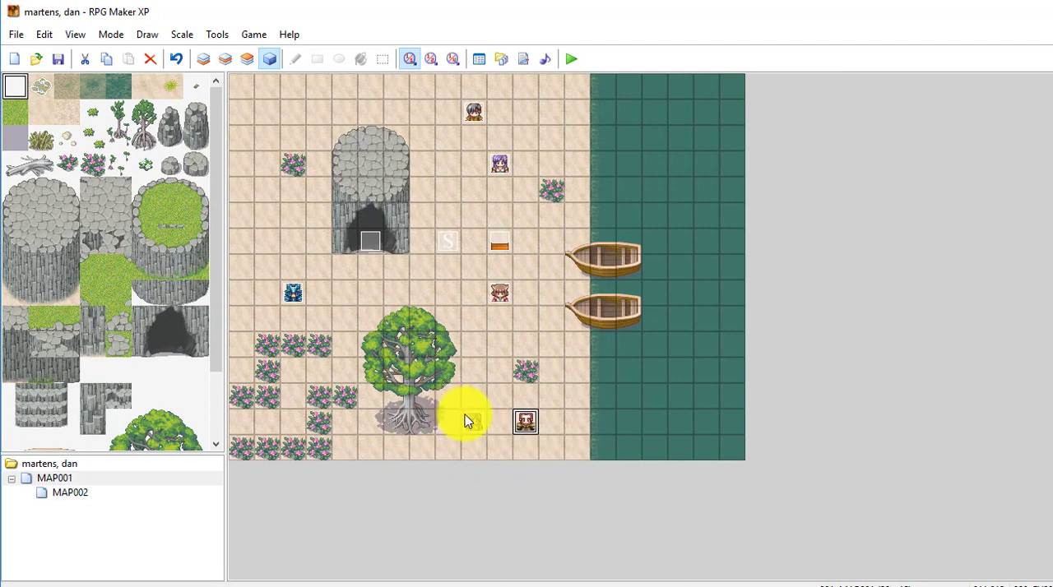
- Add a second event page to the Lancer event EV008 and give it the 011-Lancer03 graphic
click(526, 424)
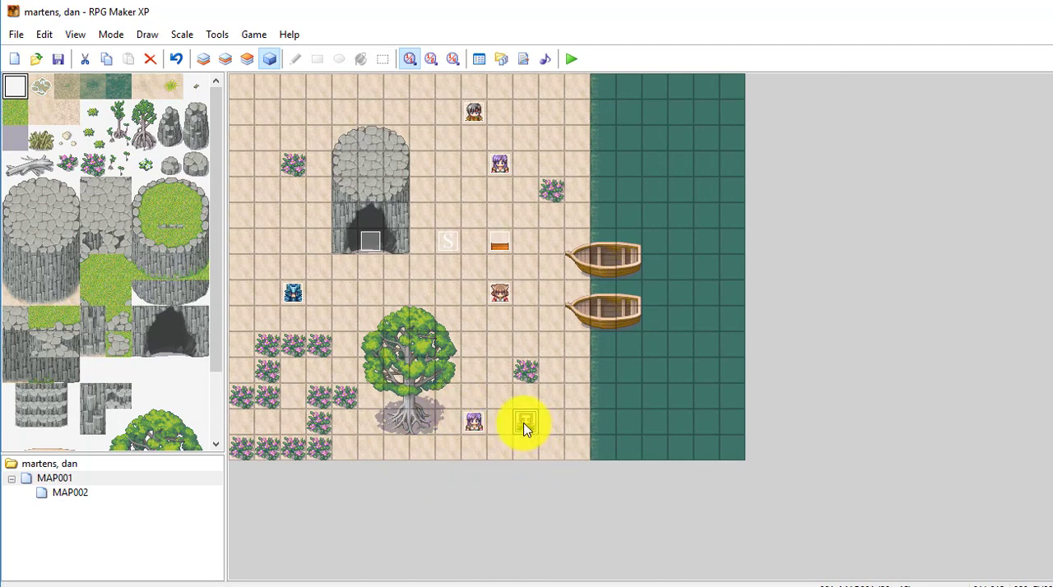
mouse_move(525, 428)
mouse_down()
mouse_move(470, 424)
mouse_move(527, 430)
mouse_up()
double_click(527, 423)
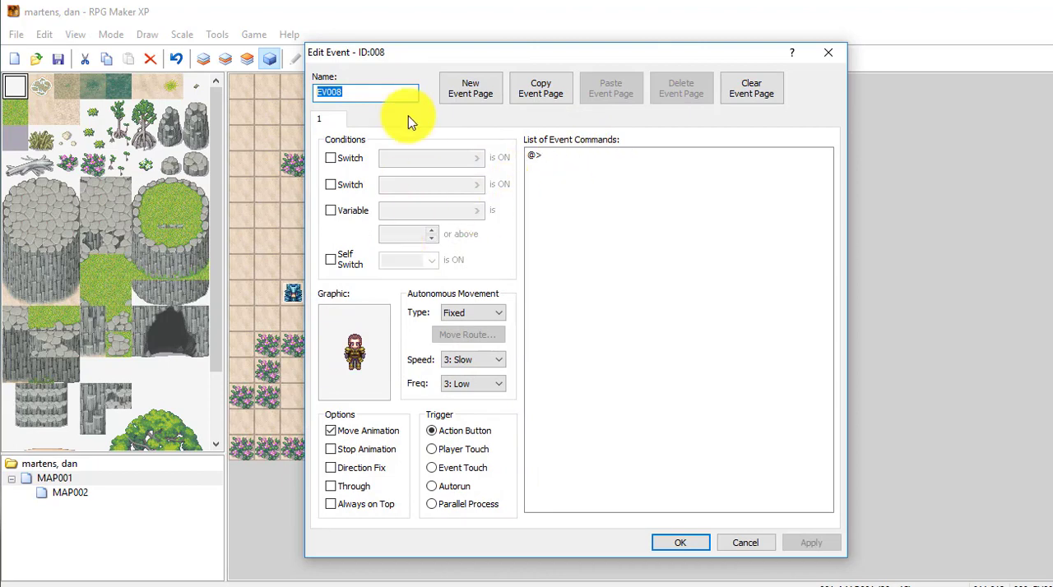
click(484, 98)
click(333, 121)
click(345, 121)
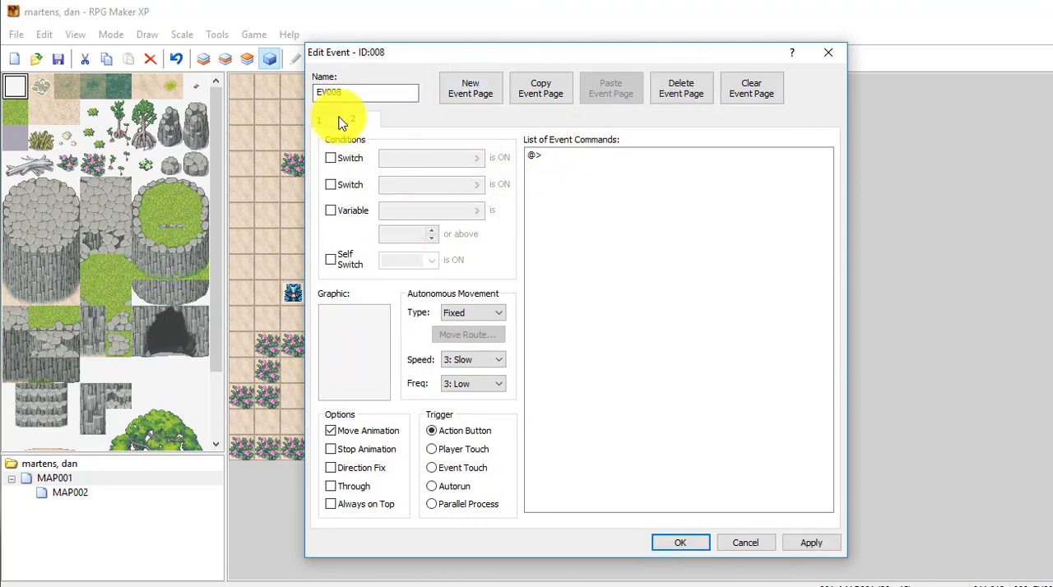
click(332, 121)
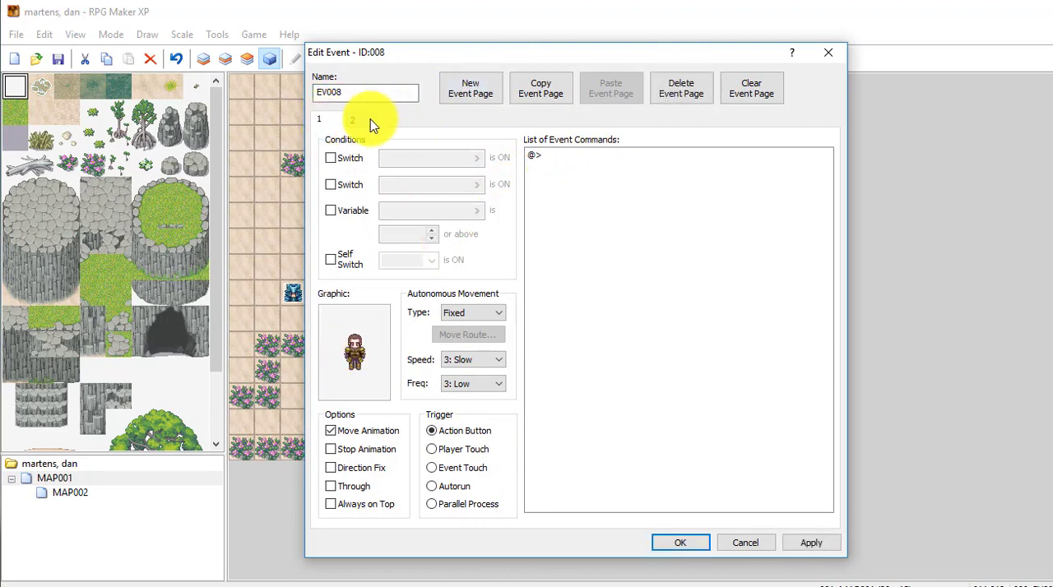
click(370, 121)
double_click(357, 357)
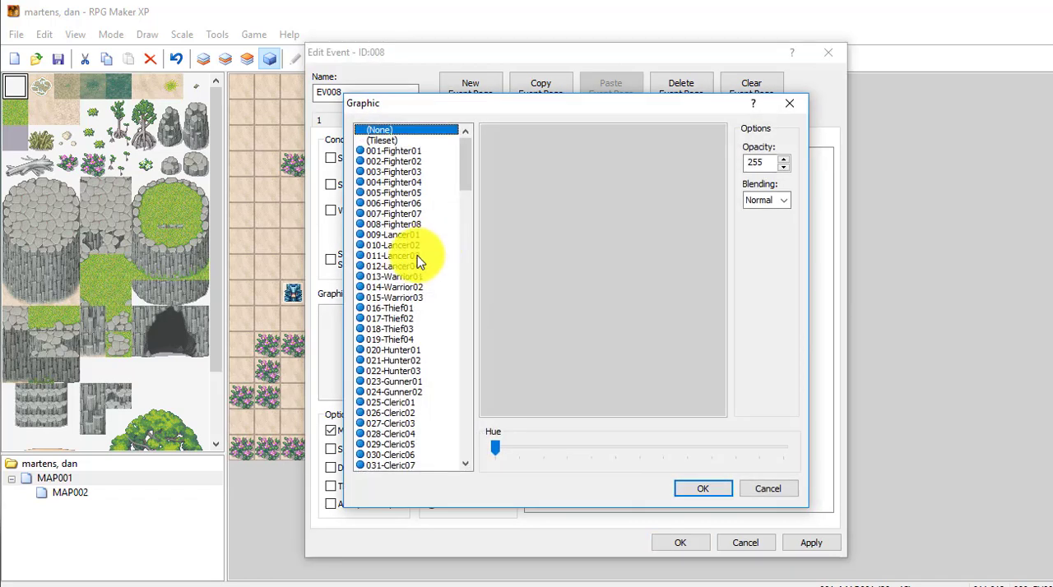
click(411, 256)
click(700, 489)
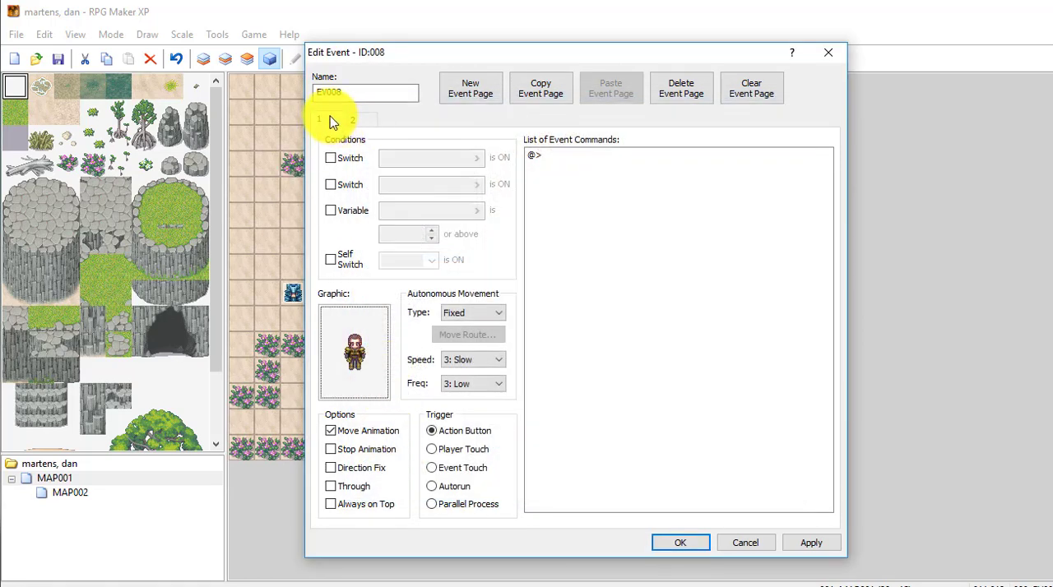
- Add a Show Text command to page 1 of EV008 reading "You have to talk to your sister first... it's just the way she is..."
click(572, 157)
right_click(573, 156)
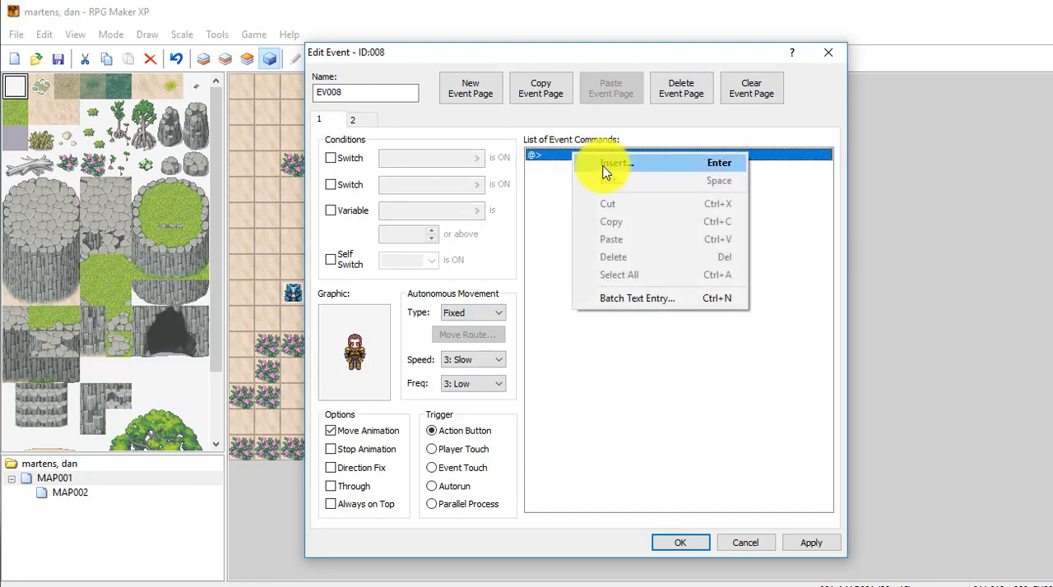
click(604, 167)
click(601, 205)
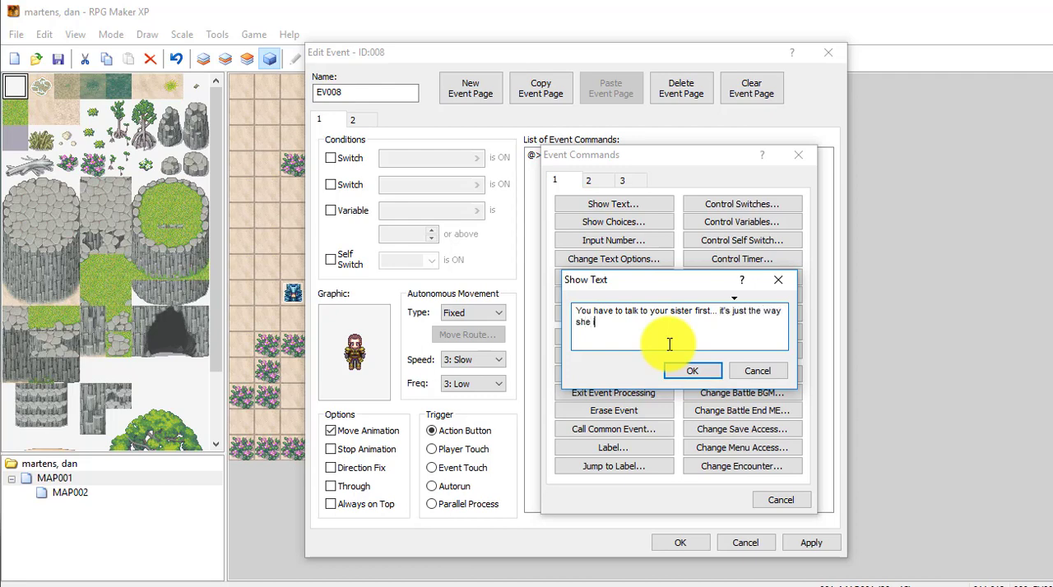
click(687, 374)
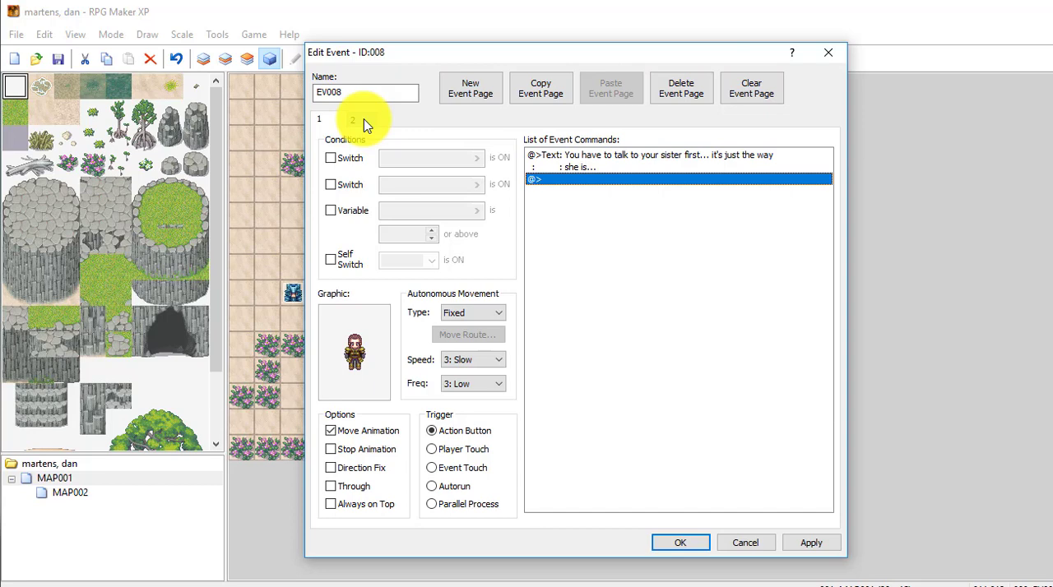
- Add a Show Text command to page 2 of EV008 reading "Now that you've listened to her... here's your key..."
click(357, 120)
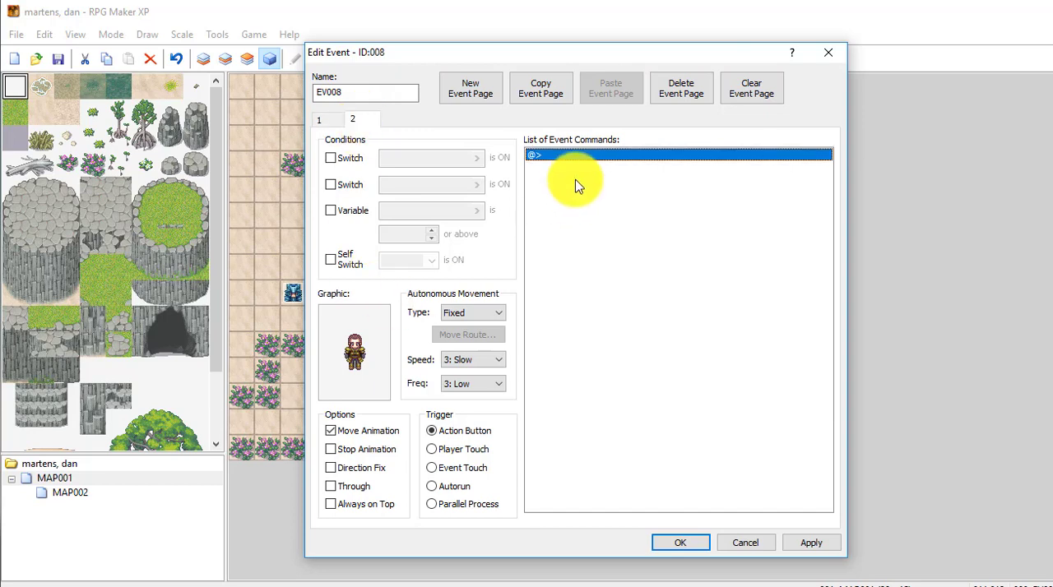
right_click(583, 156)
click(619, 167)
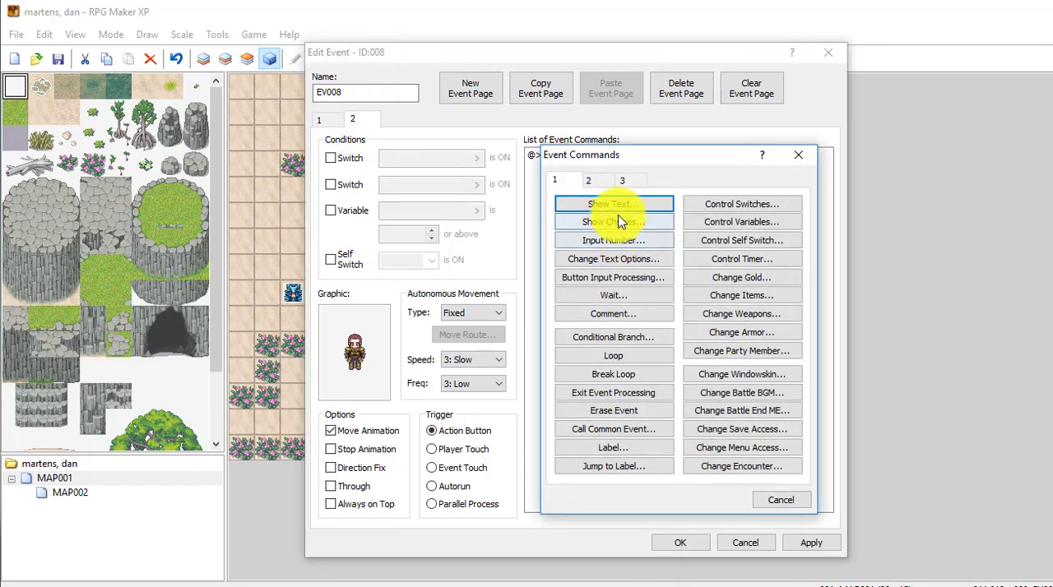
click(614, 205)
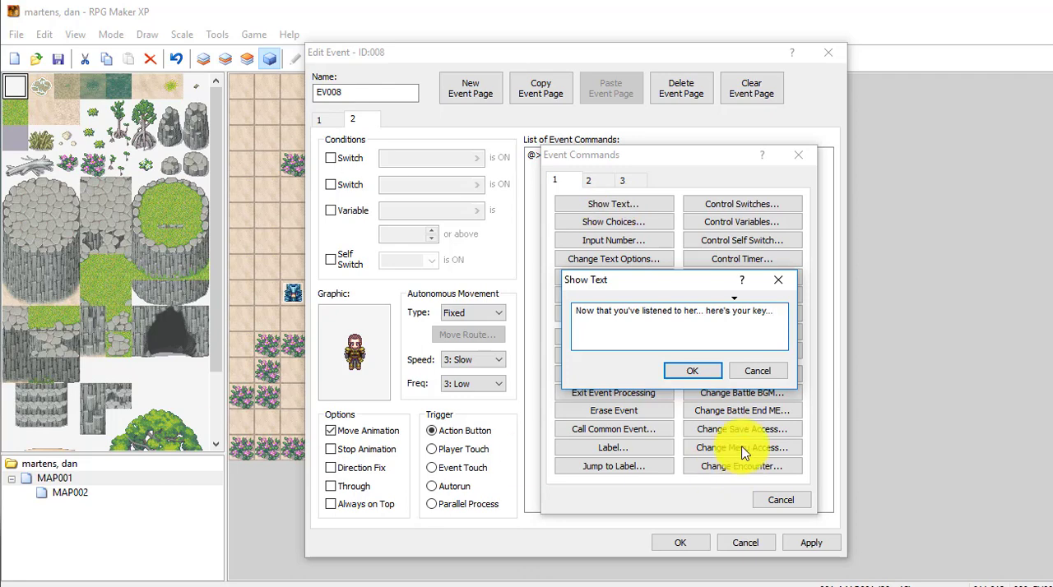
click(704, 375)
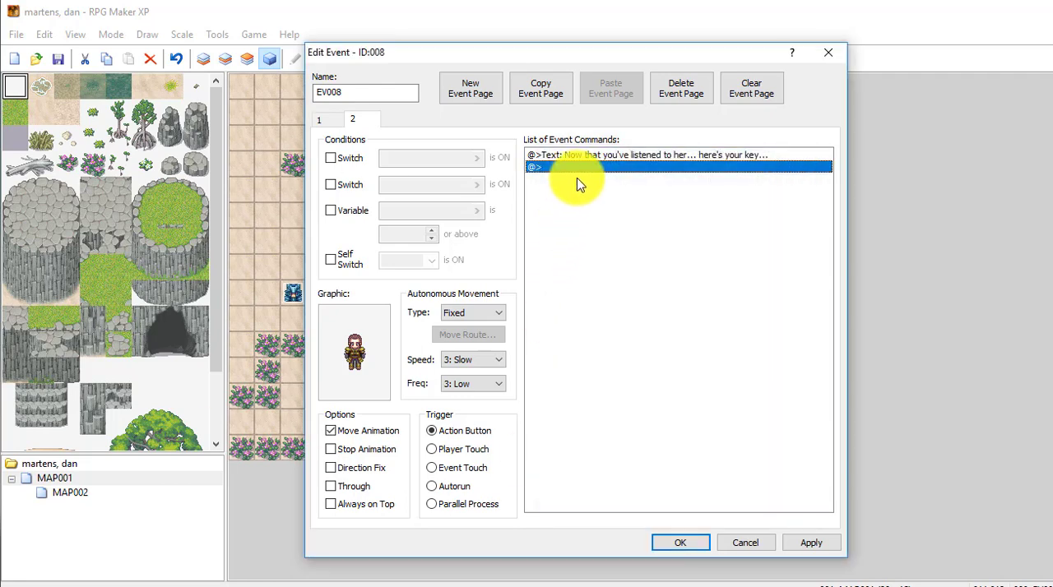
- Add a Change Items command below the text on page 2 that gives the player one Door Key
right_click(581, 168)
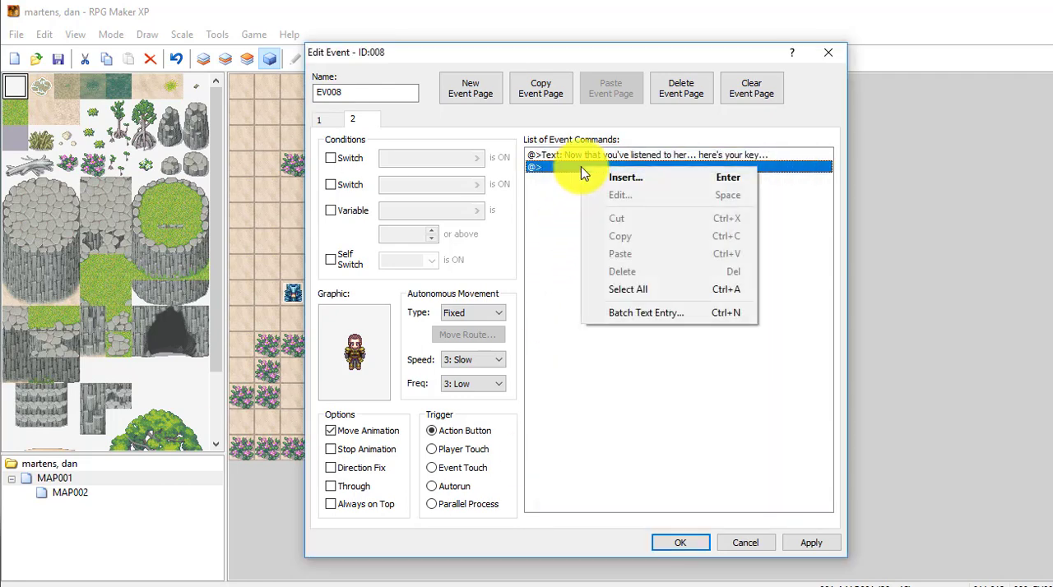
click(625, 177)
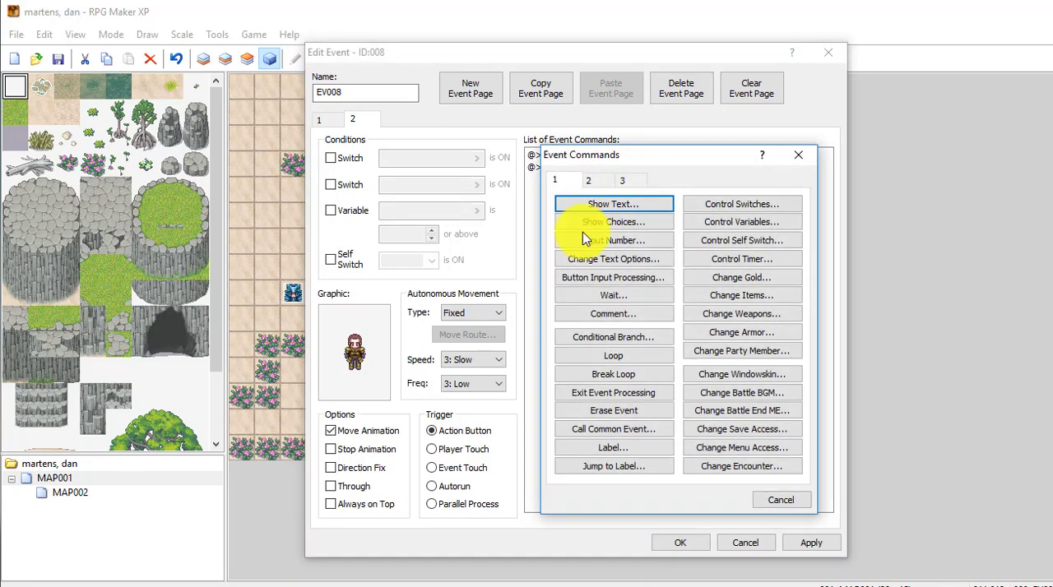
click(747, 295)
click(687, 270)
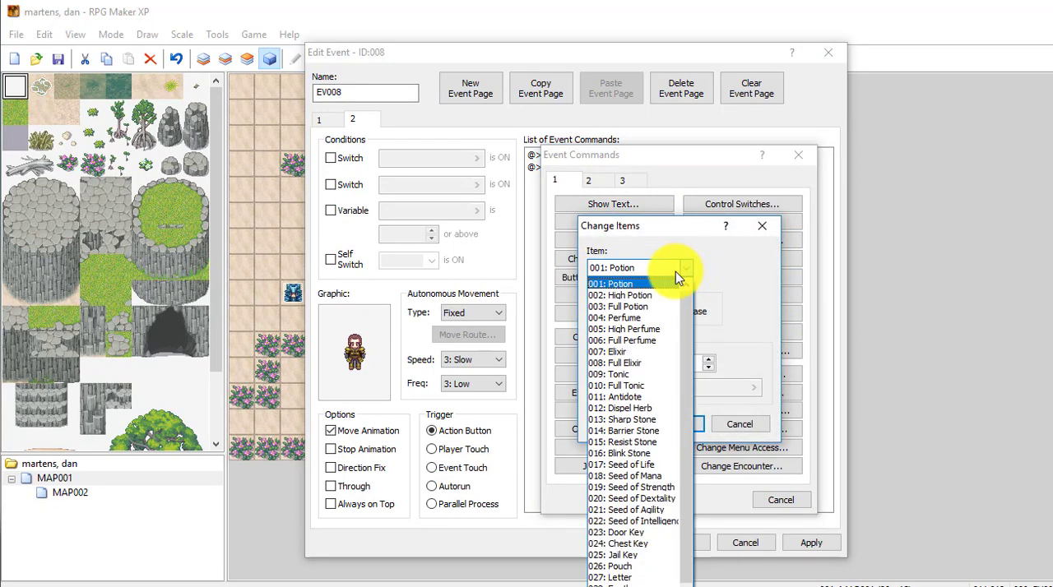
click(629, 532)
click(672, 424)
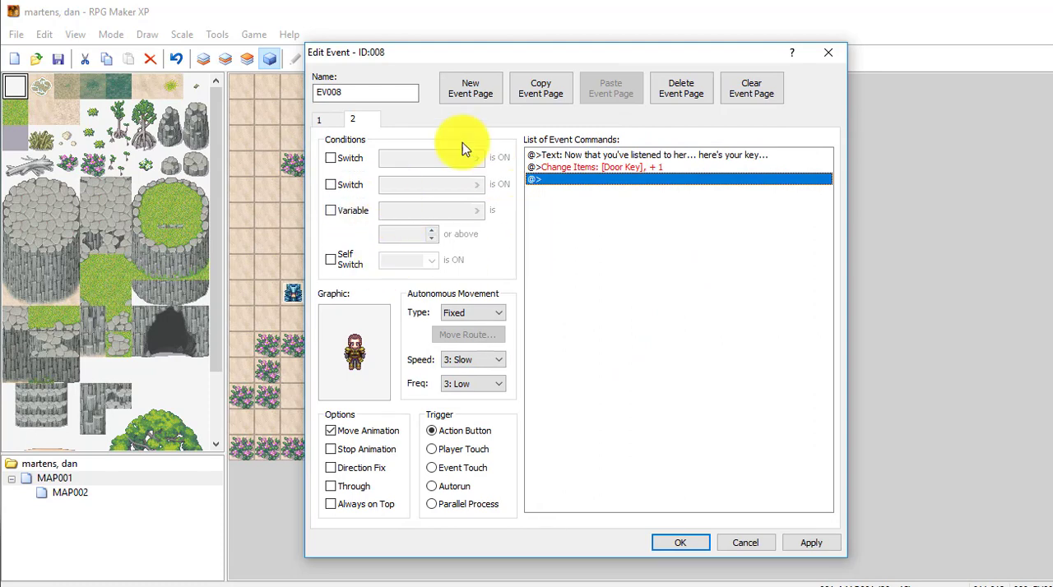
- Make page 2 of EV008 require switch 0002, name that switch "talked to sister", and save the event
drag(506, 53, 737, 47)
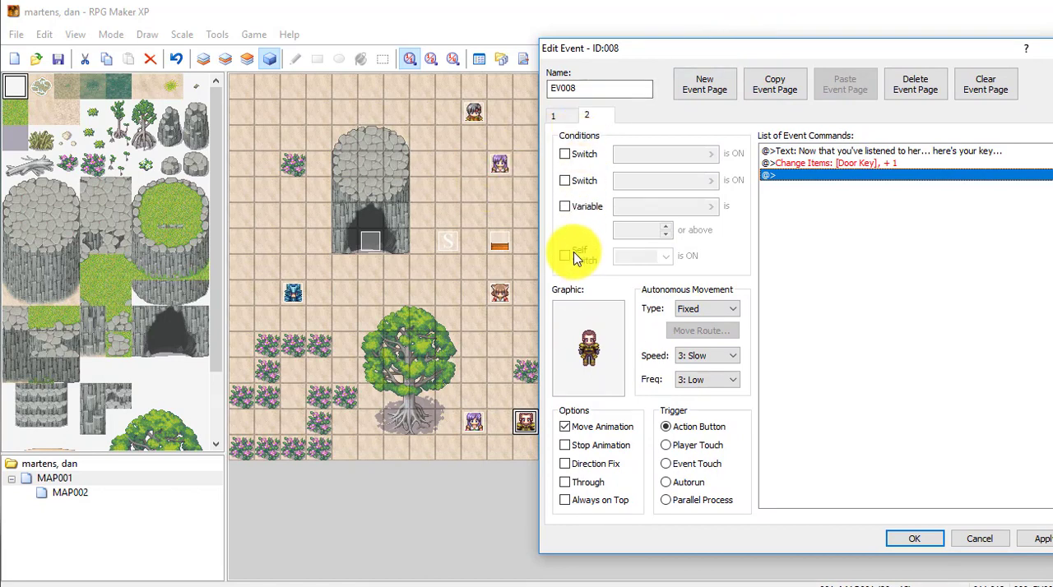
click(587, 116)
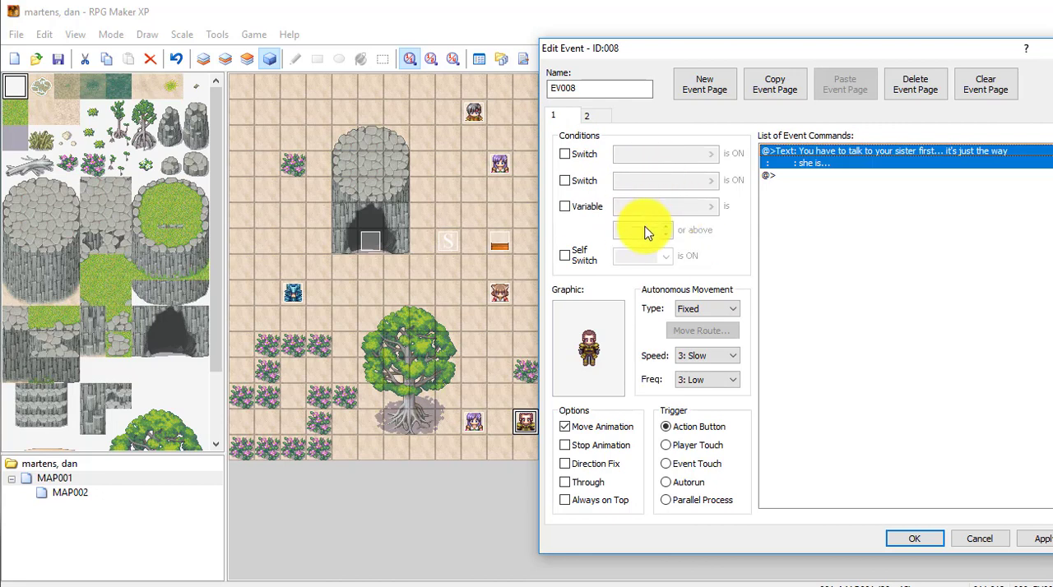
click(595, 117)
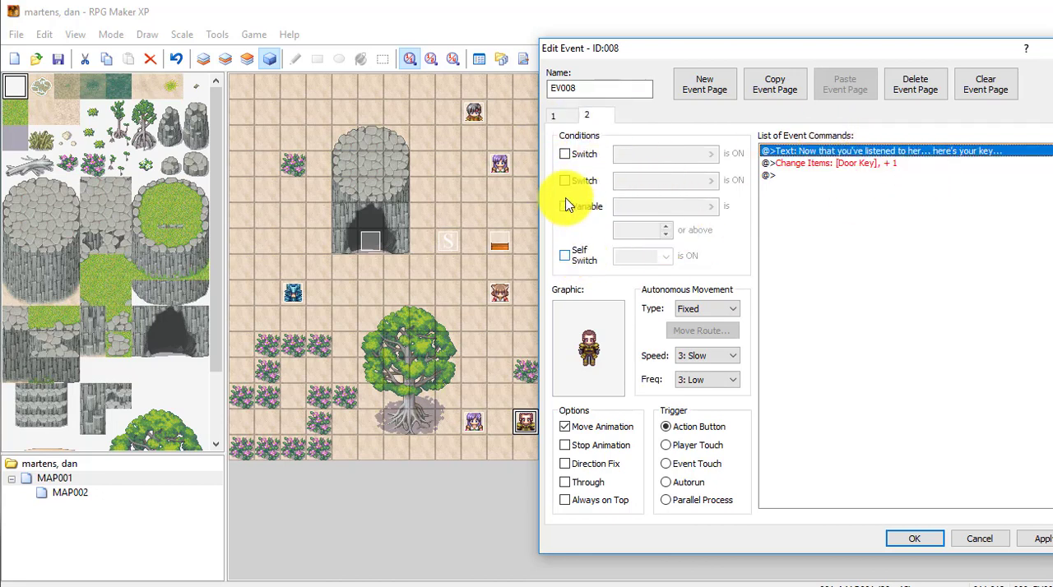
click(564, 155)
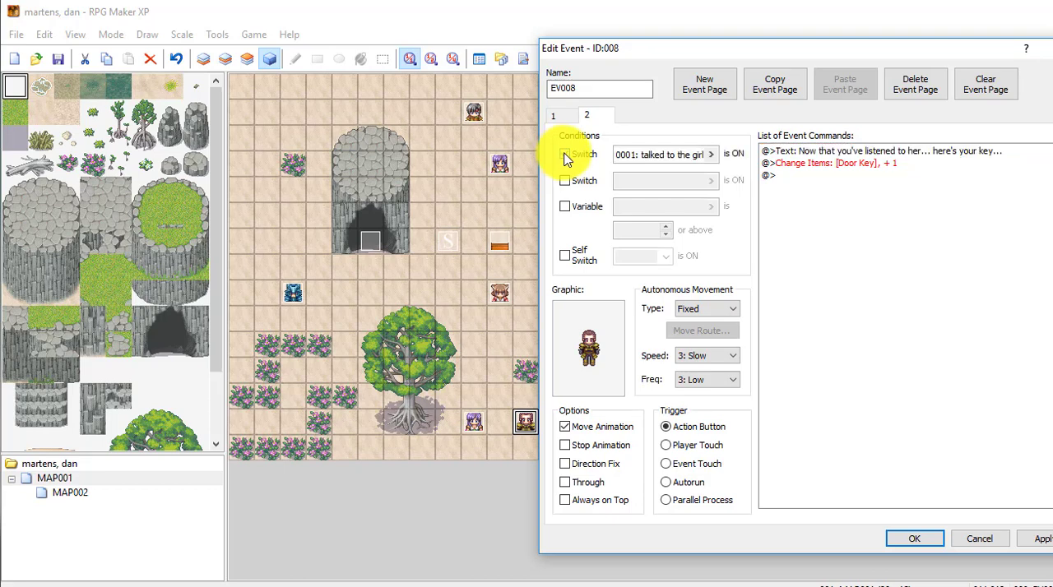
click(708, 155)
click(810, 165)
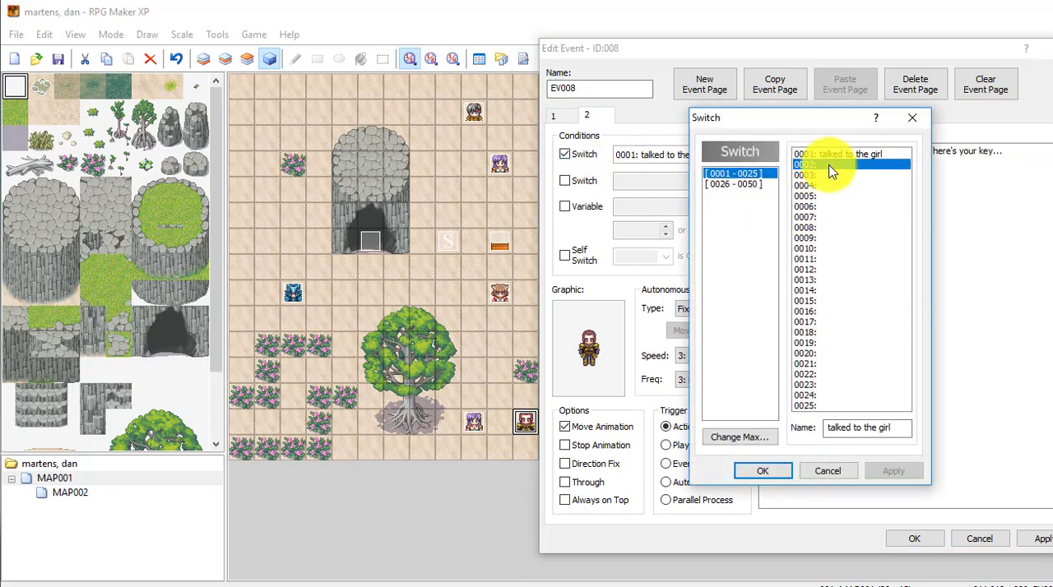
click(872, 428)
text(talke)
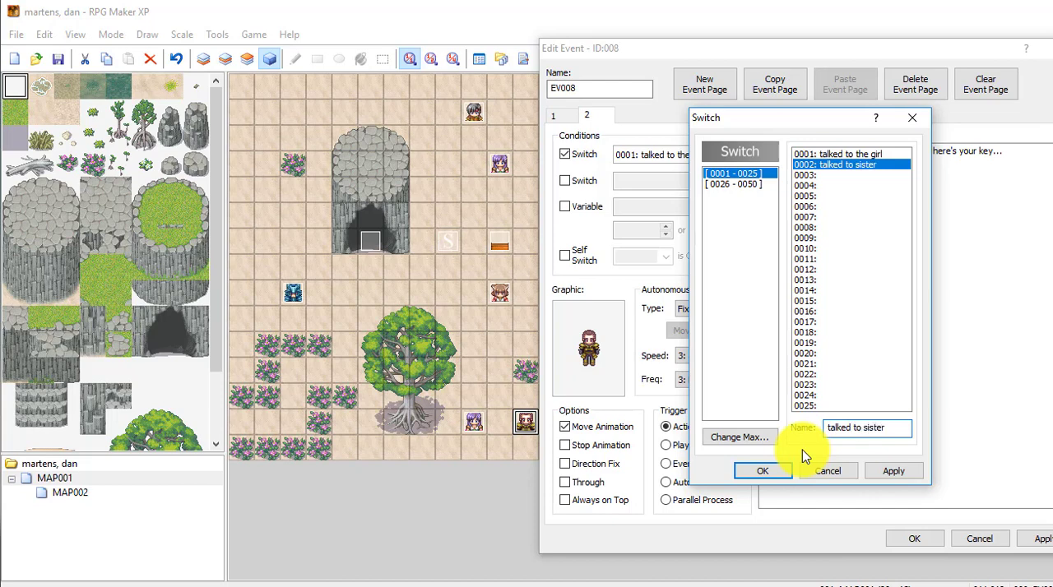
text(d to sister)
click(894, 471)
click(769, 471)
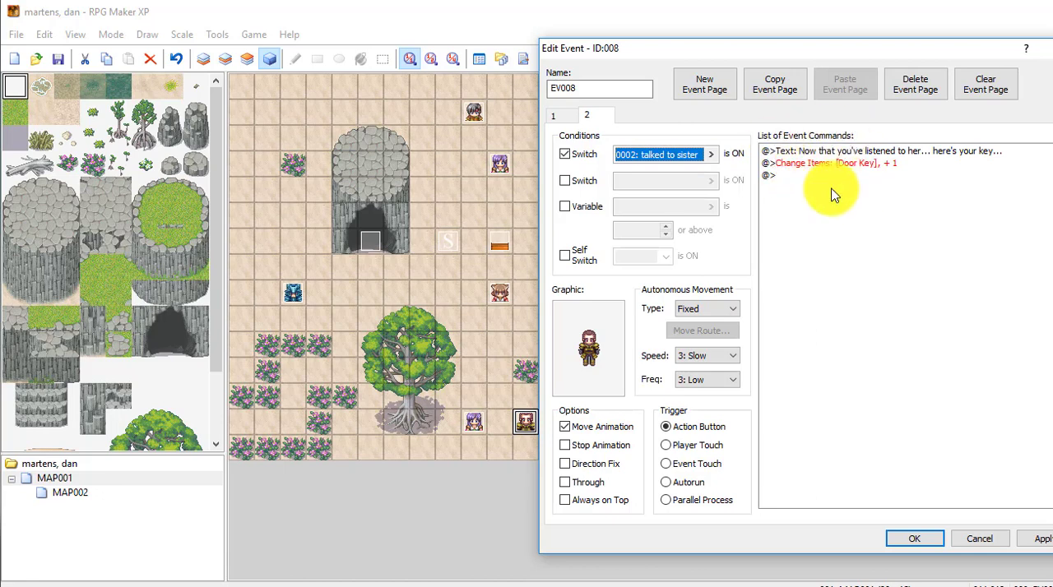
click(1043, 539)
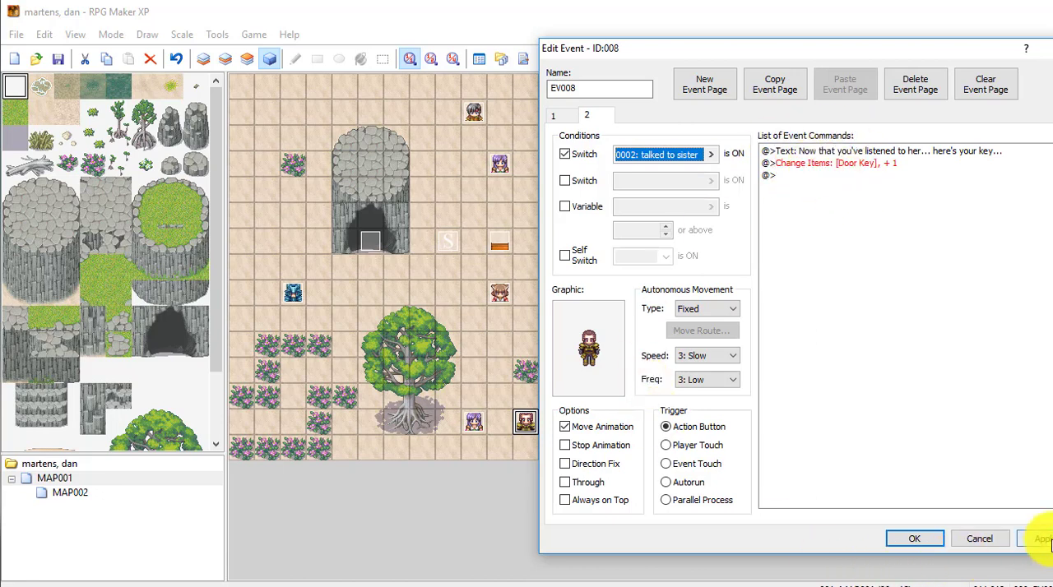
click(918, 538)
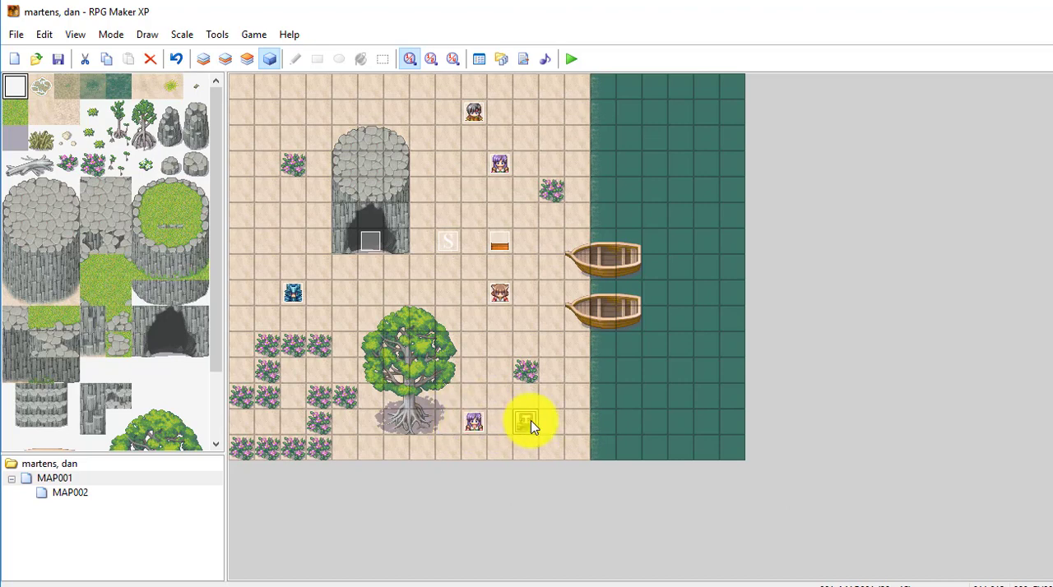
- Add a Show Text command reading "Get a key from your brother..." to EV007, the purple-haired character beside the tree
click(474, 431)
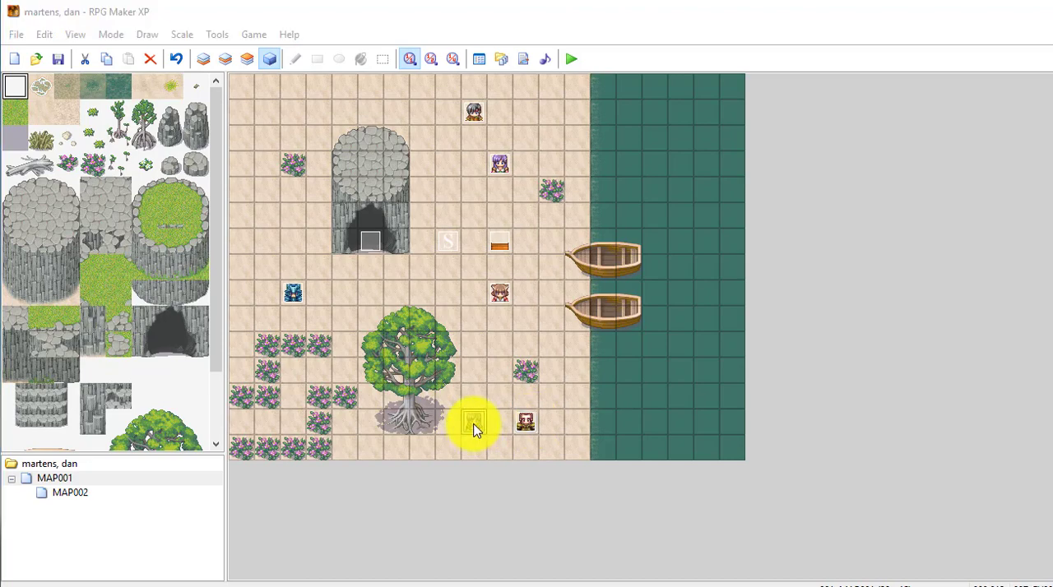
double_click(474, 431)
click(565, 156)
right_click(573, 165)
click(600, 168)
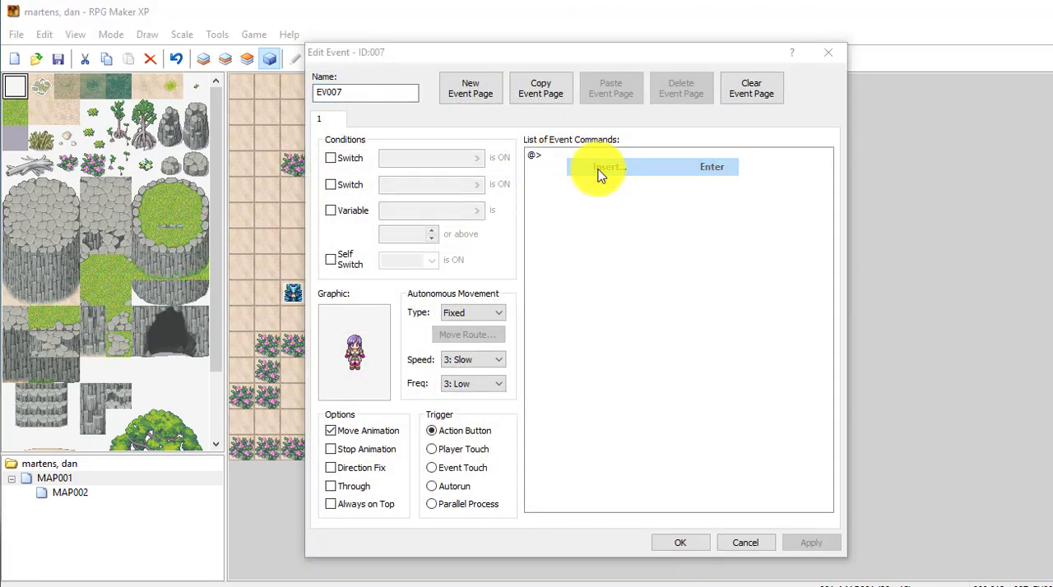
click(639, 208)
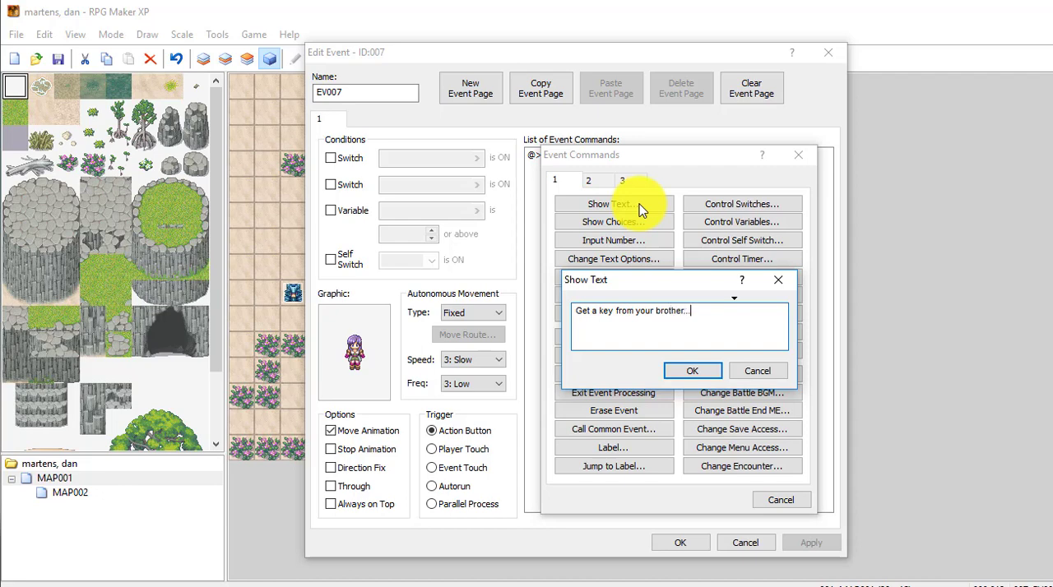
click(676, 375)
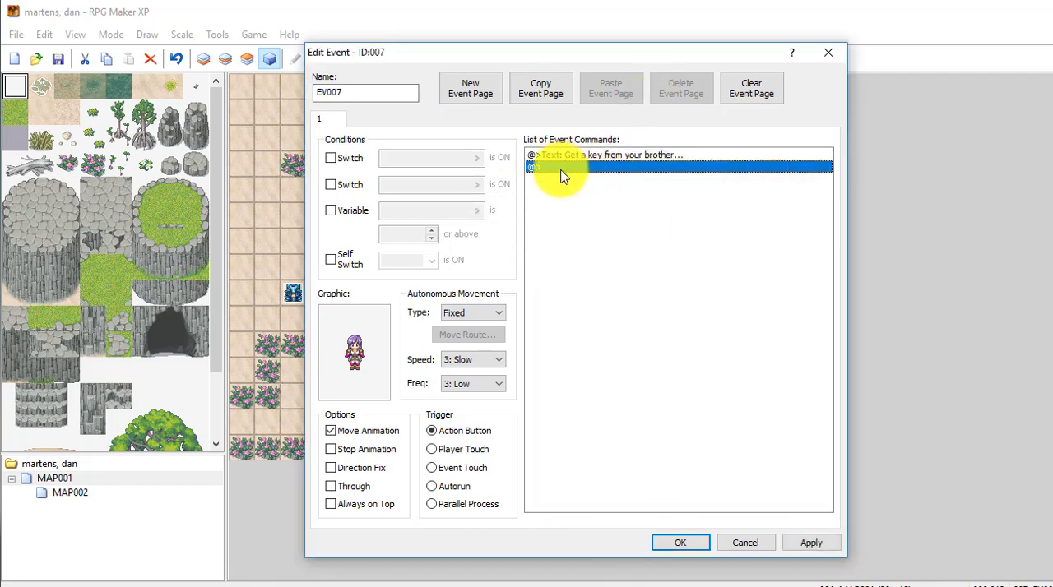
- Add a Control Switches command to EV007 that turns switch 0002 "talked to sister" ON, and save the event
drag(534, 51, 759, 45)
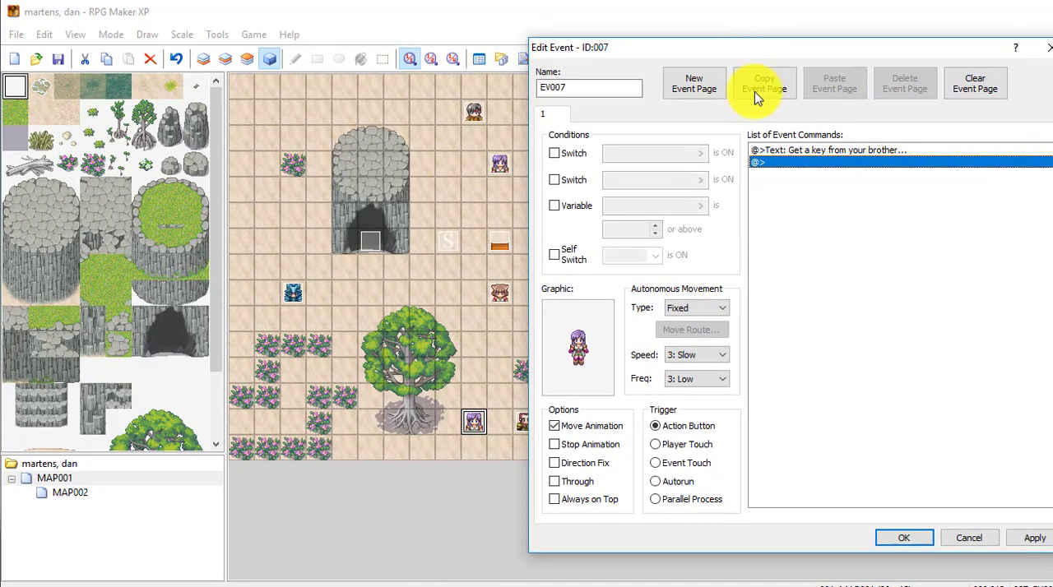
right_click(783, 163)
click(821, 173)
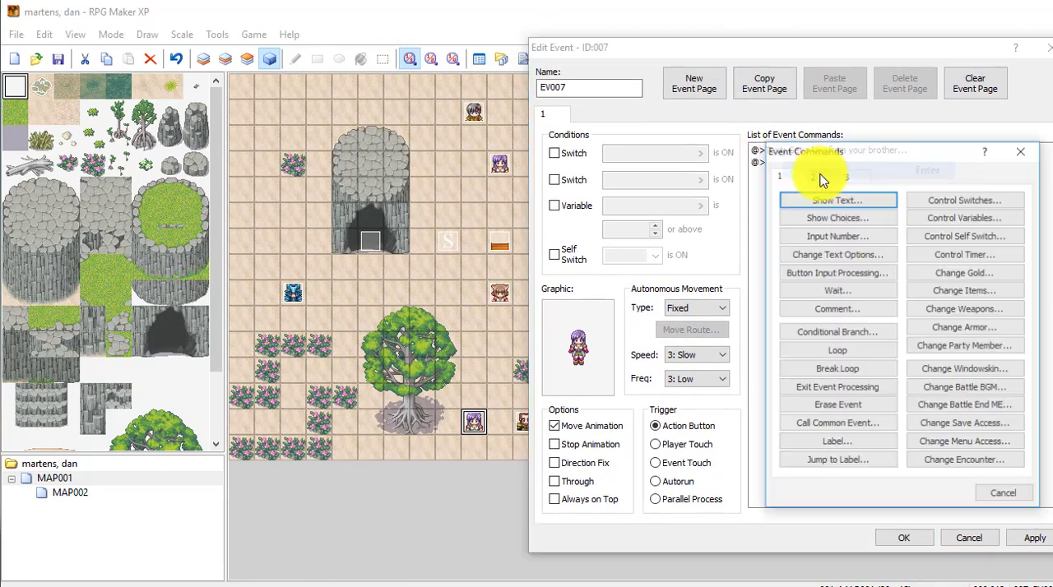
click(938, 200)
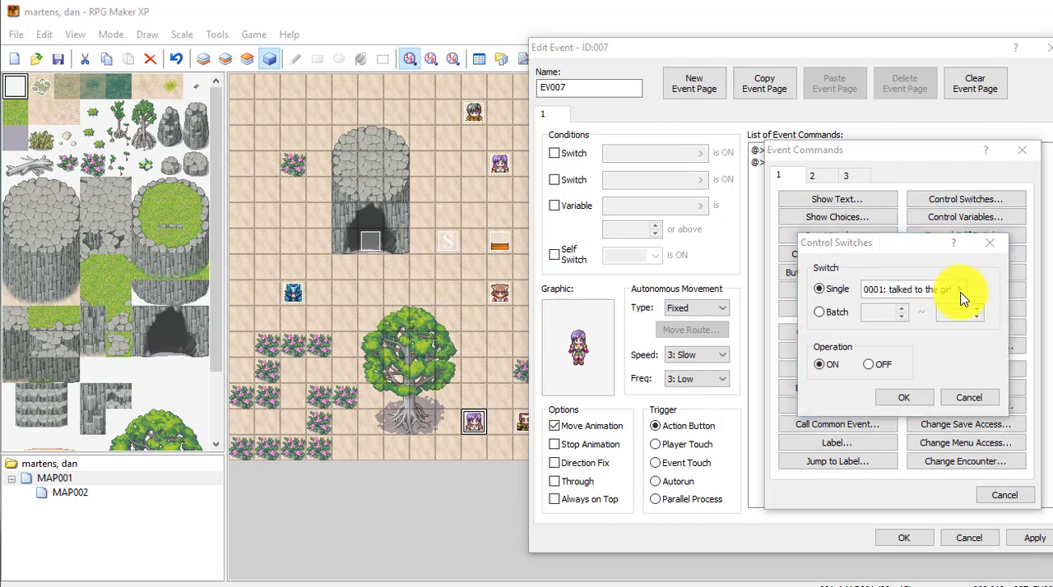
click(948, 292)
click(925, 193)
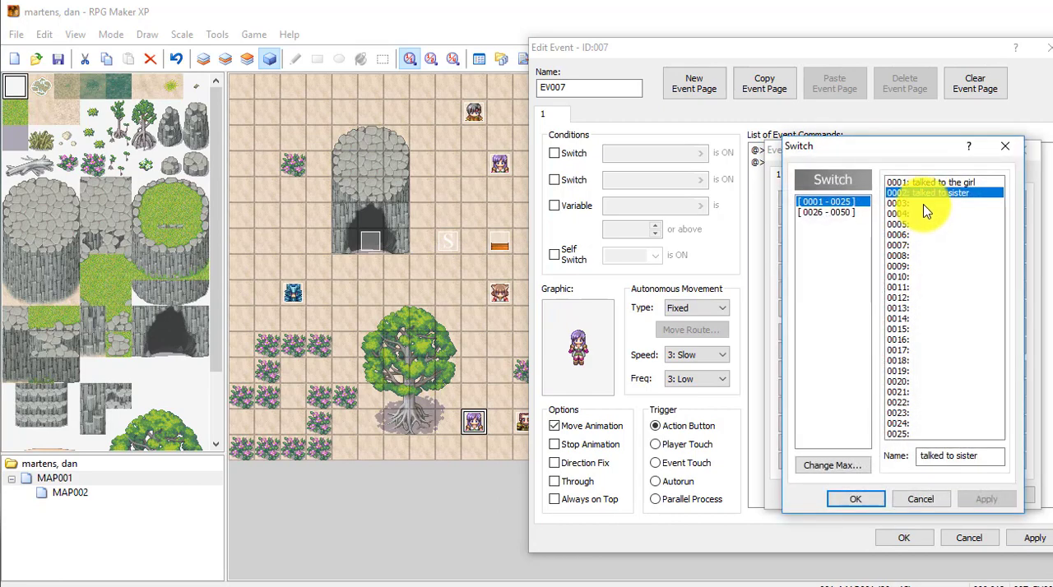
click(854, 499)
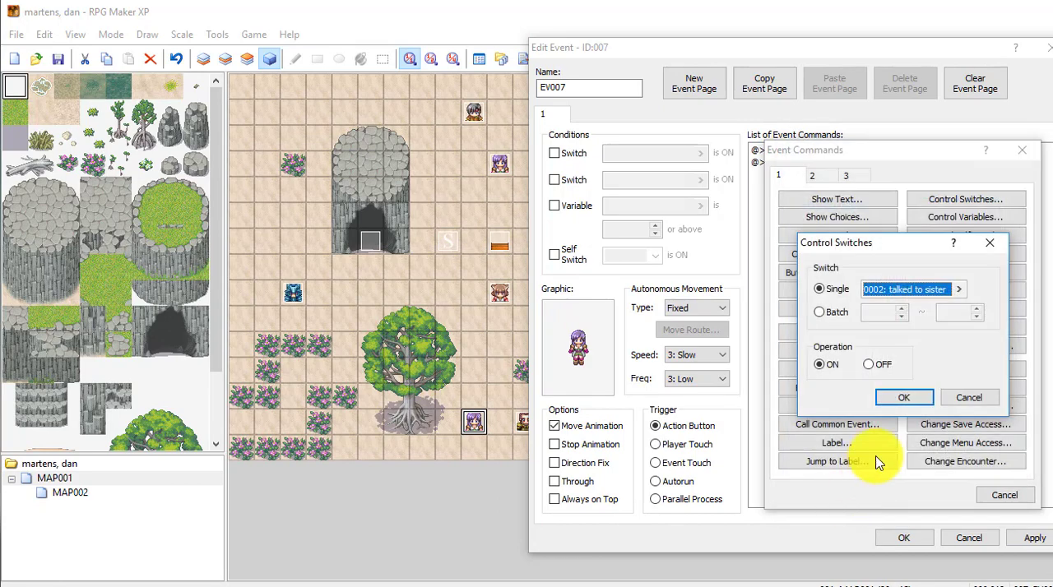
click(917, 399)
click(1028, 540)
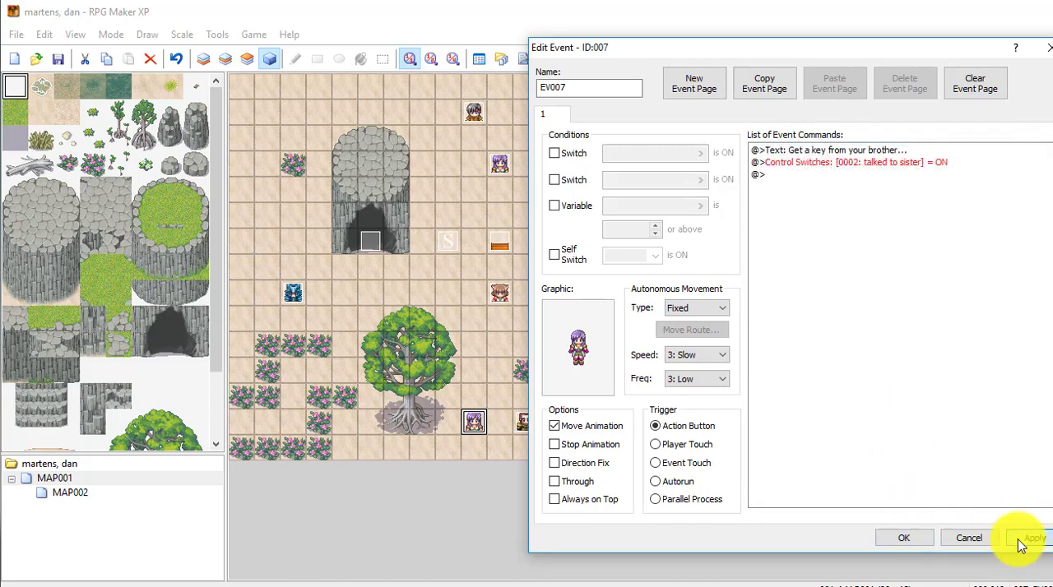
click(903, 538)
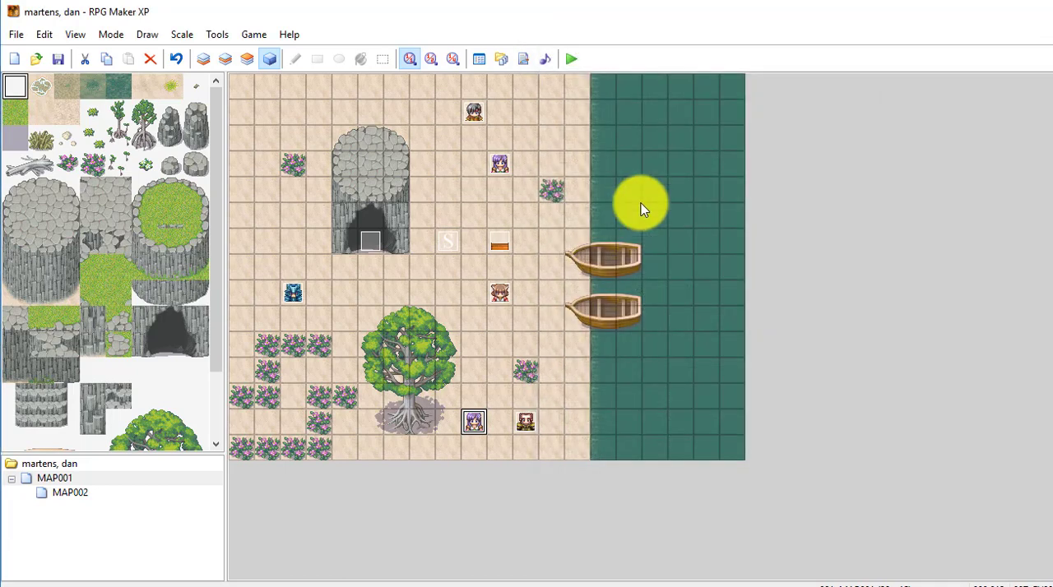
- Playtest a new game and walk the hero down to the tile directly below the Lancer character
click(570, 59)
click(519, 350)
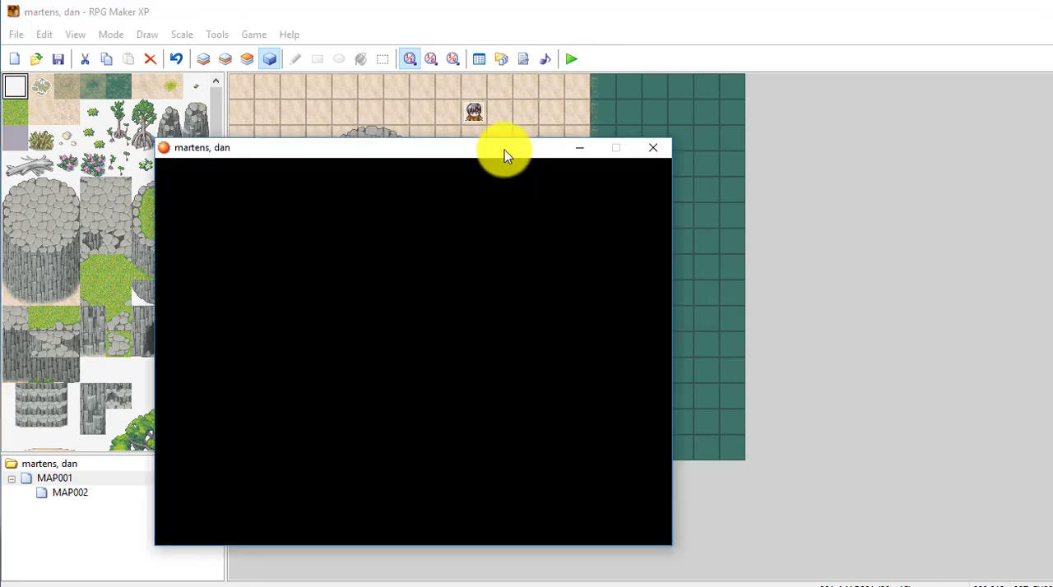
drag(504, 149, 634, 125)
key(Return)
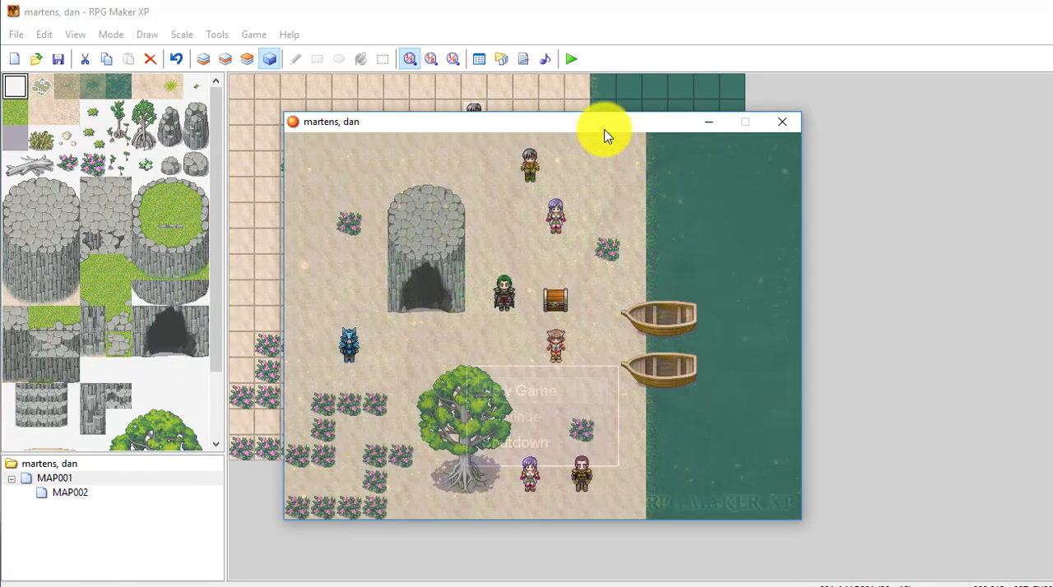
key(Down)
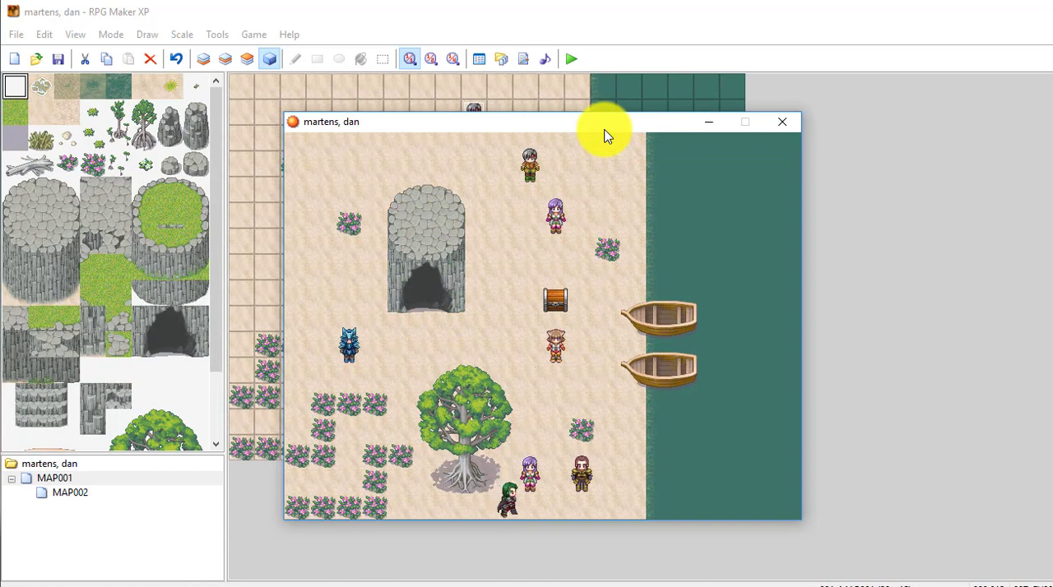
key(Right)
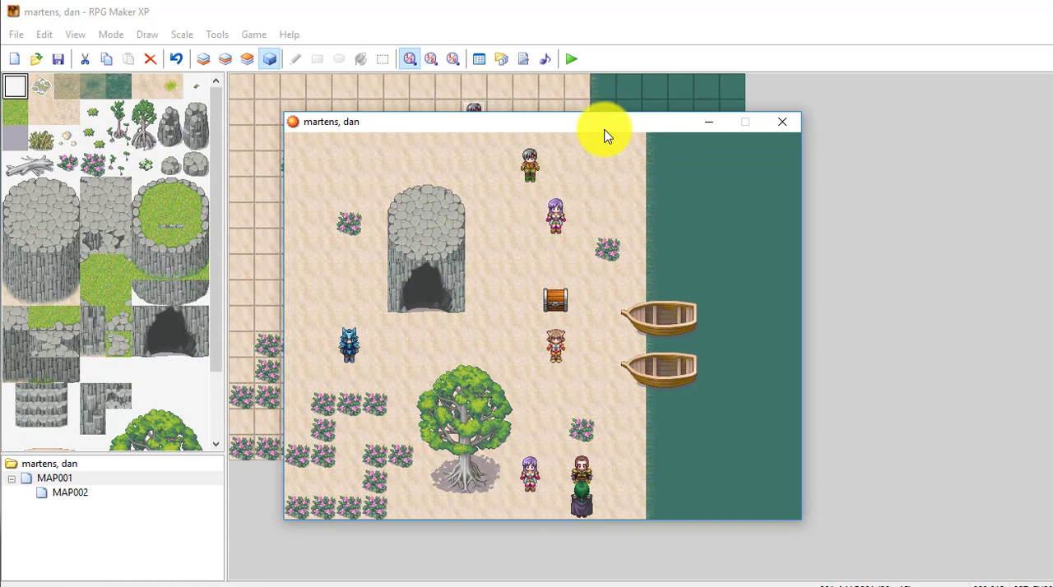
- Talk to the brother repeatedly in the playtest before speaking to the sister, and dismiss his messages
key(Left)
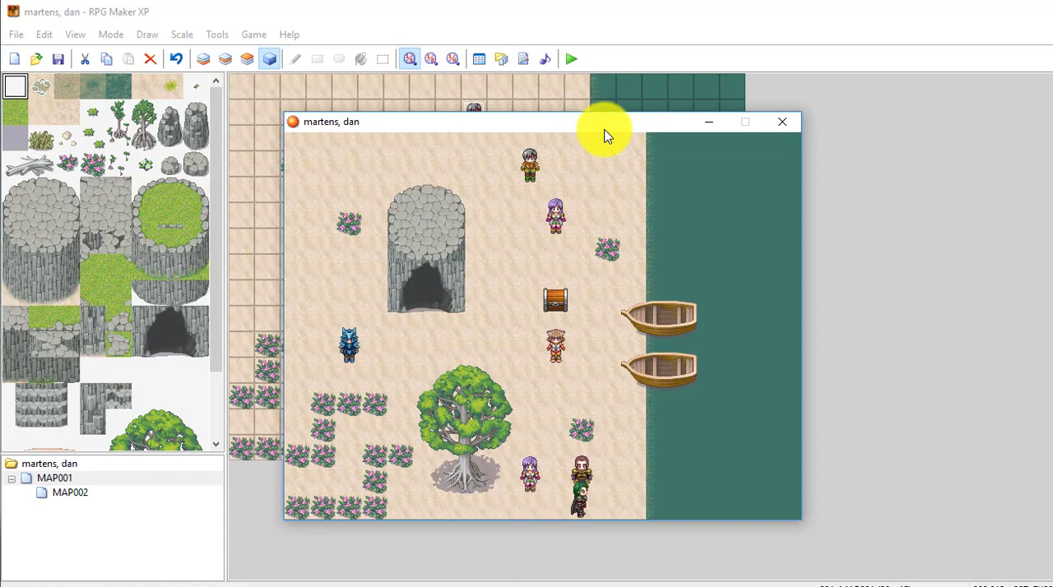
key(Return)
key(Return)
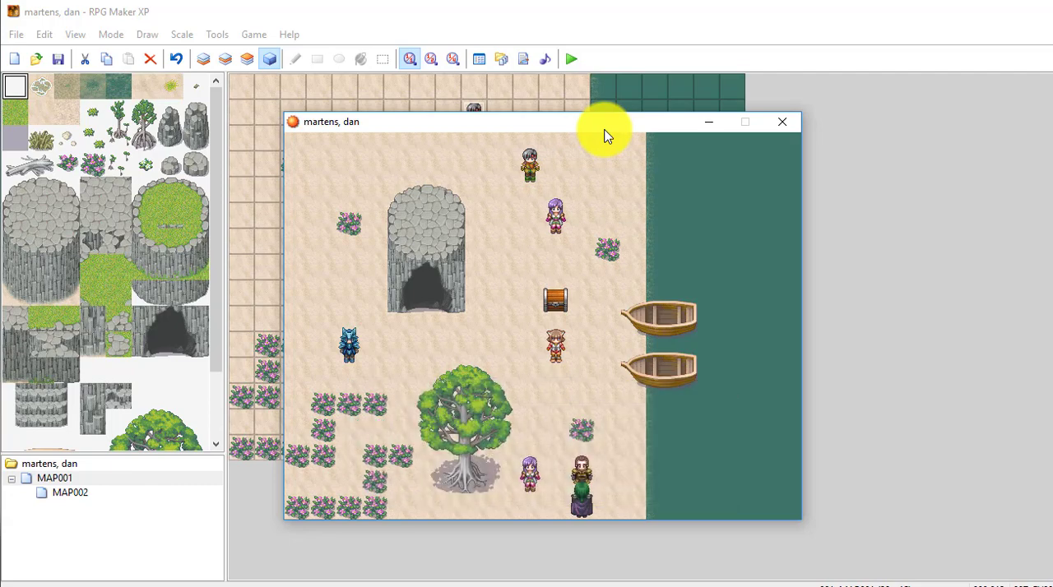
key(Return)
key(Return)
key(Return)
key(Return)
key(Return)
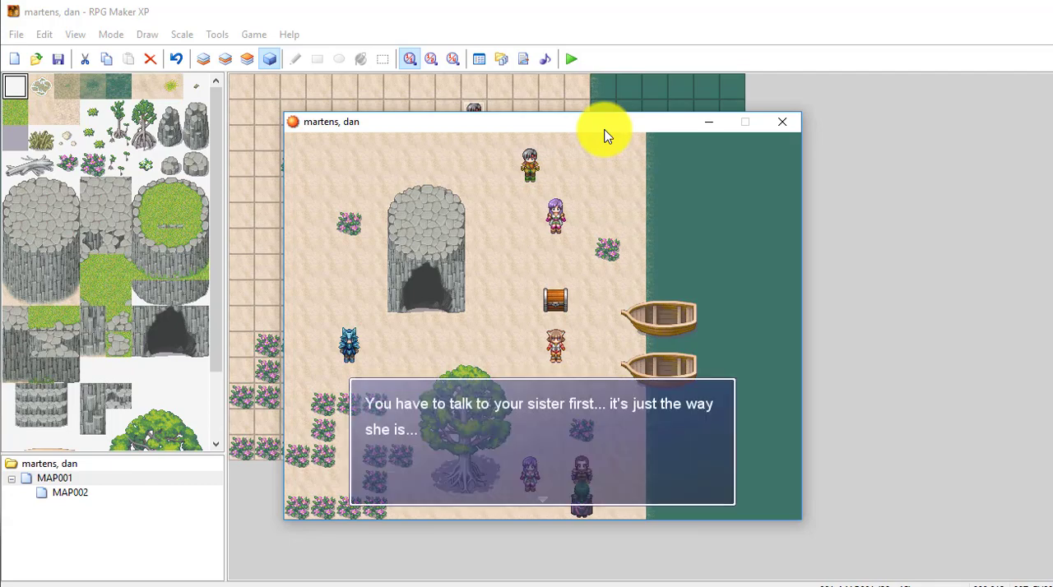
key(Return)
- Walk the hero to the tile below the purple-haired sister beside the tree and talk to her
key(Left)
key(Left)
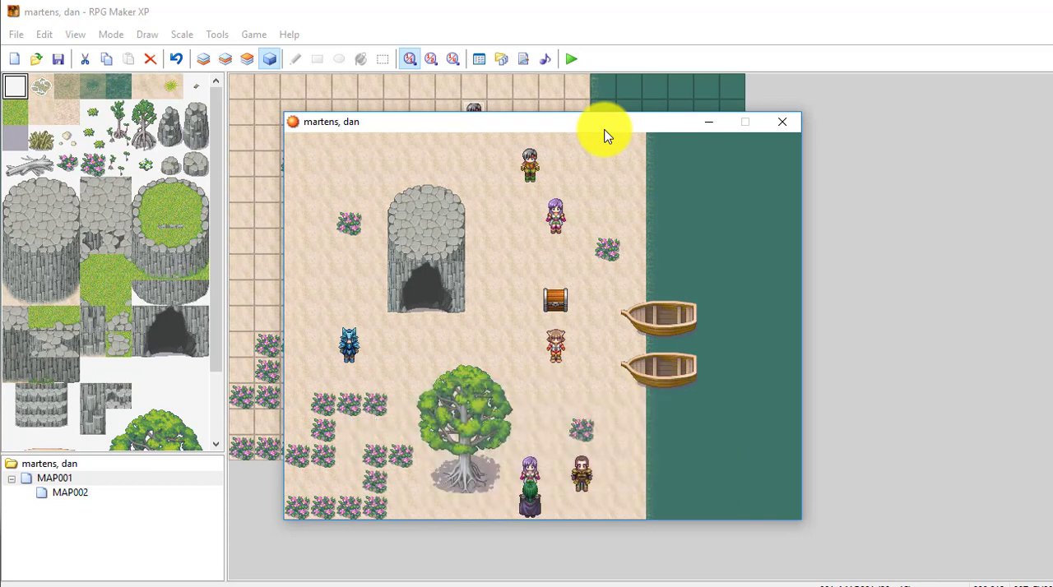
key(Return)
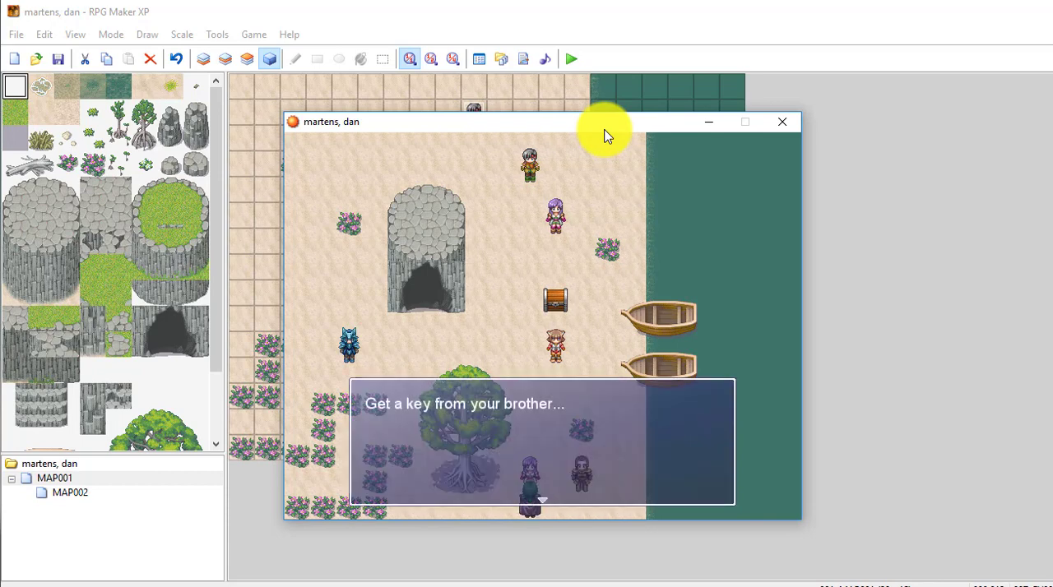
key(Return)
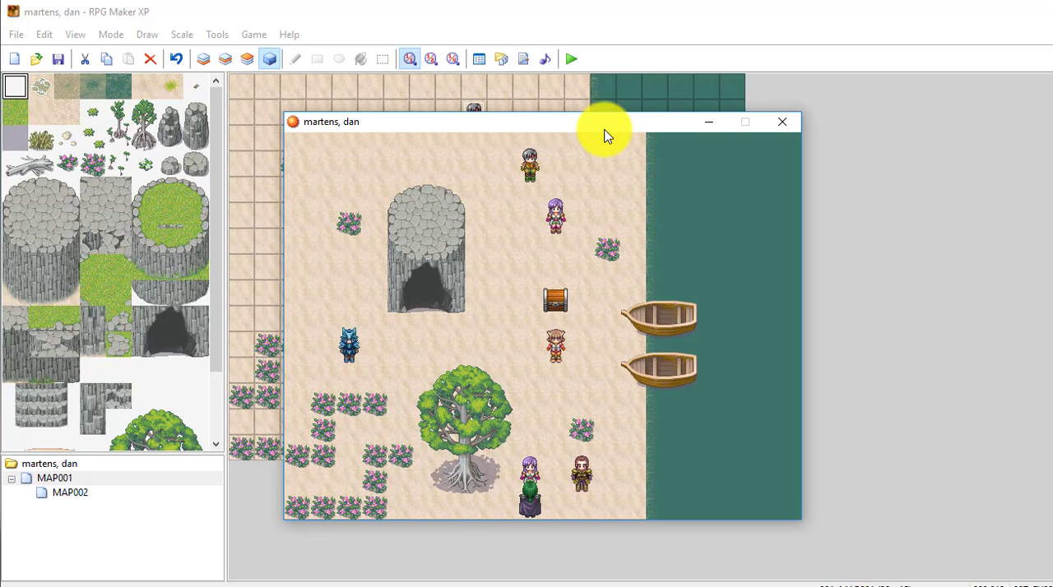
- Return the hero to the tile below the brother and talk to him to receive the key
key(Right)
key(Right)
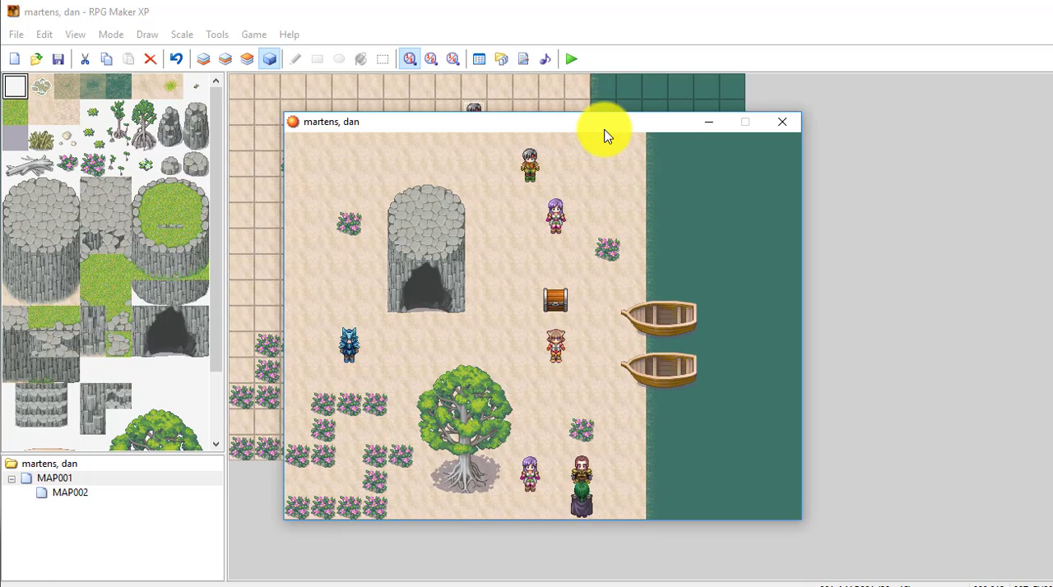
key(Return)
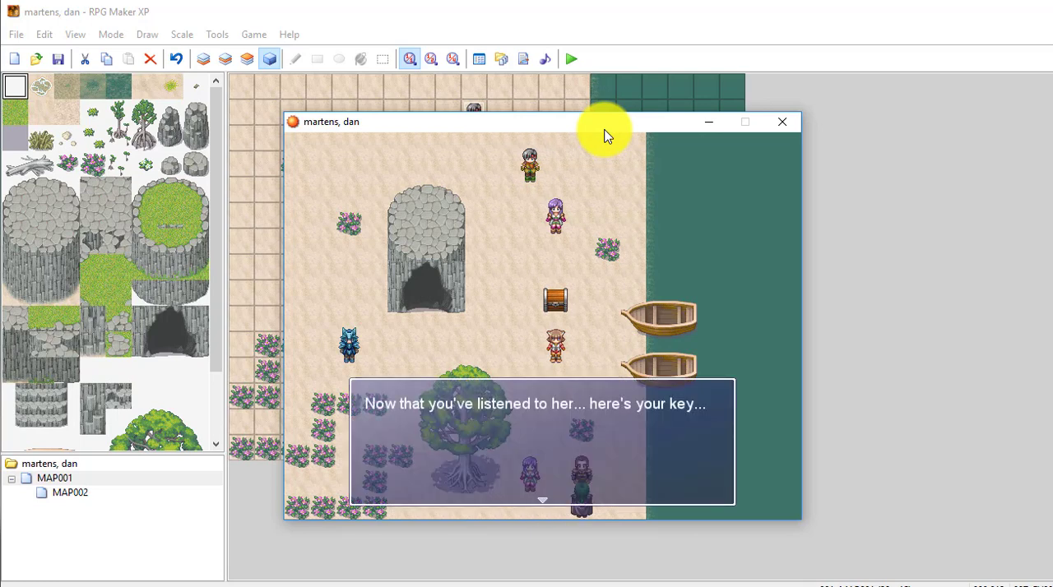
key(Return)
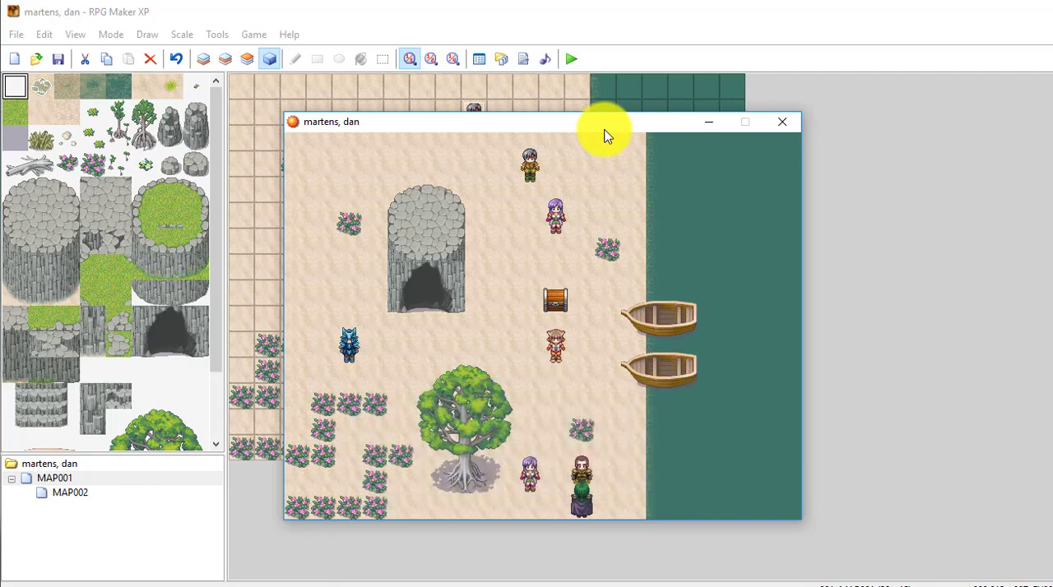
- Keep talking to the brother to test whether he hands out the key more than once
key(Return)
key(Return)
key(Return)
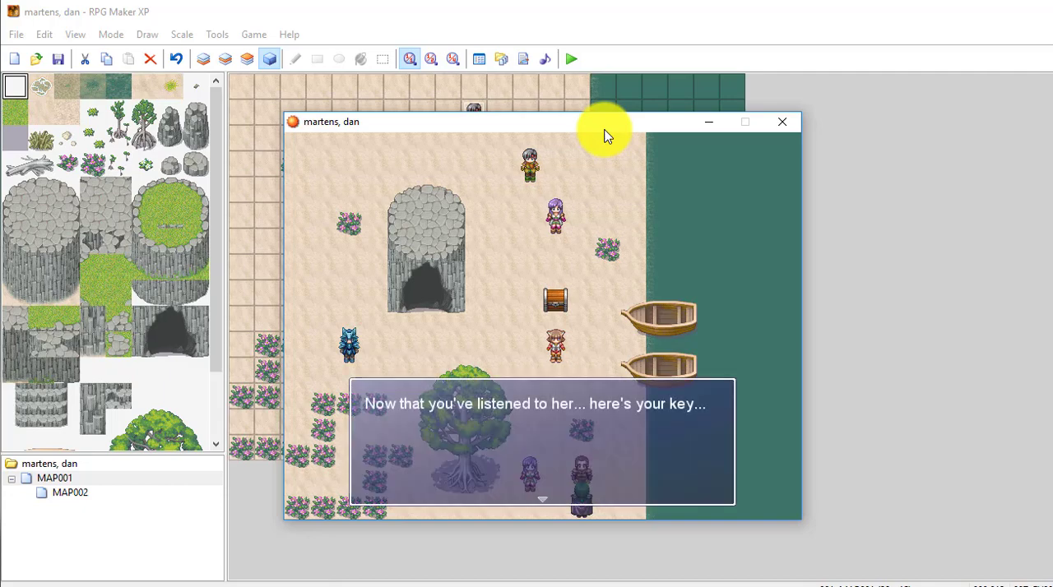
key(Return)
key(Return)
key(Return)
key(Return)
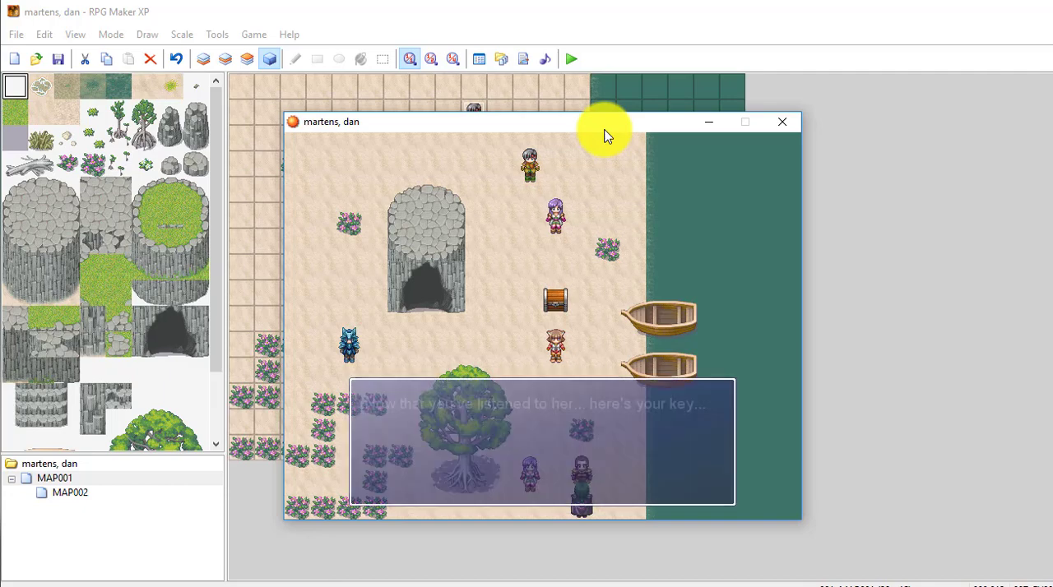
key(Return)
key(Return)
key(Return)
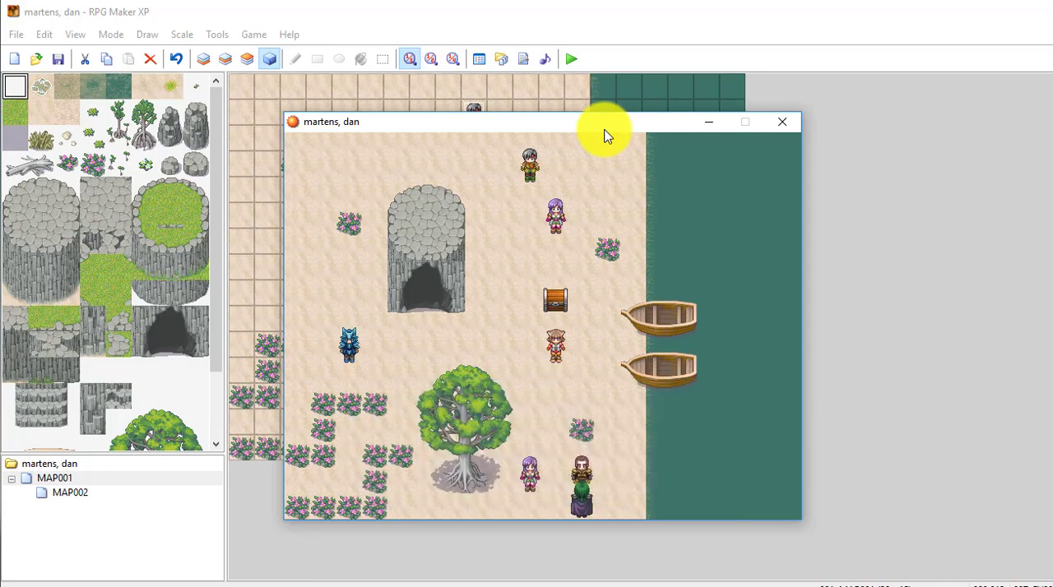
key(Return)
key(Return)
key(Return)
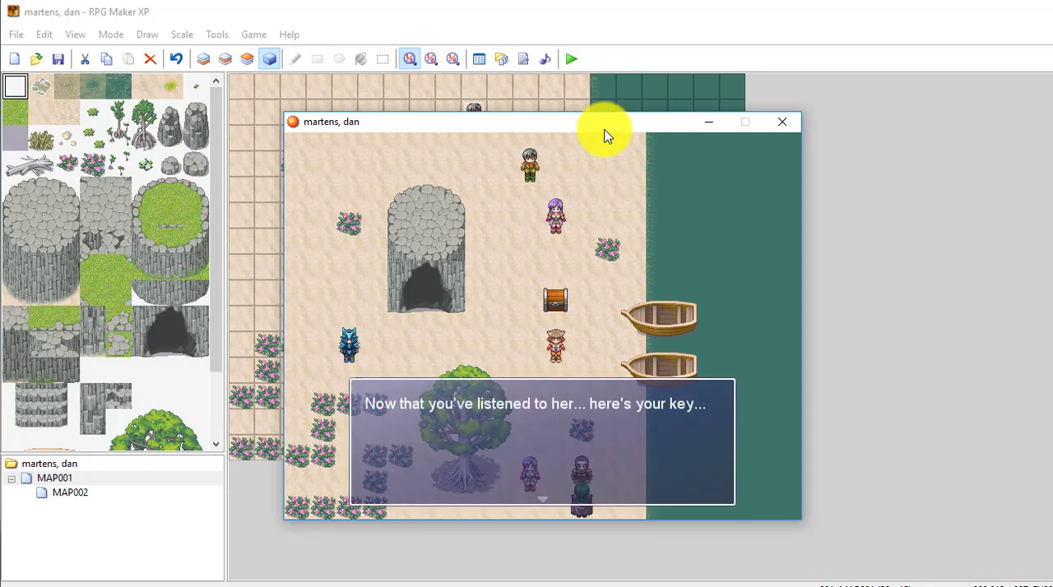
key(Return)
key(Return)
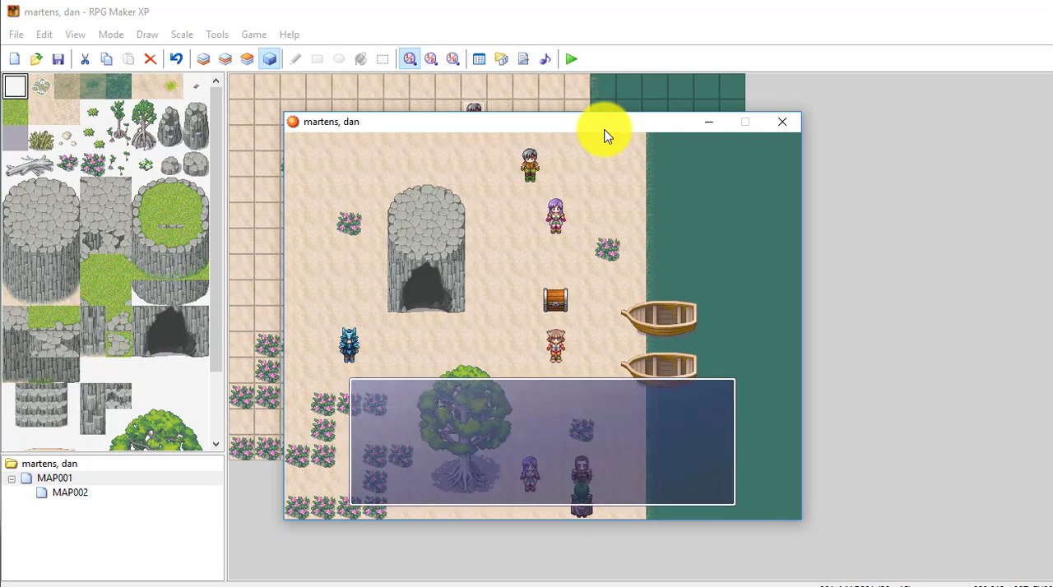
key(Return)
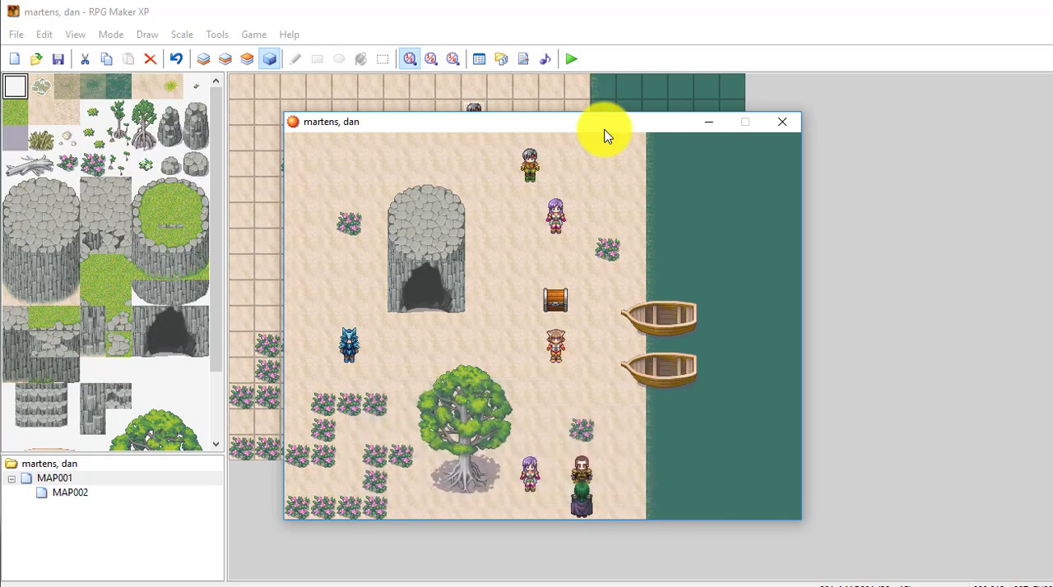
- Check the hero's item inventory for the Door Key and end the playtest
key(Escape)
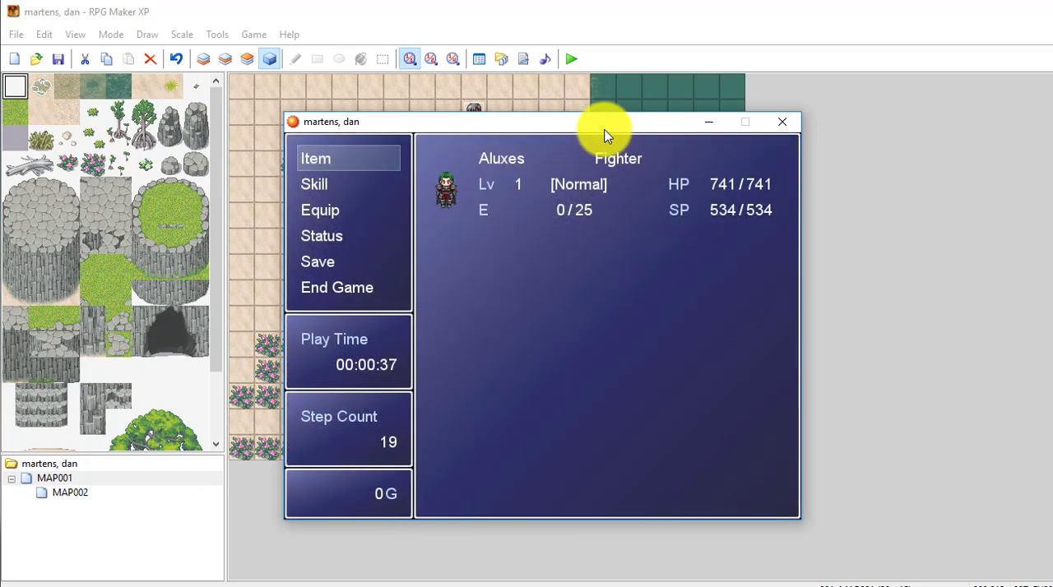
key(Return)
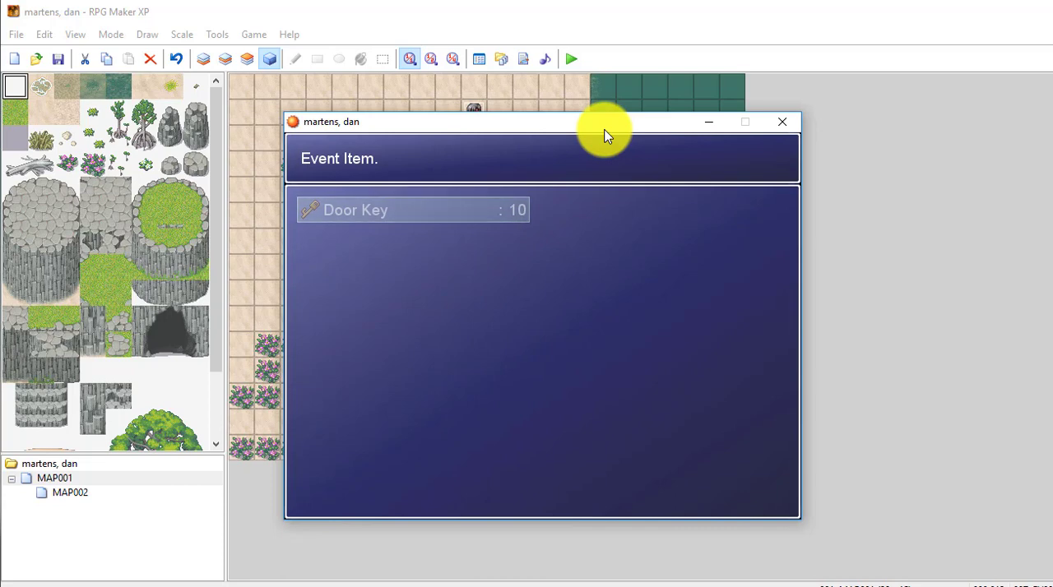
key(Escape)
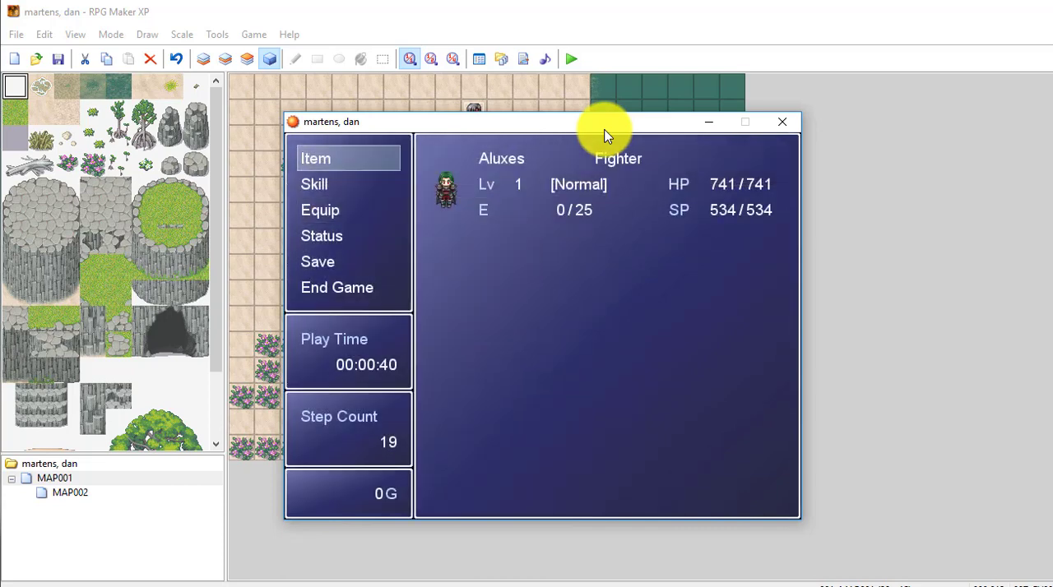
click(778, 123)
- Add a Control Self Switch command at the end of page 2 of the brother's event EV008, turning self switch A ON
right_click(524, 432)
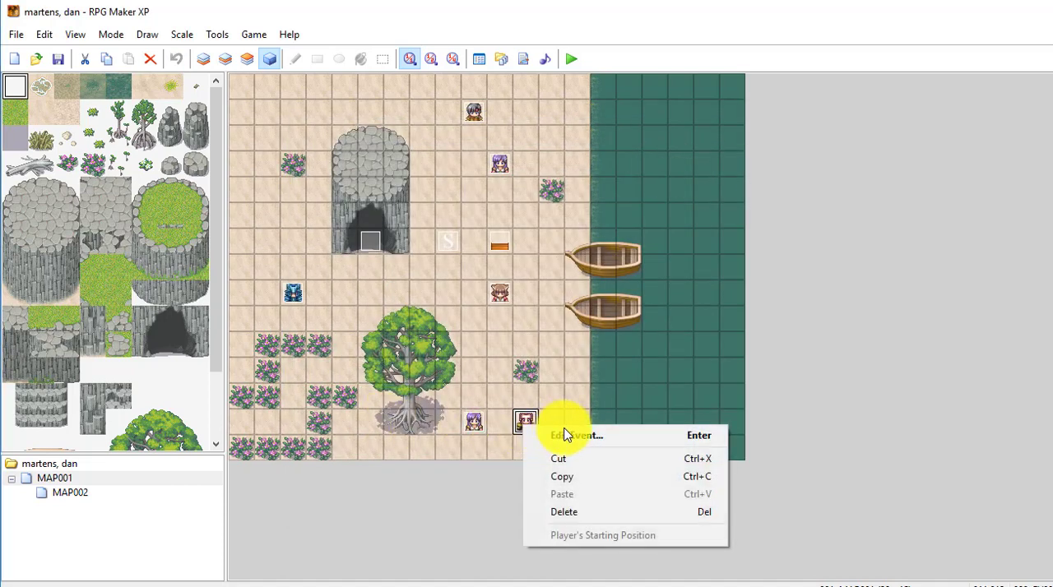
click(539, 434)
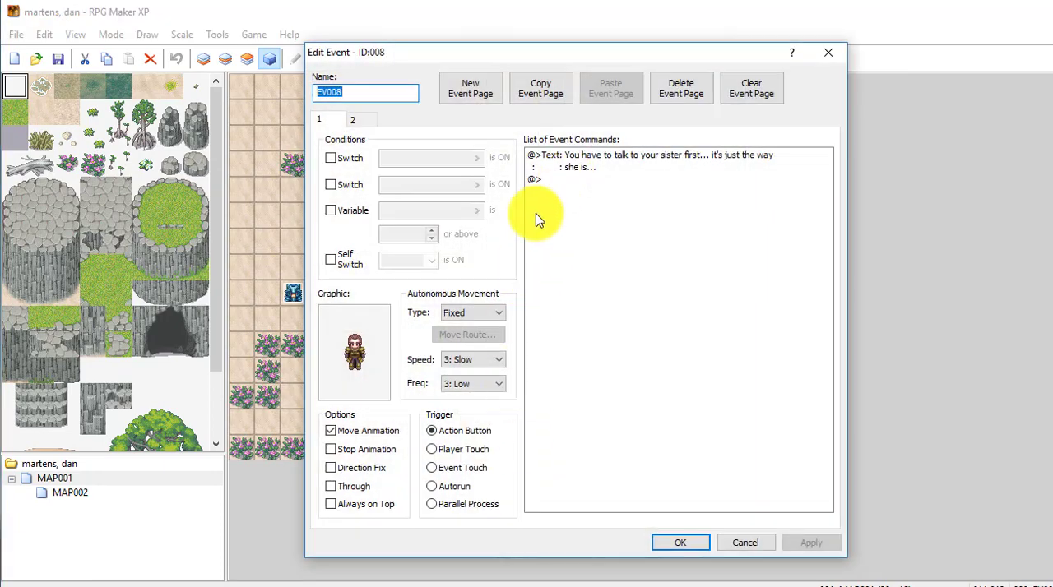
click(352, 120)
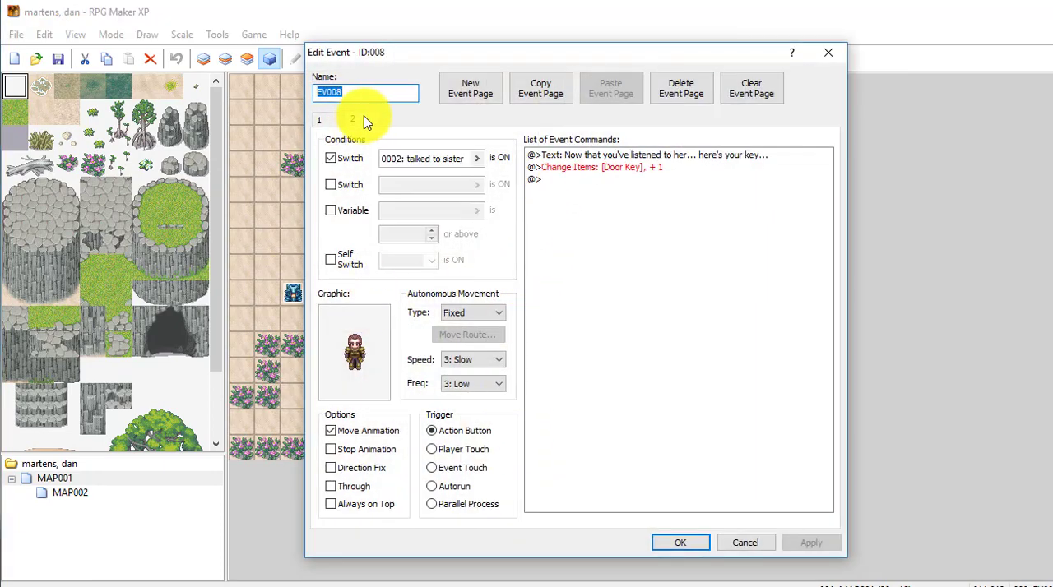
click(581, 180)
right_click(582, 179)
click(646, 191)
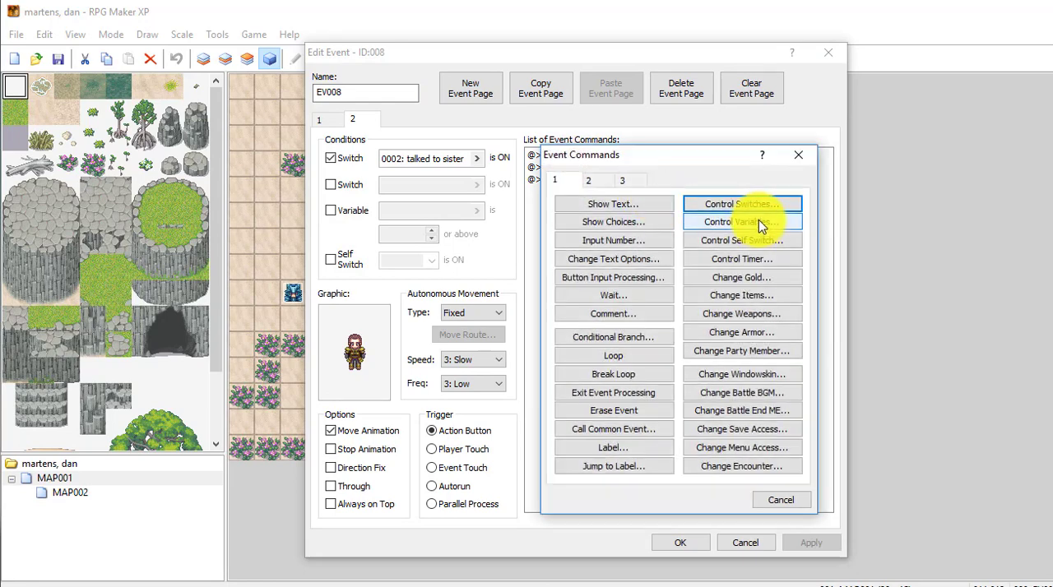
click(747, 240)
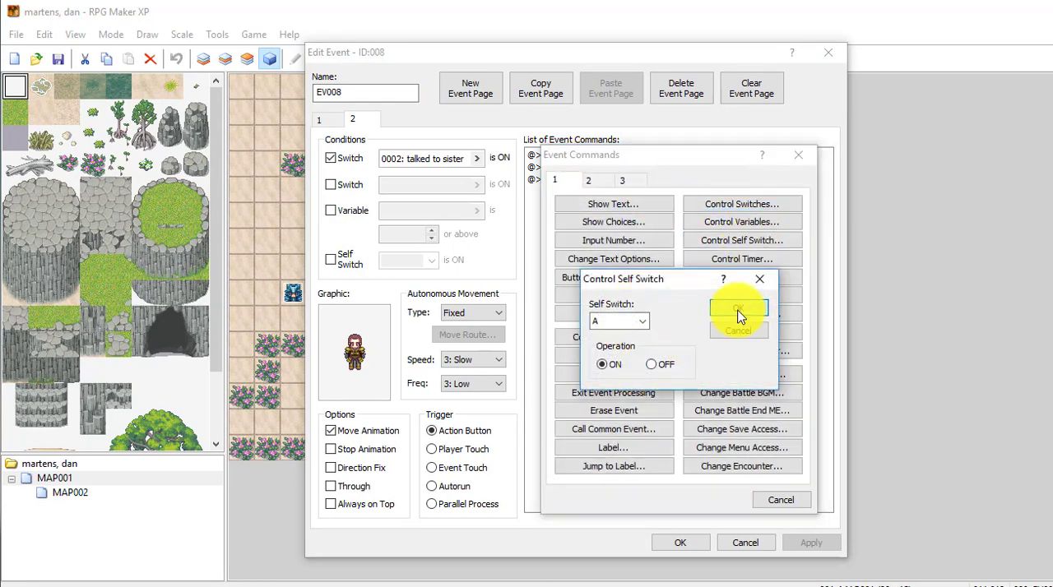
click(738, 308)
- Create page 3 of EV008 with self switch A ON as its condition and the brother's same Lancer graphic
click(466, 91)
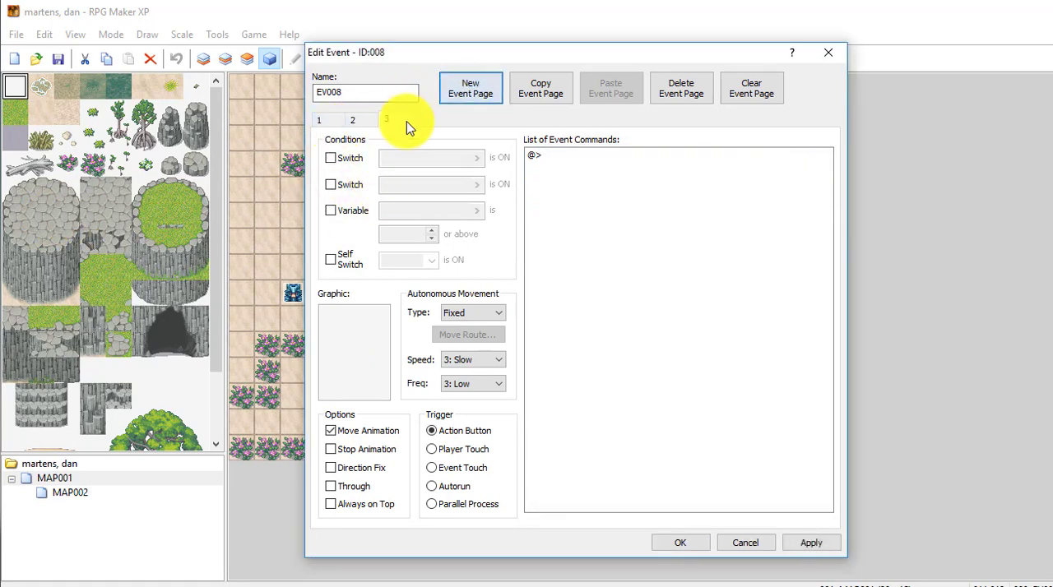
click(334, 261)
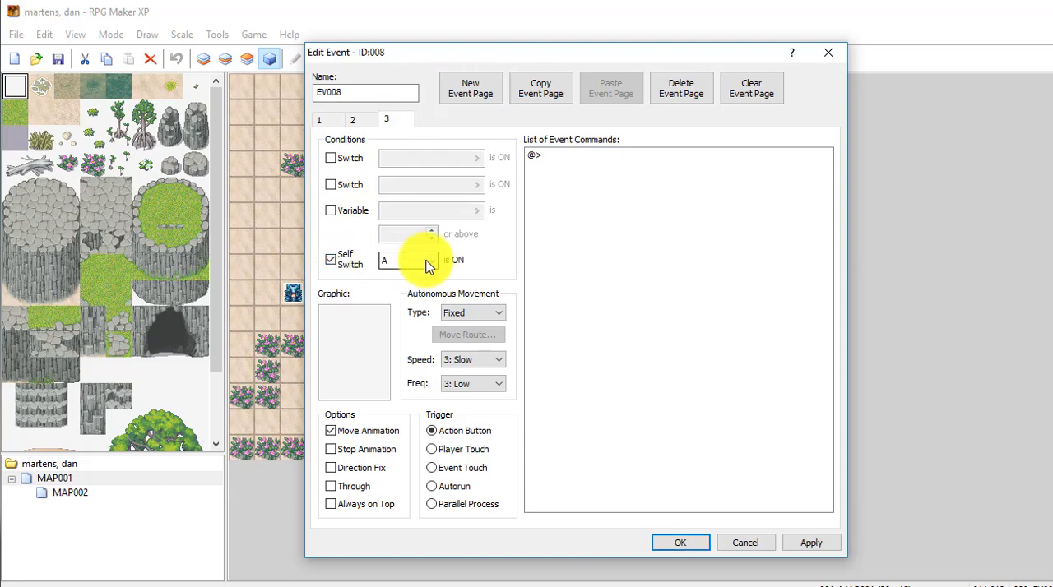
double_click(359, 364)
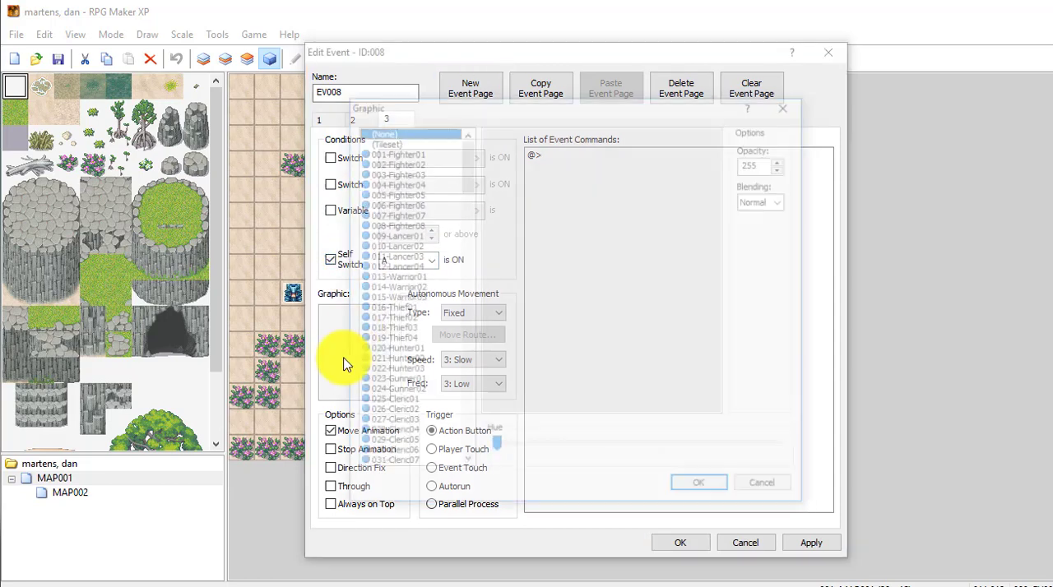
click(380, 255)
click(695, 489)
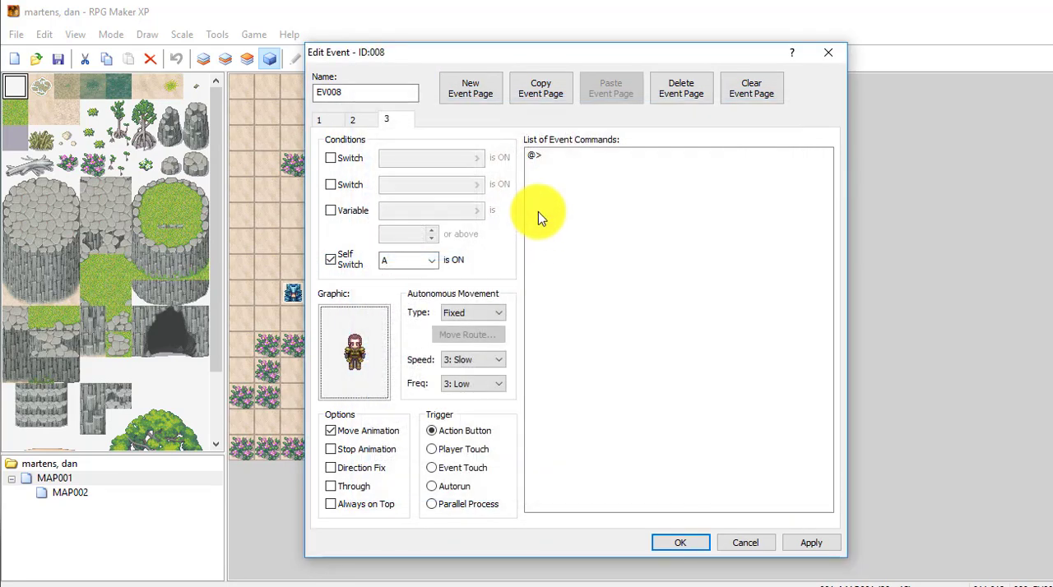
- Add the Show Text message "Are you selfish? I've already given you the key... now go find dad..." to page 3, and save the event
right_click(554, 155)
click(598, 168)
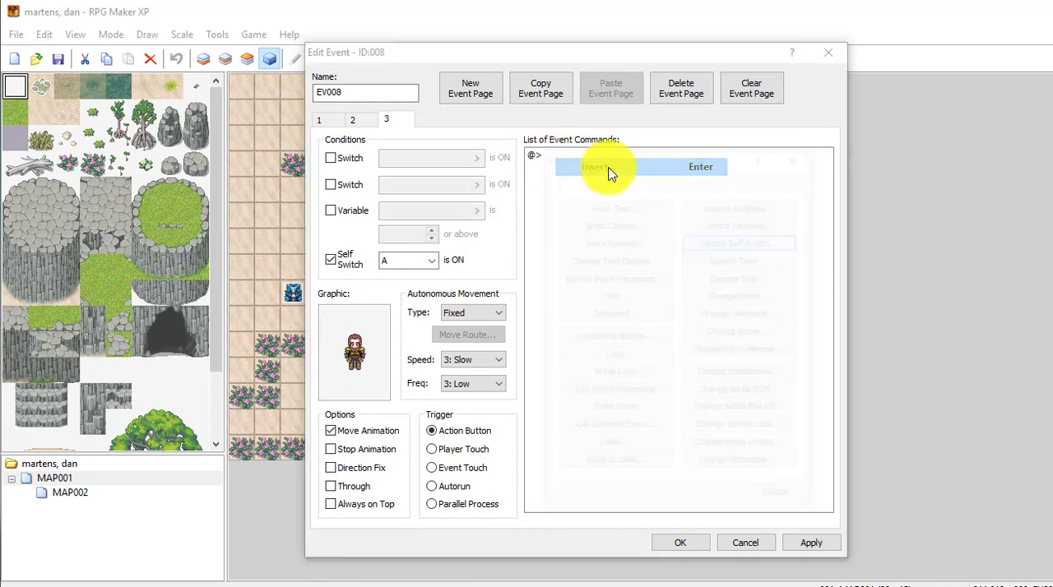
click(658, 205)
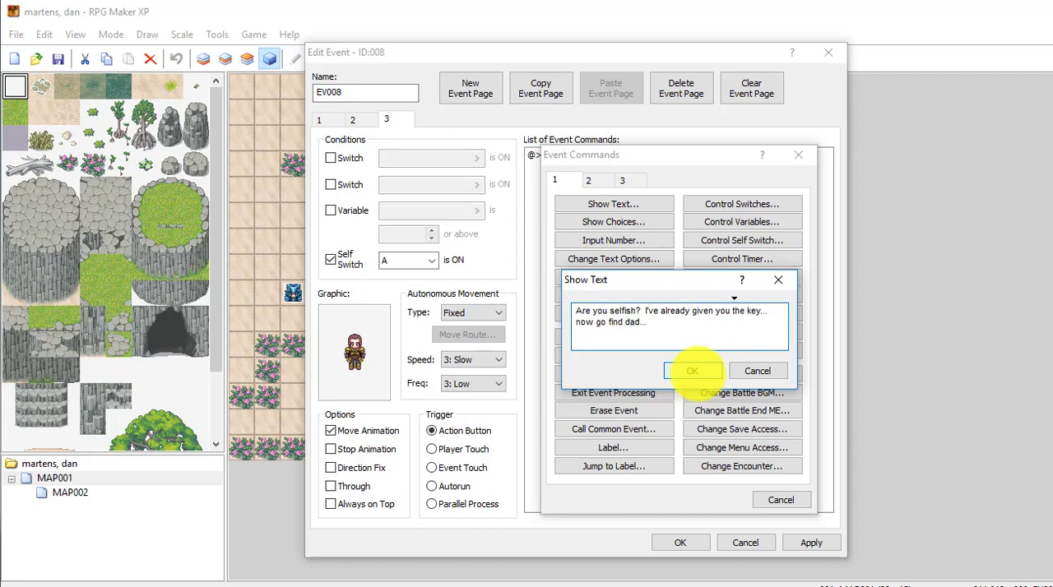
click(692, 371)
click(810, 542)
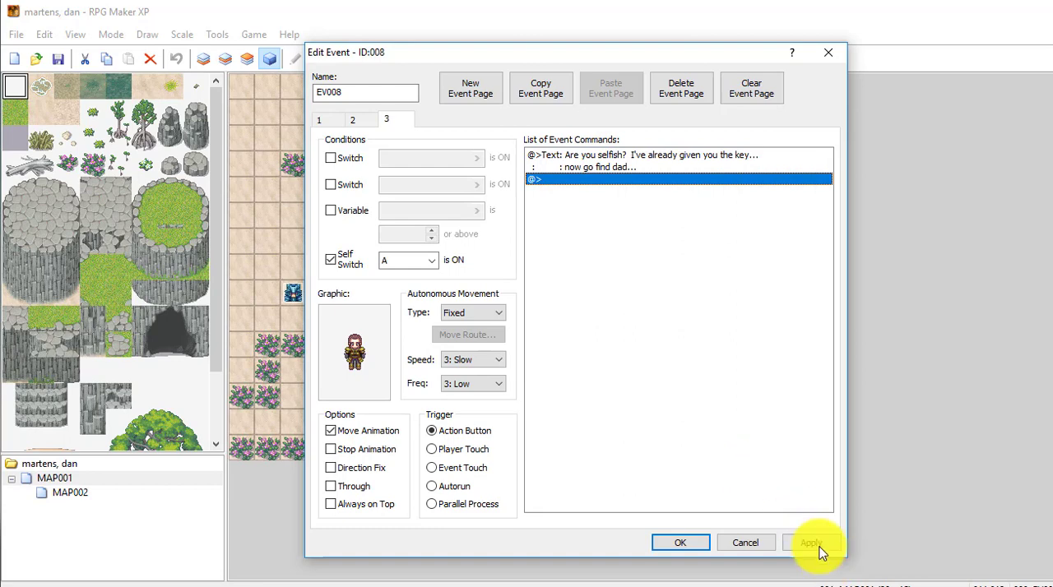
click(682, 544)
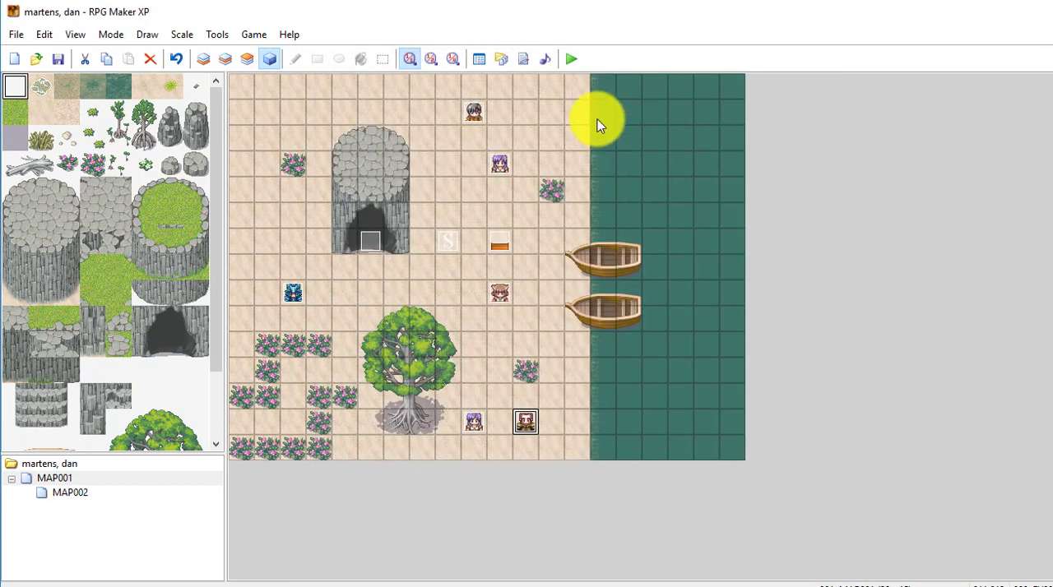
- Playtest a new game, walk the hero to the tile below the brother, and talk to him
click(574, 66)
key(Return)
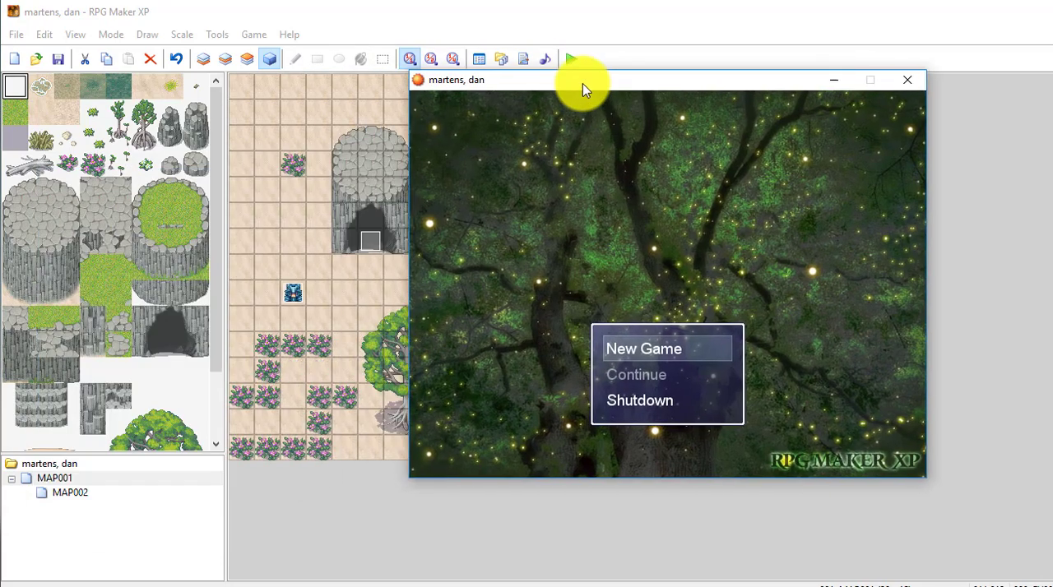
drag(582, 84, 504, 98)
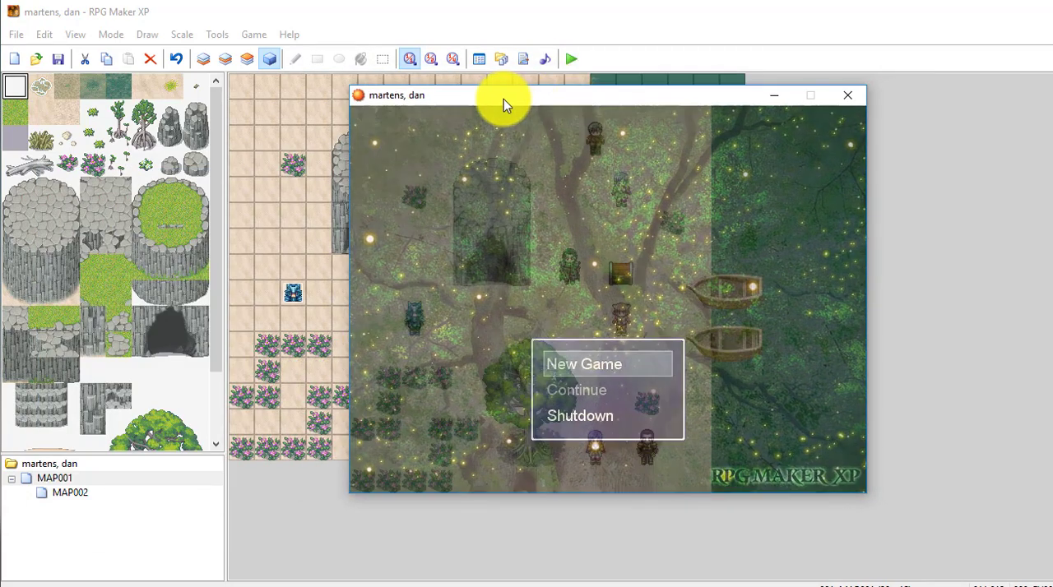
key(Down)
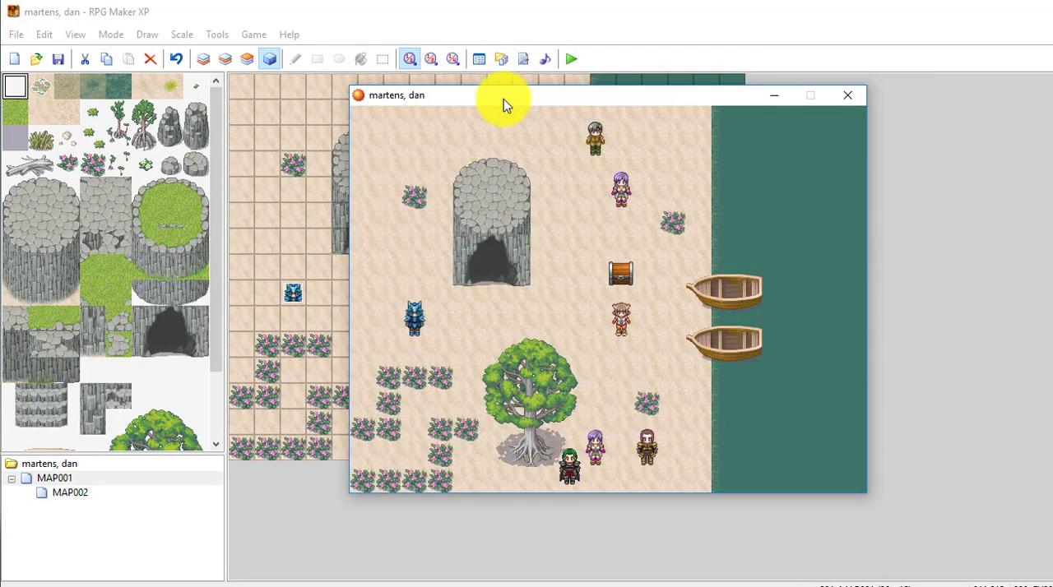
key(Right)
key(Up)
key(space)
key(space)
key(space)
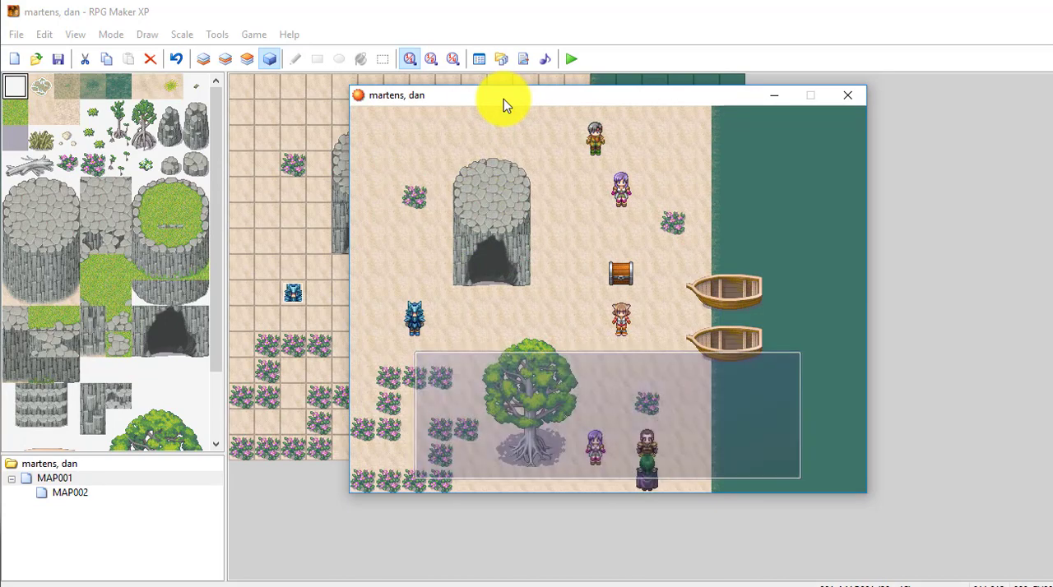
- Dismiss the brother's message, walk the hero to the tile below the sister, and talk to her until her message closes
key(space)
key(space)
key(space)
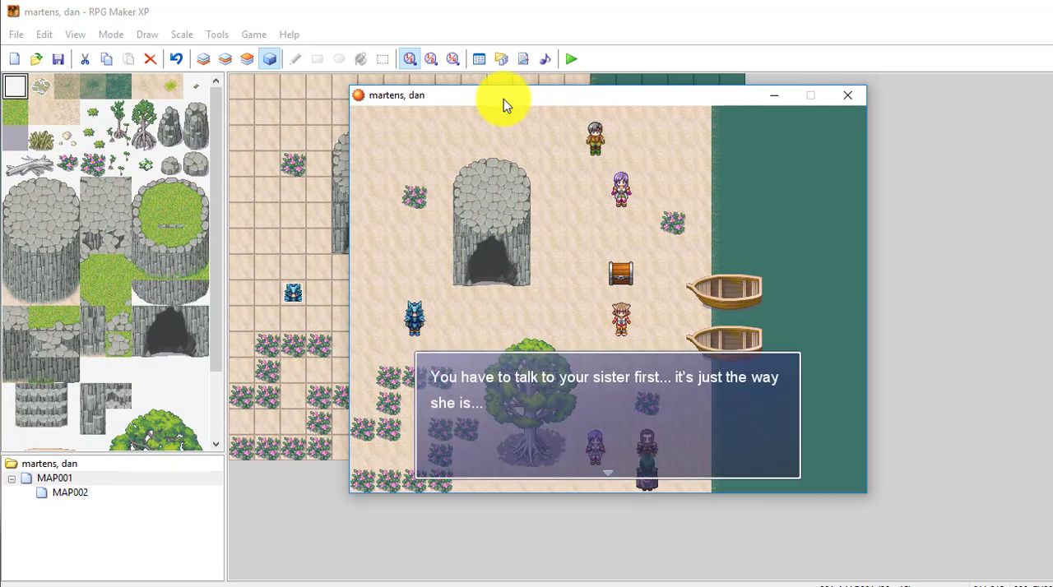
key(Left)
key(space)
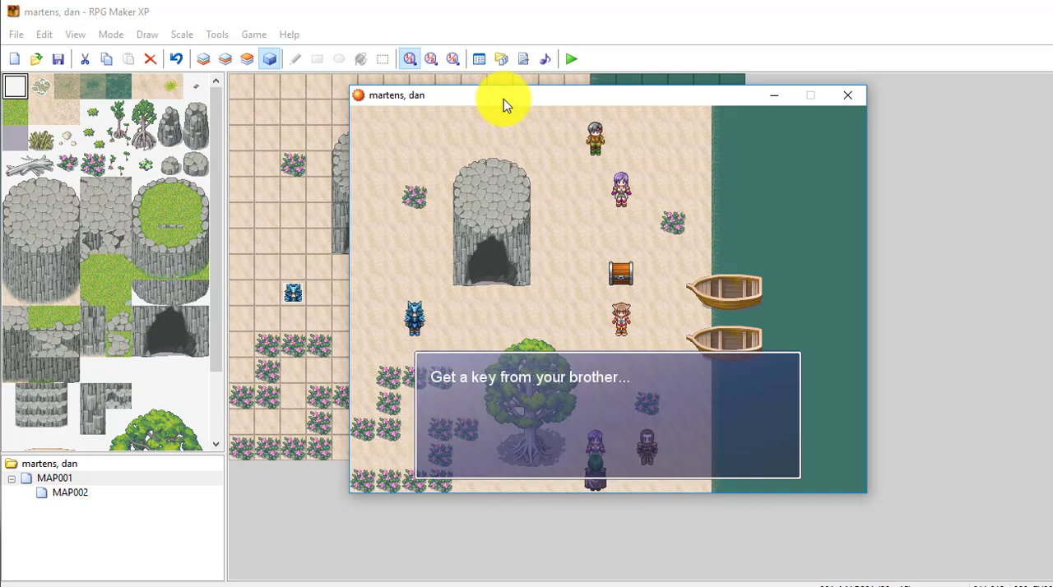
key(space)
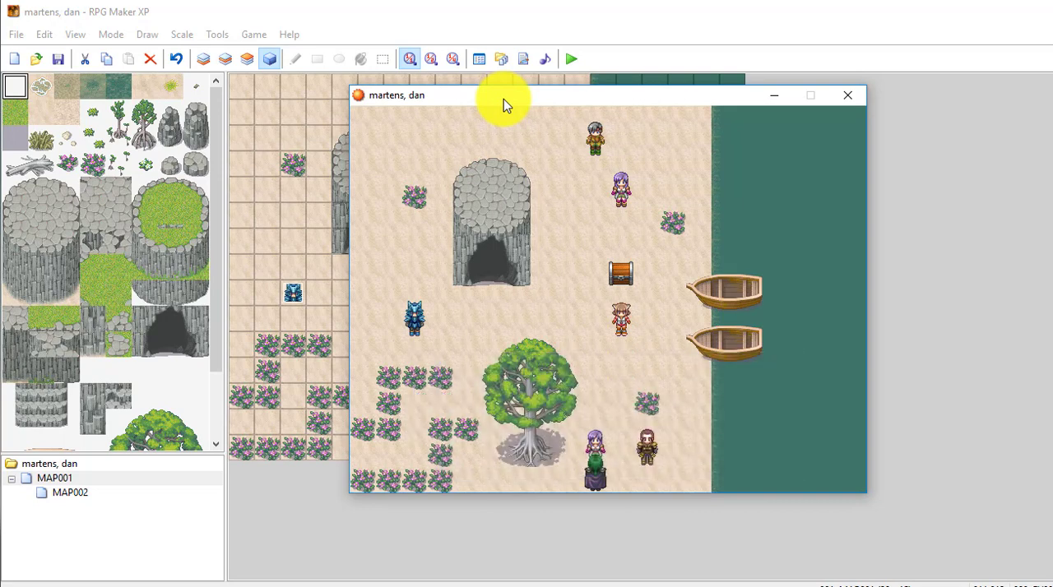
- Return the hero to the tile below the brother and talk to him to receive the key
key(Right)
key(Right)
key(space)
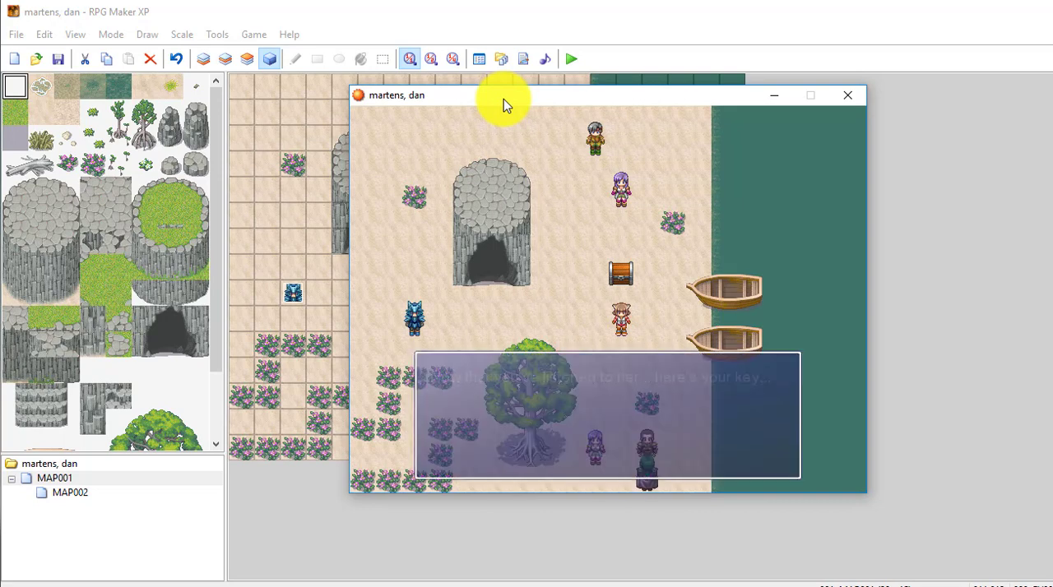
key(space)
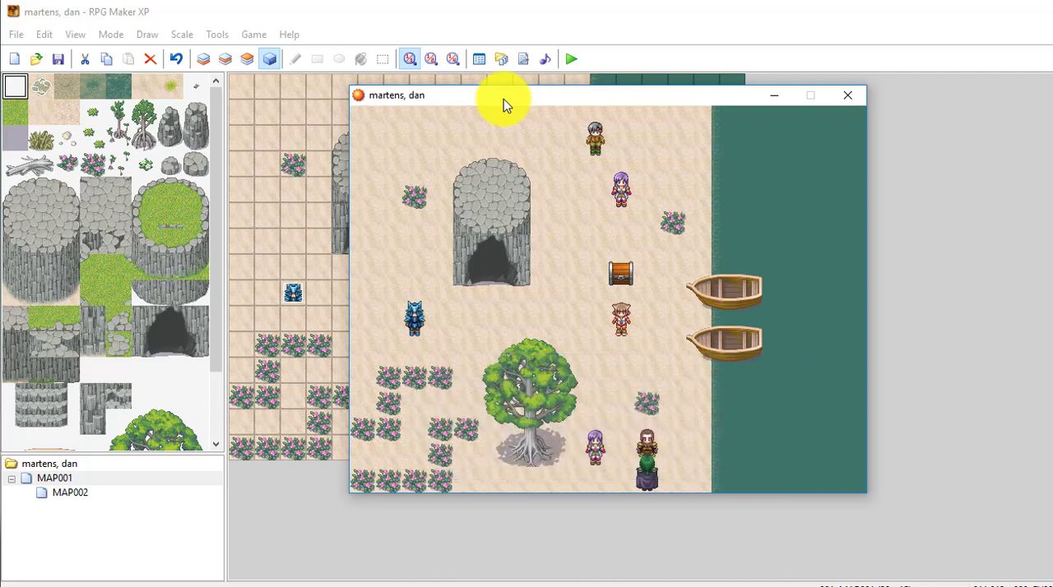
- Walk the hero away from the brother, return to test his dialogue again after receiving the key, and step away once it closes
key(Right)
key(Right)
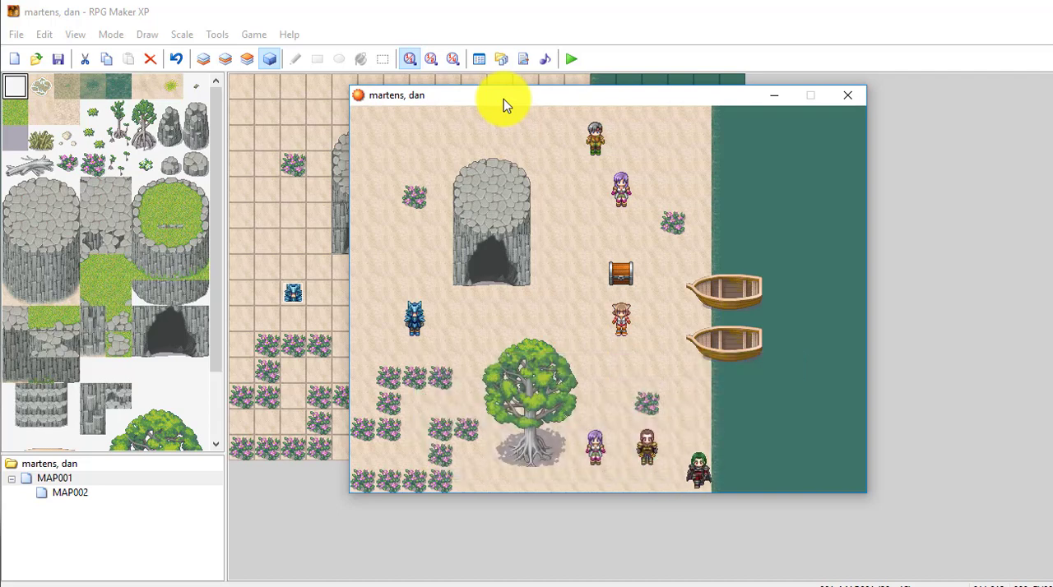
key(Left)
key(space)
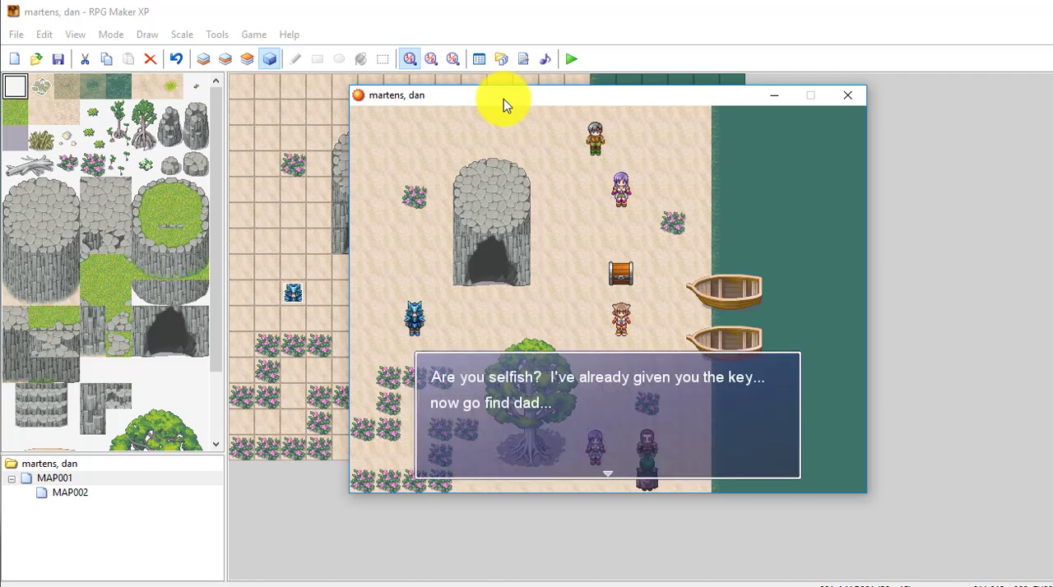
key(space)
key(space)
key(space)
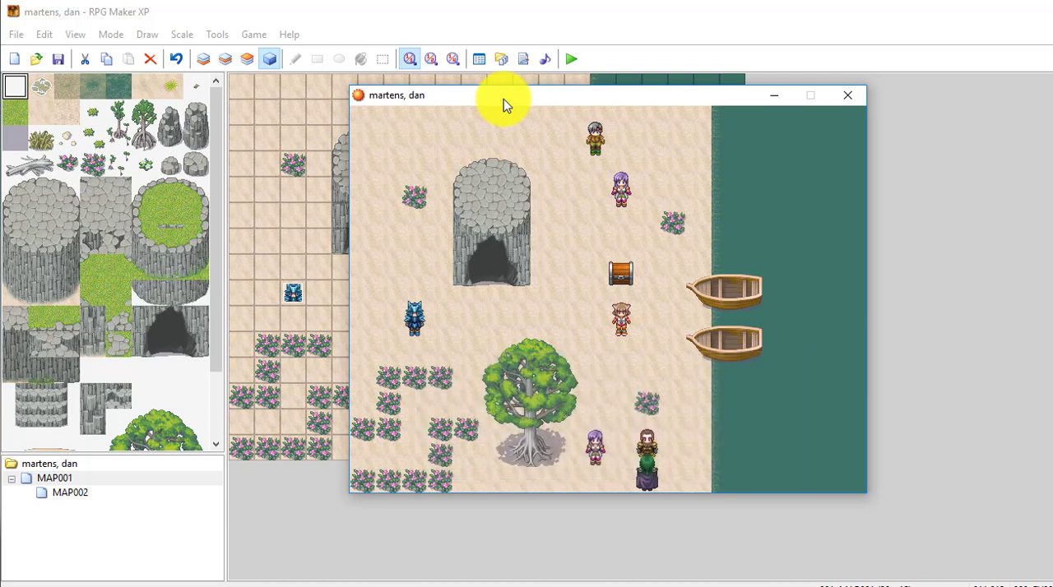
key(Right)
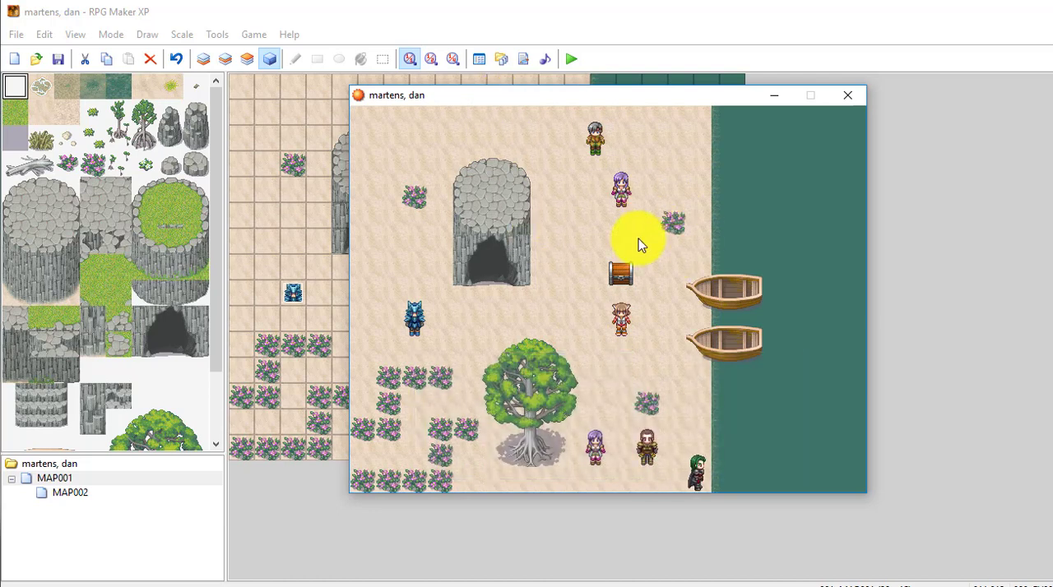